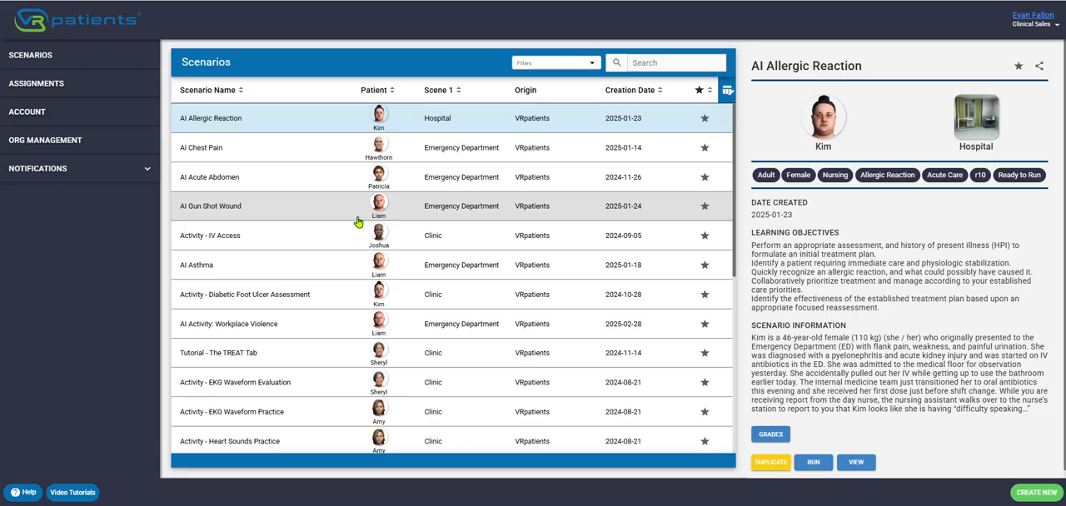
- Create a new scenario named "Authoring Tool Demo" with its timer set to 10 minutes
left_click(233, 149)
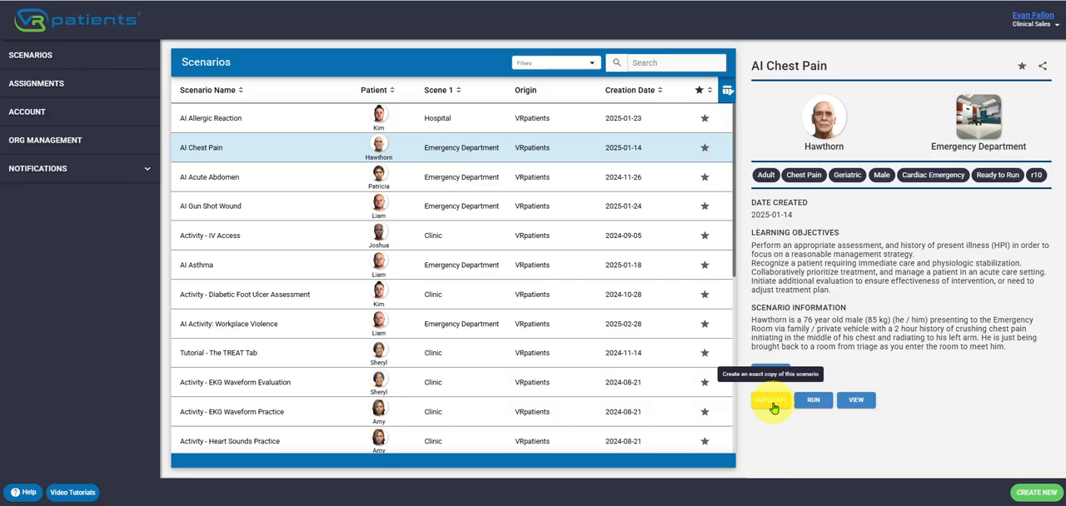
left_click(1036, 495)
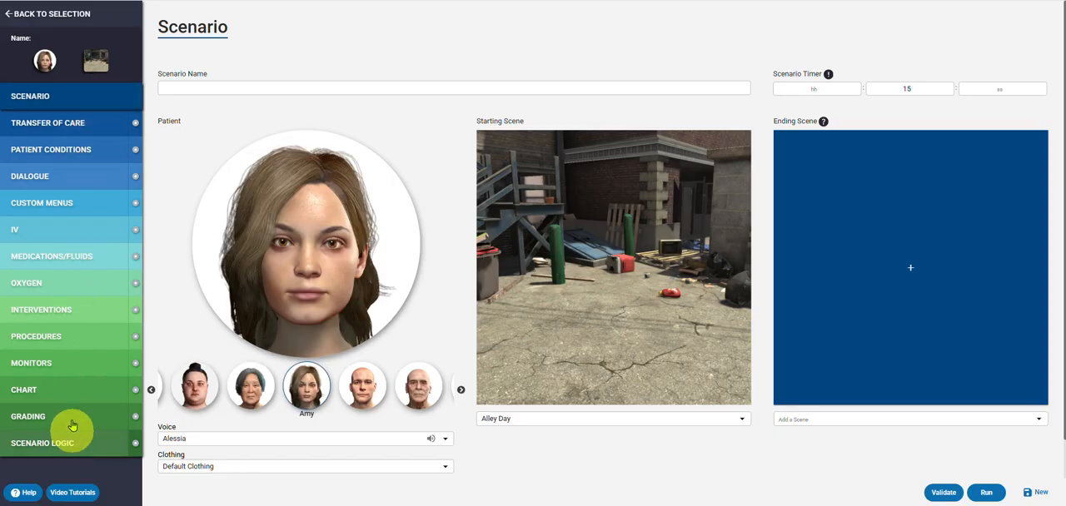
left_click(176, 83)
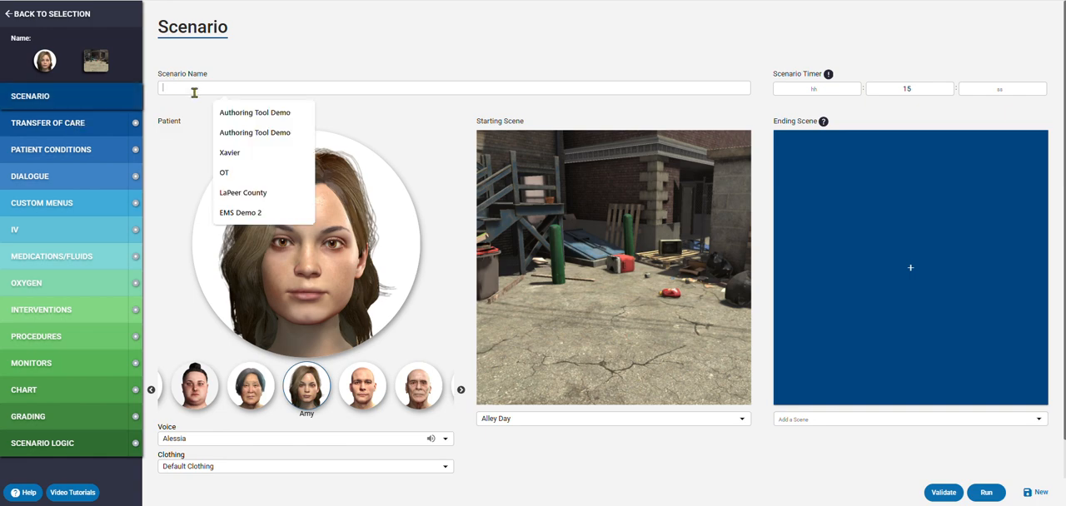
left_click(239, 113)
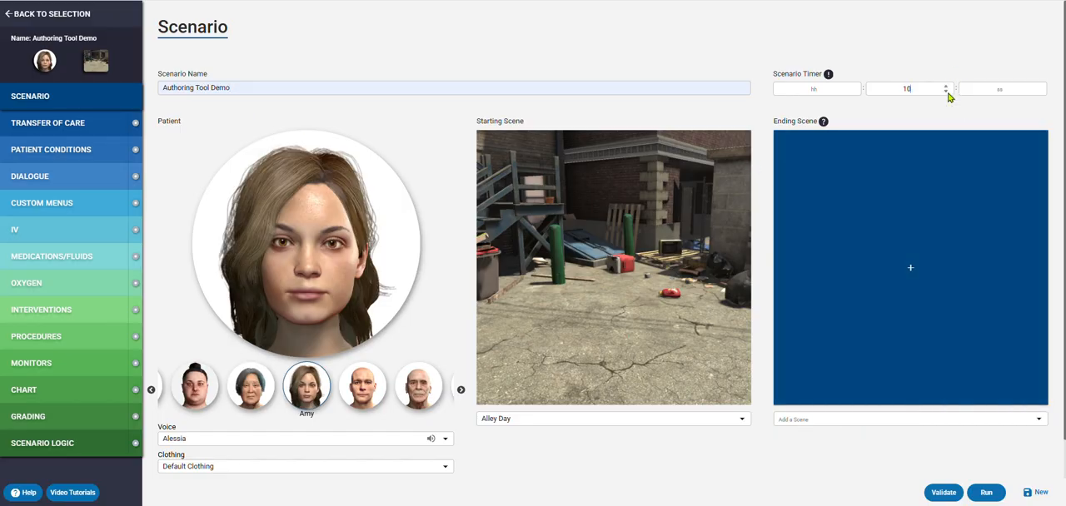
- Choose Hawthorn as the scenario's patient
scroll(380, 190, "down", 1)
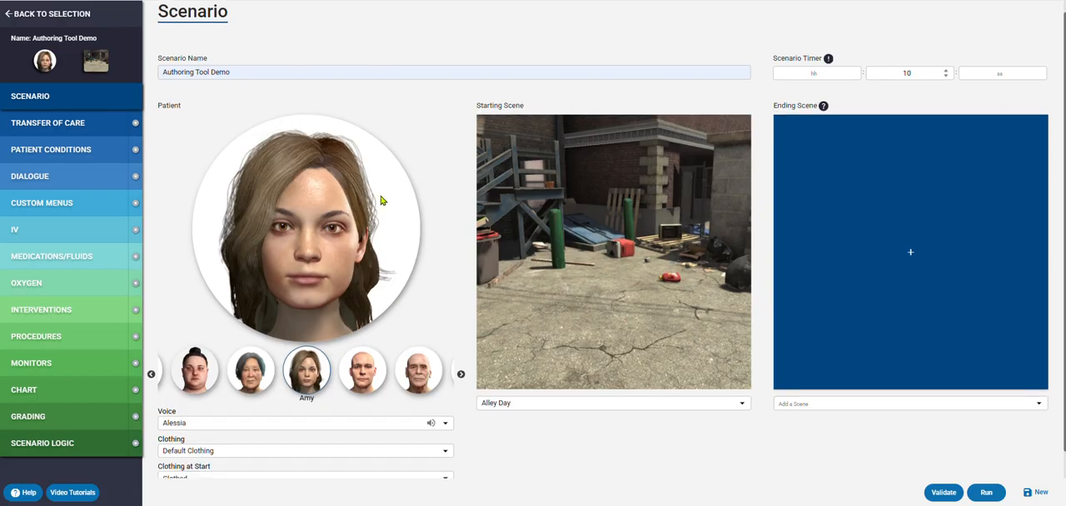
left_click(374, 362)
left_click(374, 361)
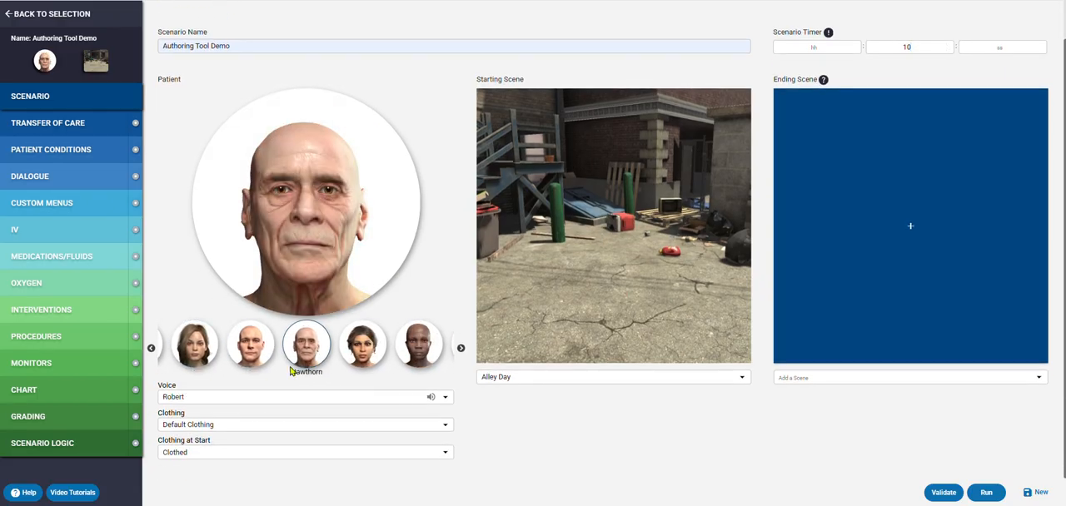
- Set the patient's voice to Arthur, the formal British old male voice
left_click(295, 398)
scroll(295, 412, "down", 1)
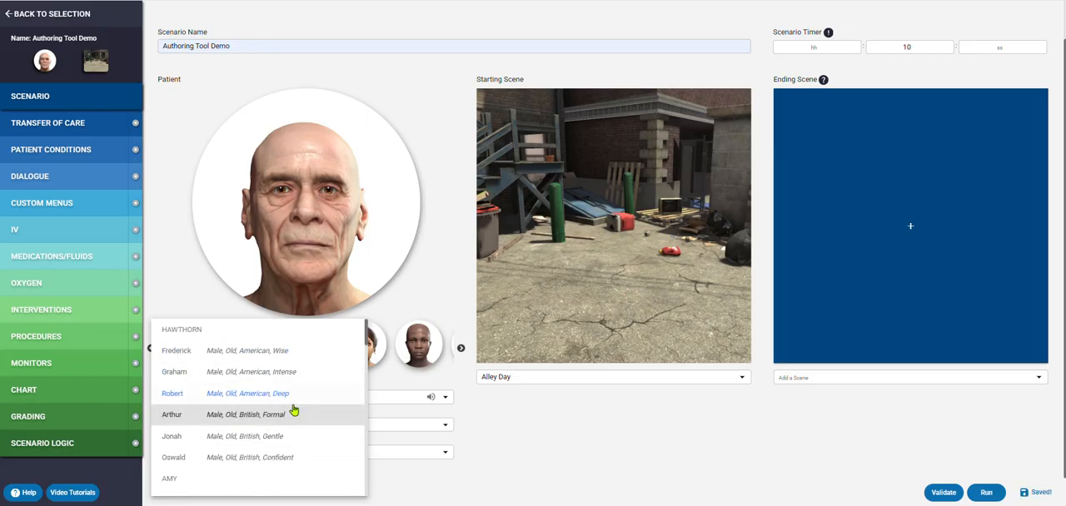
scroll(274, 378, "down", 1)
scroll(275, 375, "down", 1)
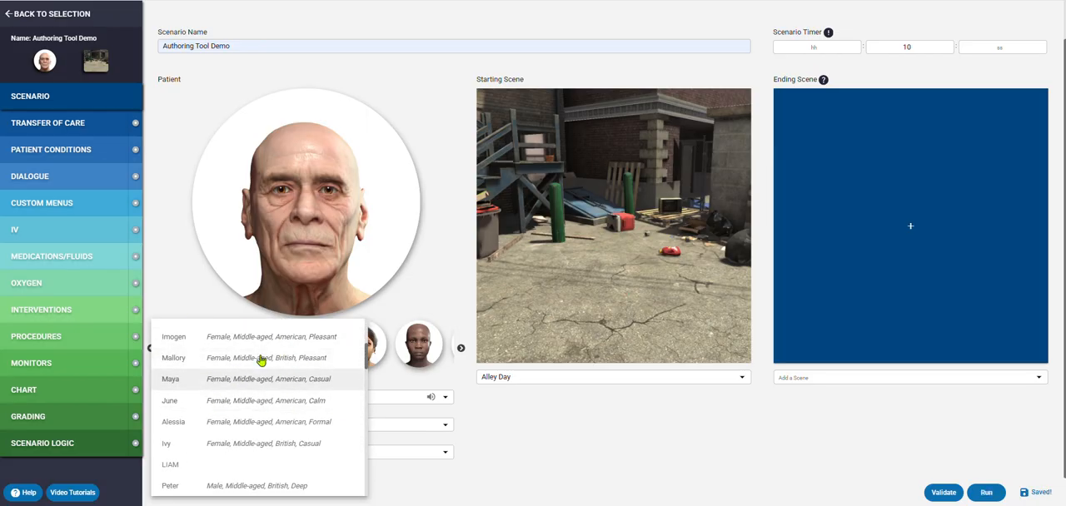
scroll(283, 381, "up", 2)
left_click(266, 363)
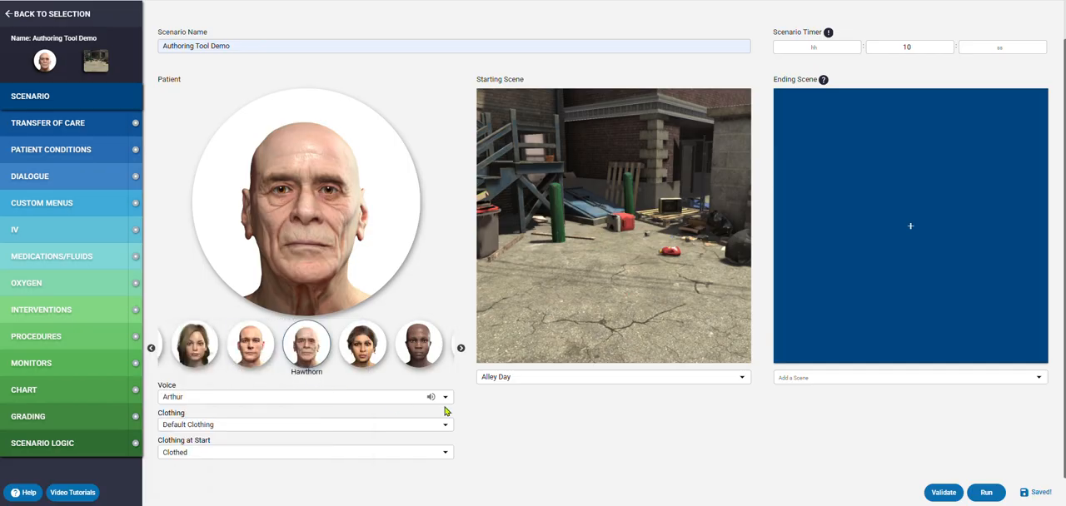
- Set the starting scene to Clinic
left_click(678, 379)
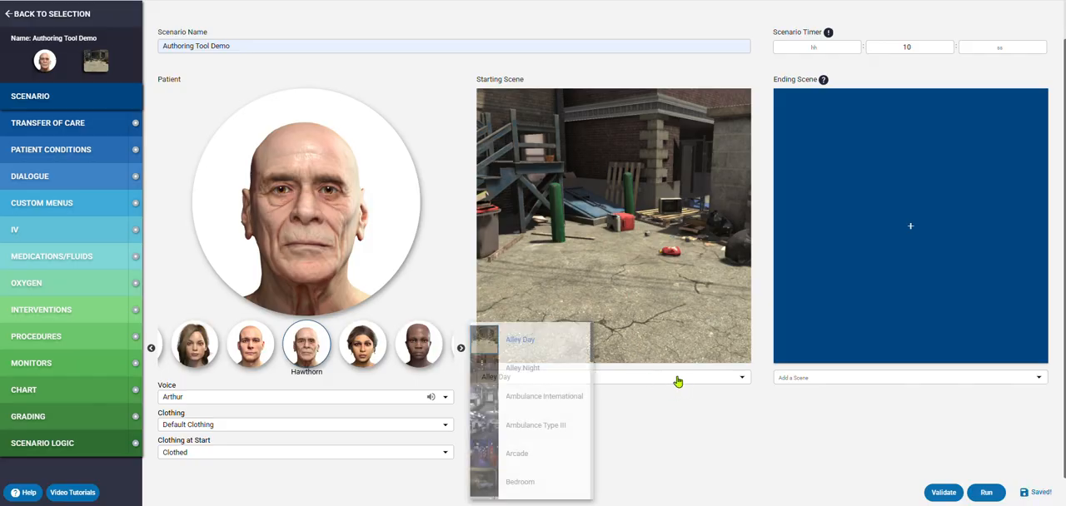
scroll(540, 412, "down", 1)
scroll(540, 411, "down", 1)
left_click(540, 433)
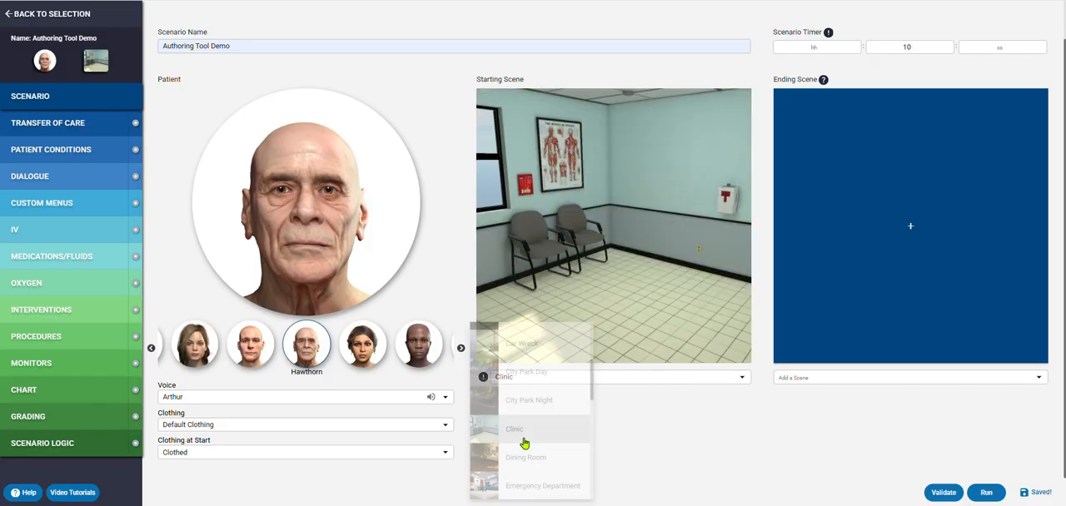
- Set the starting scene to Car Wreck
left_click(673, 378)
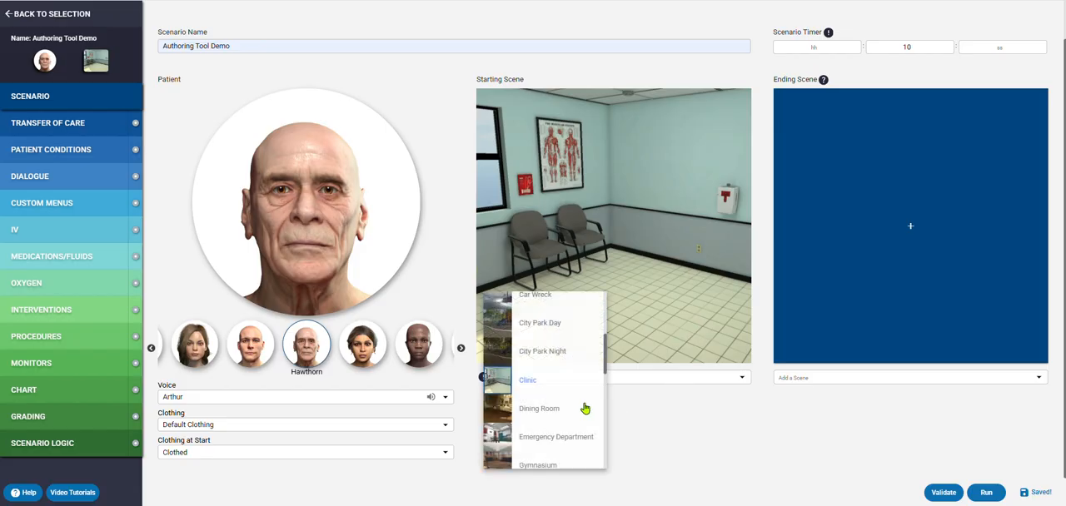
scroll(575, 400, "down", 2)
scroll(546, 392, "up", 3)
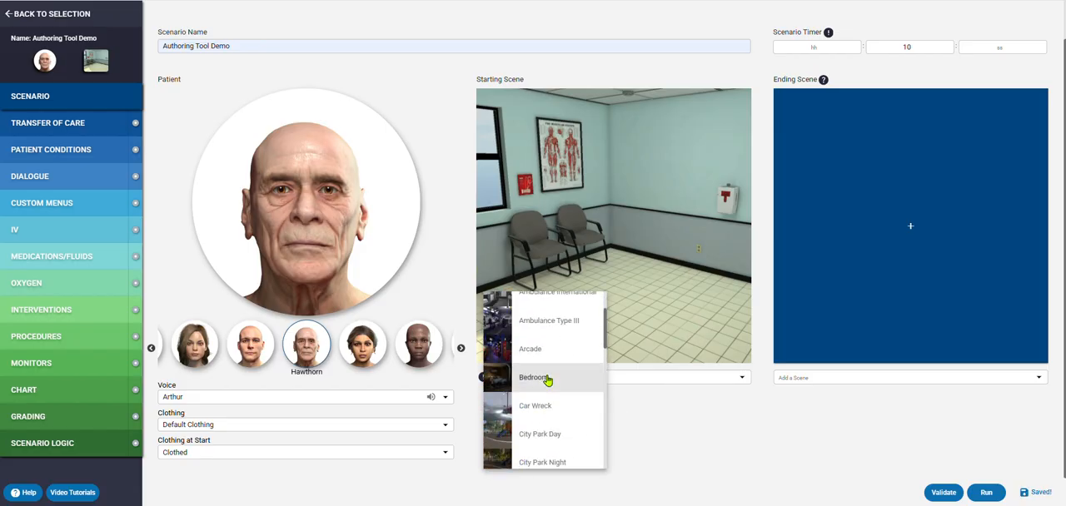
left_click(543, 408)
- Add Ambulance Type III as the ending scene and remove it again
left_click(912, 378)
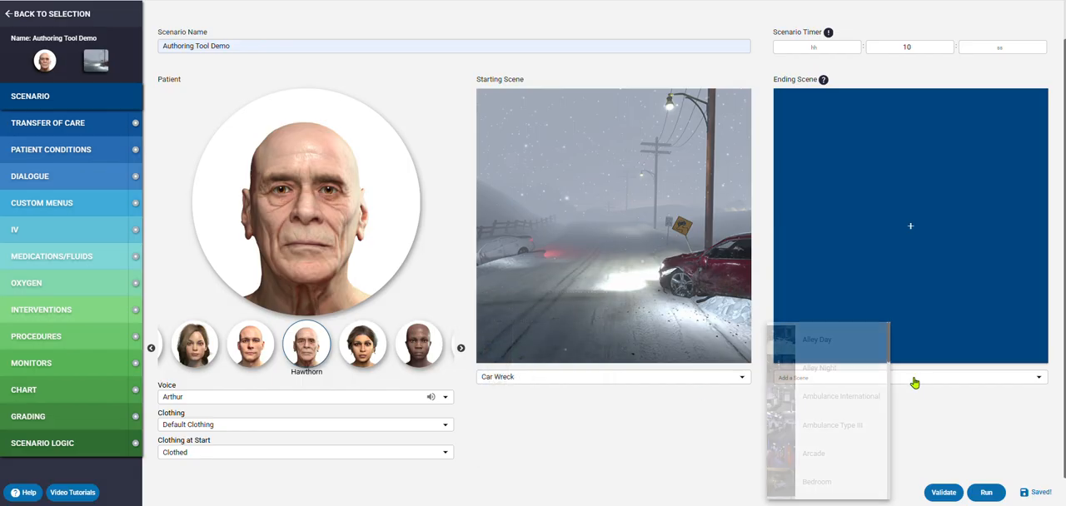
left_click(833, 425)
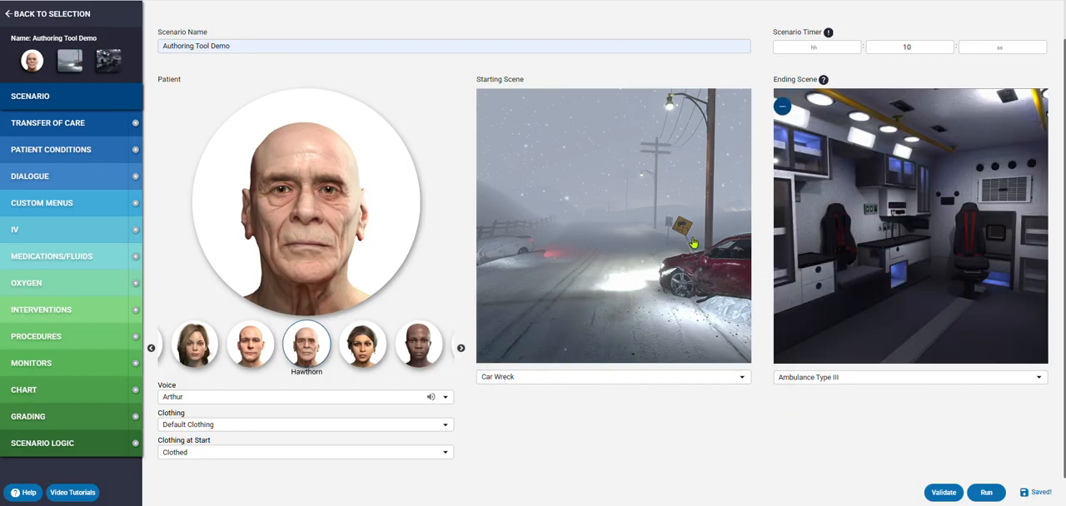
left_click(783, 106)
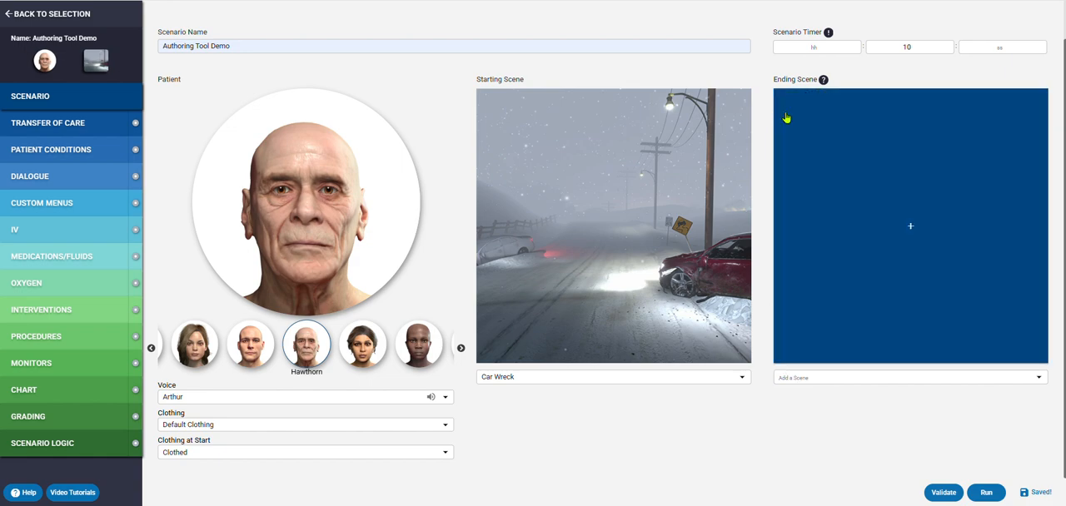
- Change the starting scene from Car Wreck back to Clinic
left_click(658, 384)
scroll(537, 412, "down", 1)
left_click(543, 405)
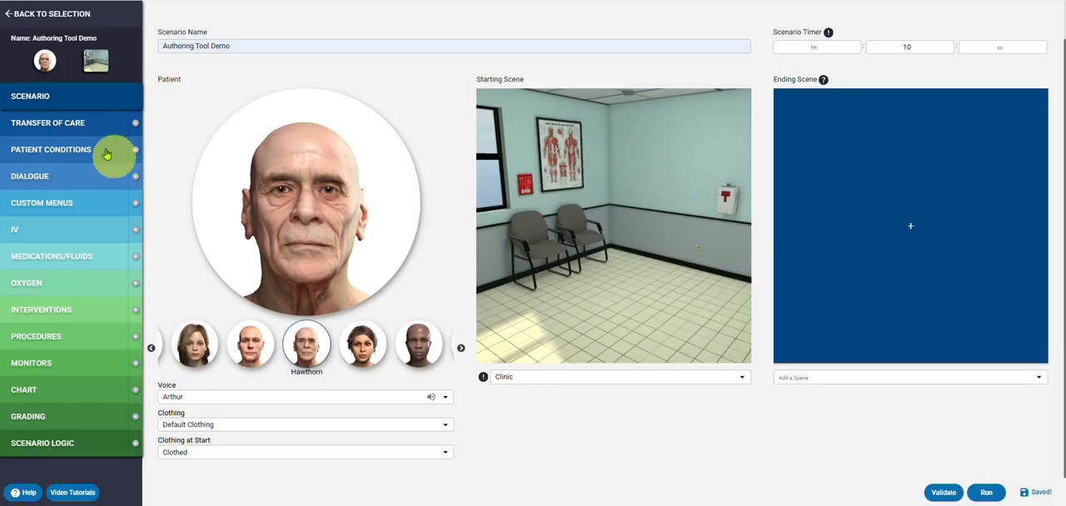
- Enter "You are presented with a 65 year old, he has two hours of chest pain." as the Transfer of Care scenario information
left_click(64, 126)
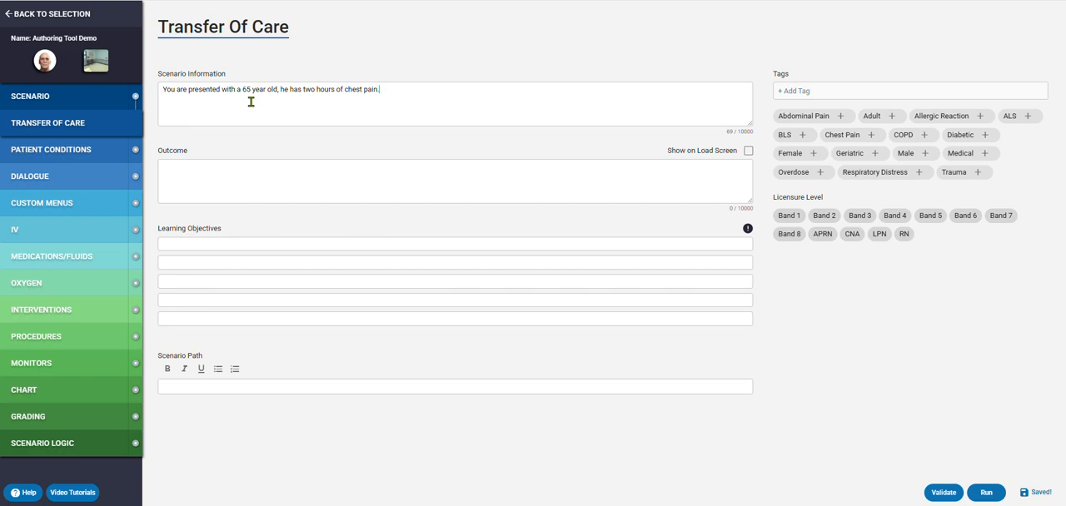
left_click(359, 99)
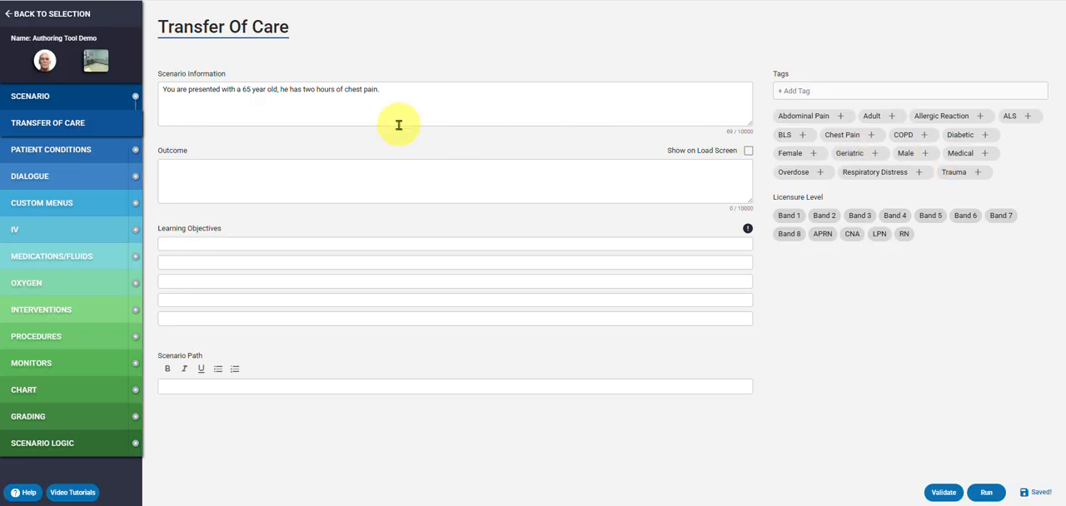
left_click(175, 164)
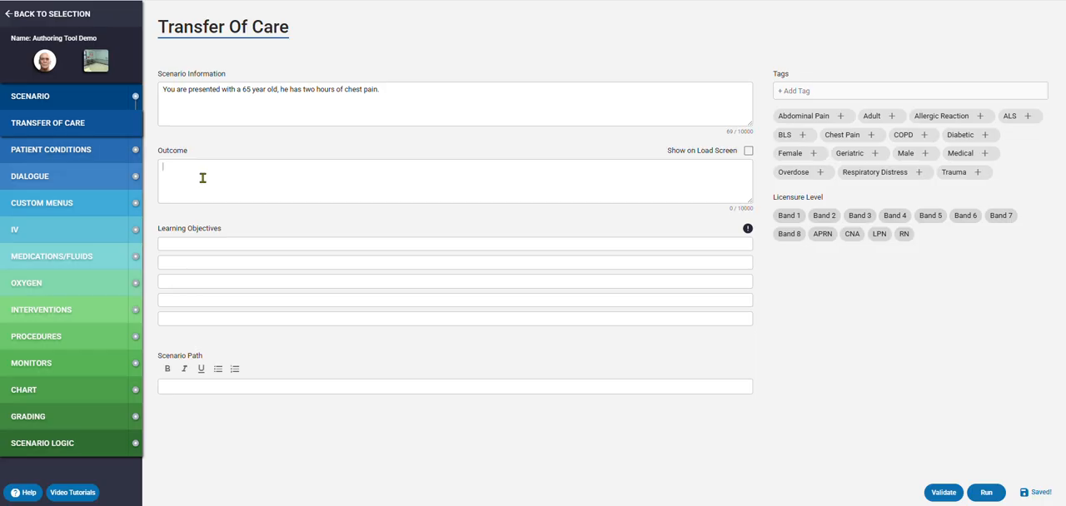
- Fill in the first learning objective with "Assess and recognize 5 different heart rhythms"
left_click(188, 244)
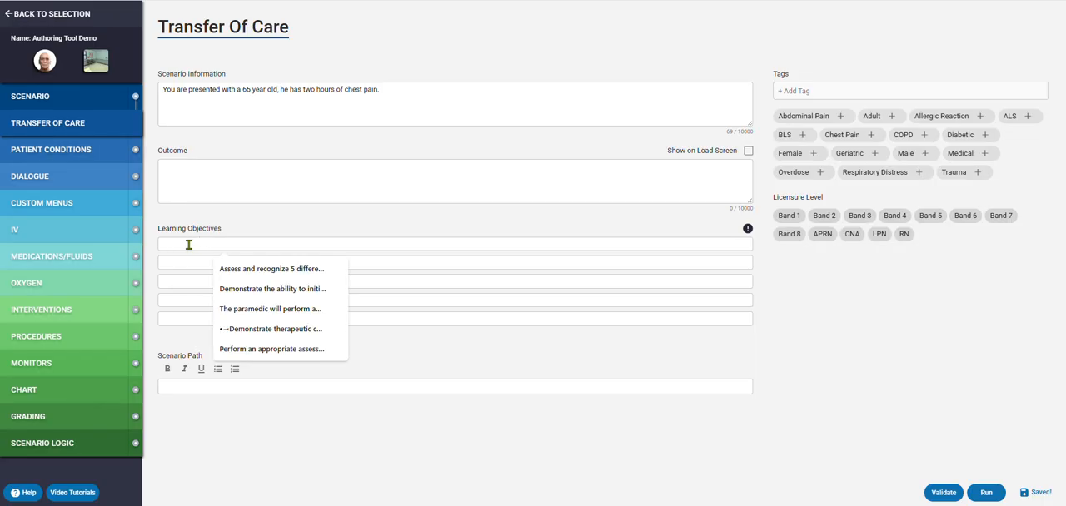
left_click(235, 270)
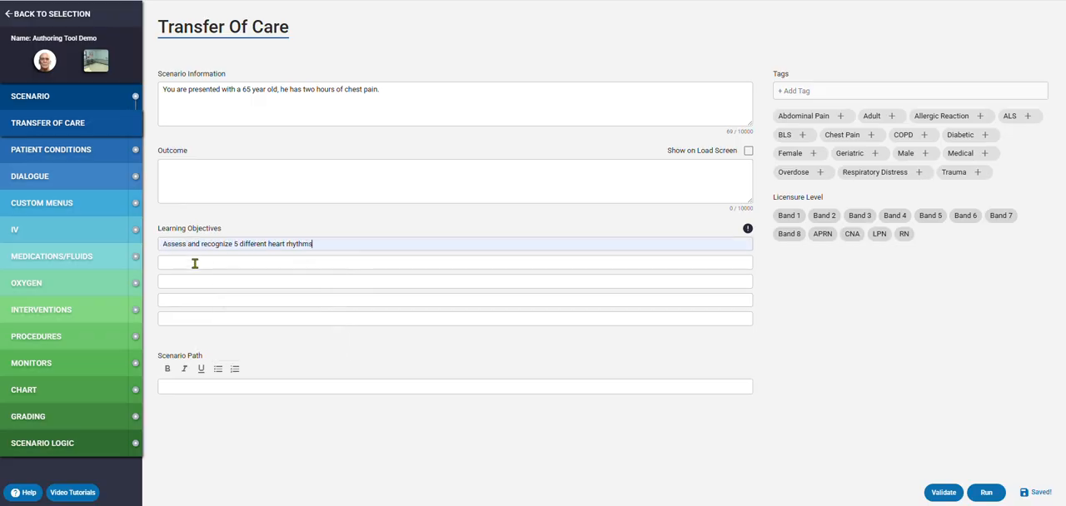
left_click_drag(168, 244, 298, 254)
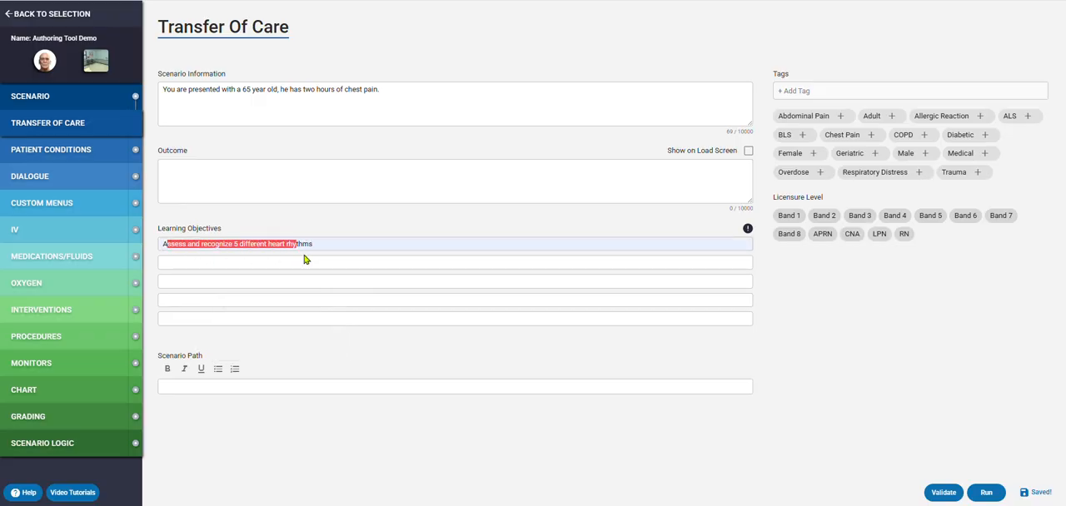
left_click(305, 255)
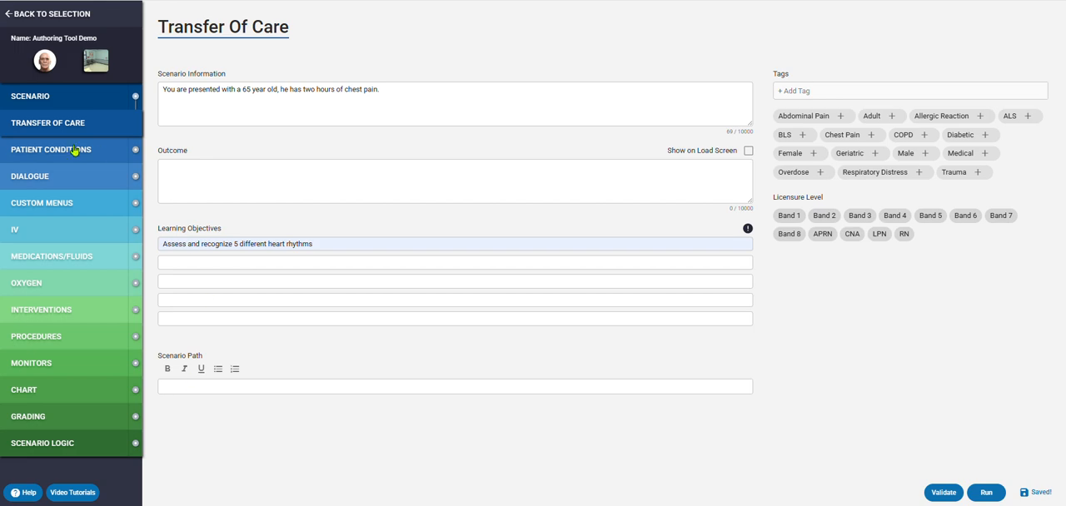
- In the patient conditions, set the starting position to Seated Forward and the behavior to Hold Head
left_click(40, 154)
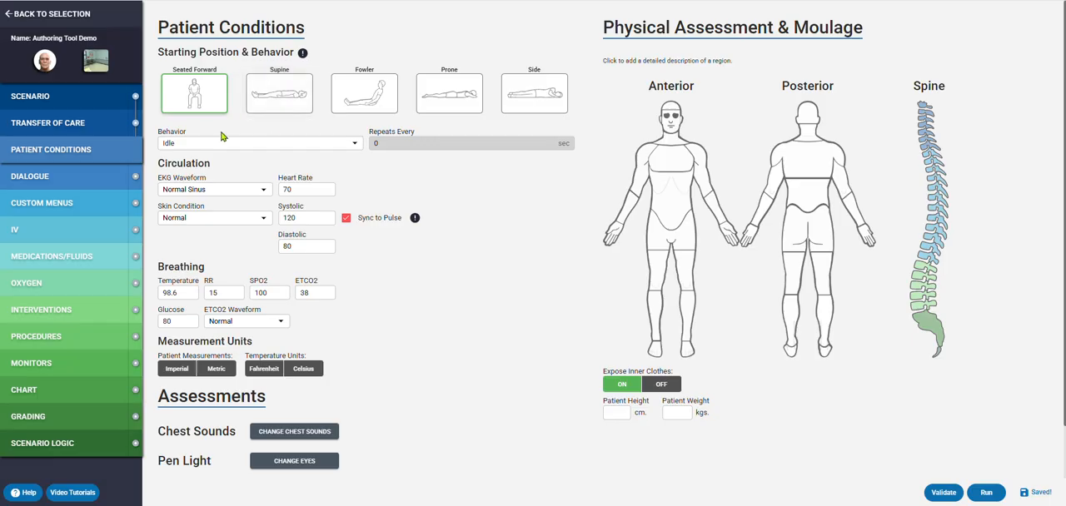
left_click(215, 101)
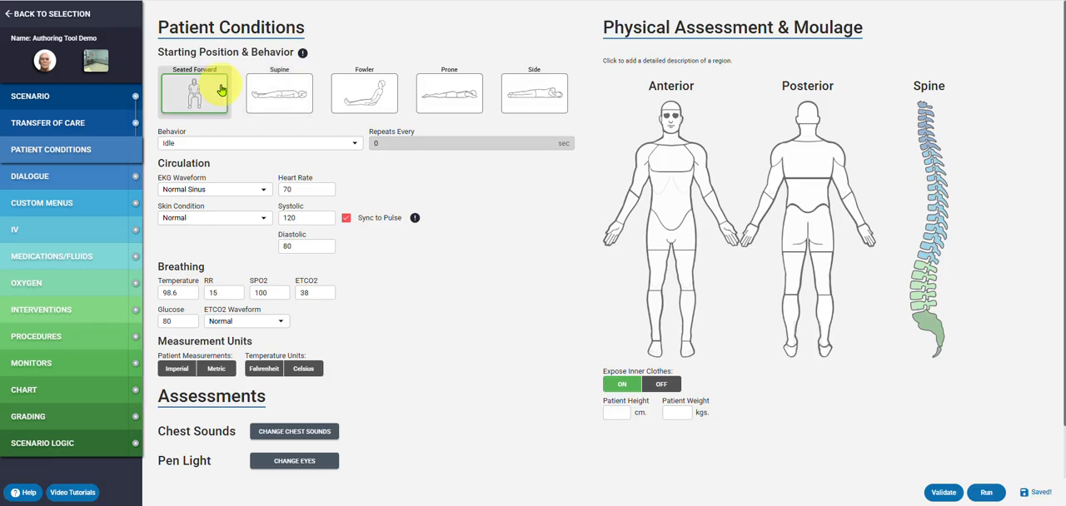
left_click(235, 146)
scroll(217, 150, "down", 3)
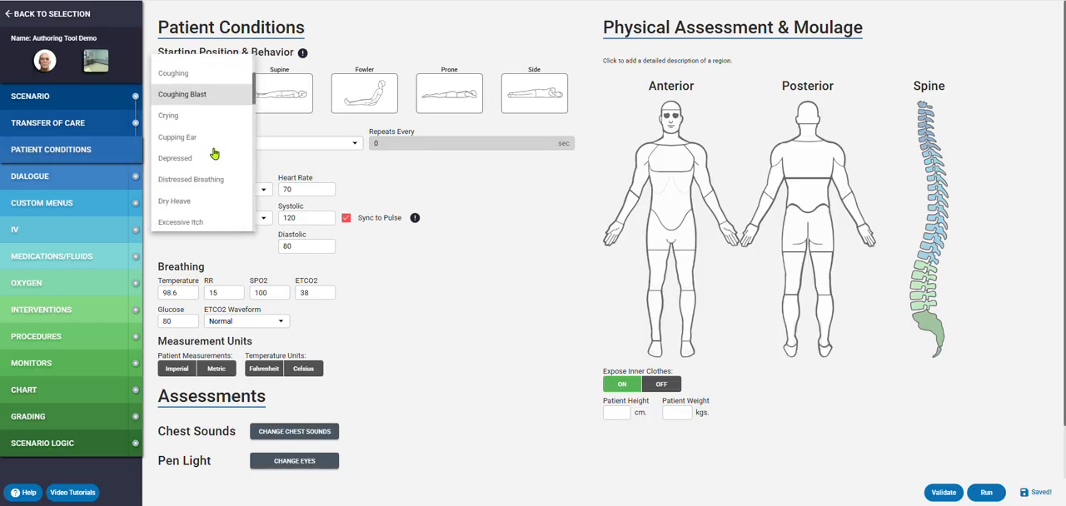
scroll(213, 152, "down", 3)
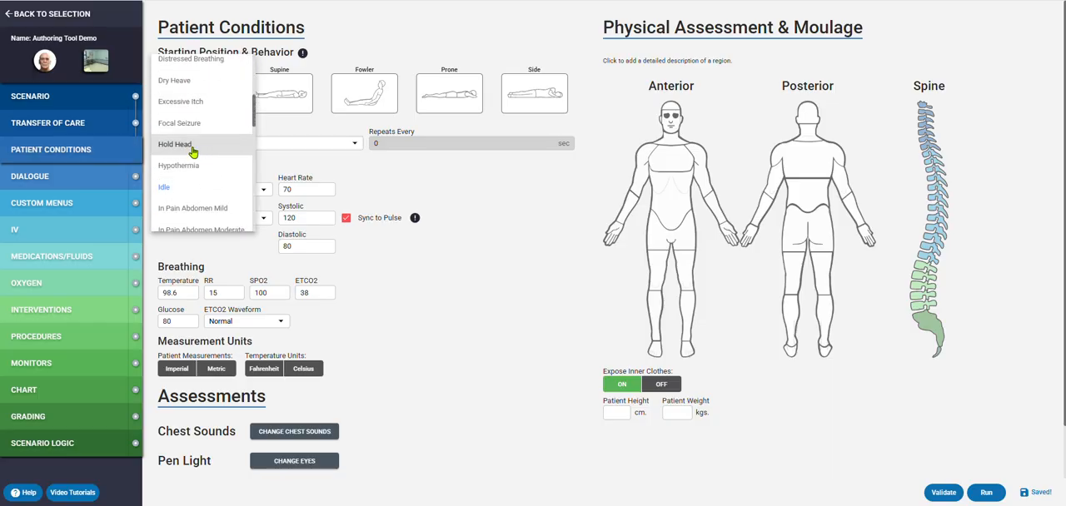
scroll(205, 109, "up", 3)
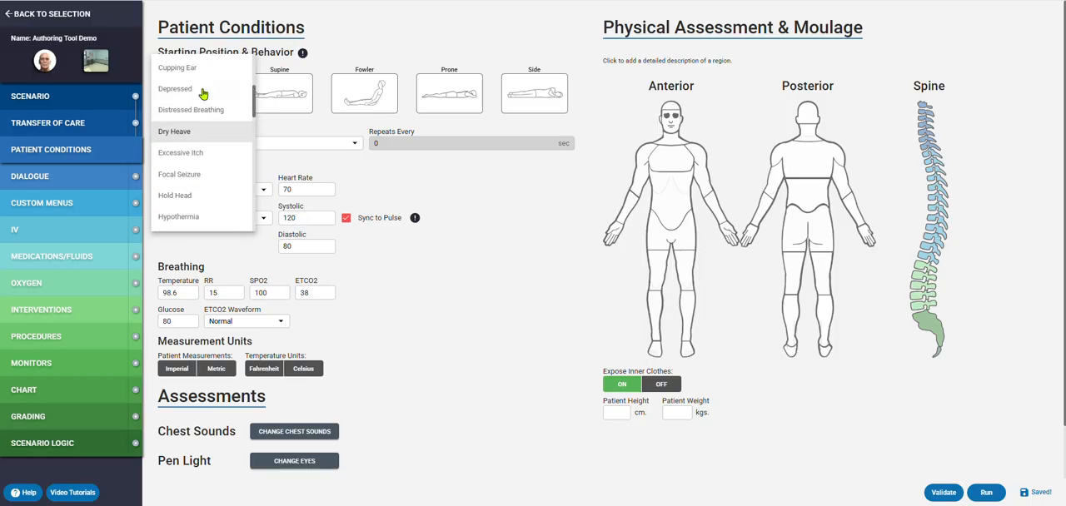
scroll(194, 118, "down", 3)
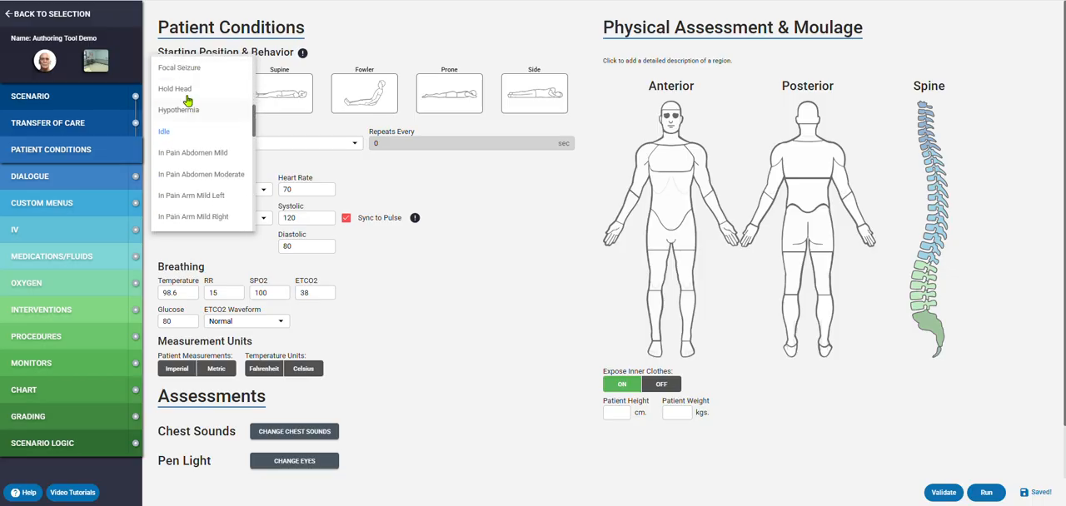
left_click(173, 90)
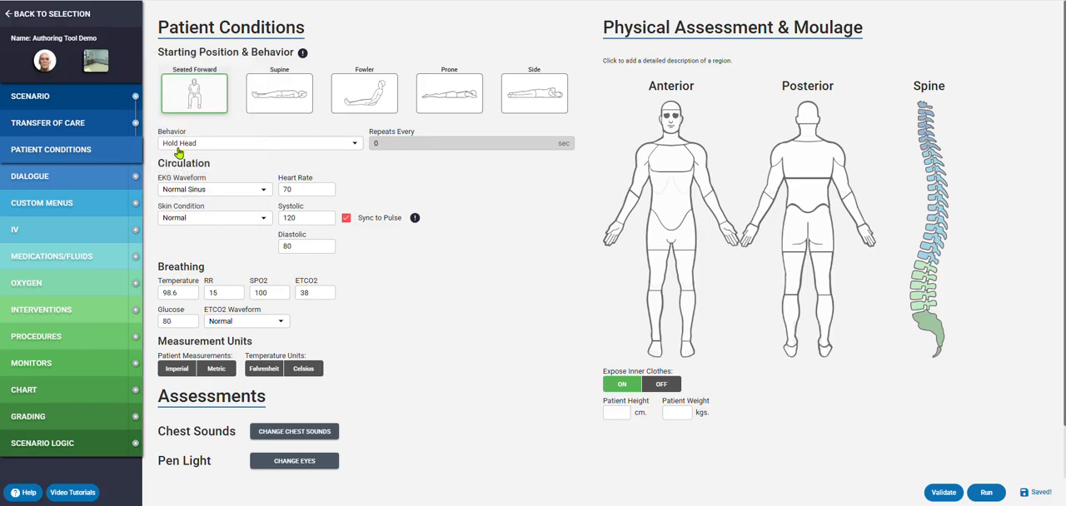
- Review the available EKG waveforms and select Normal Sinus for the patient's circulation
left_click(233, 188)
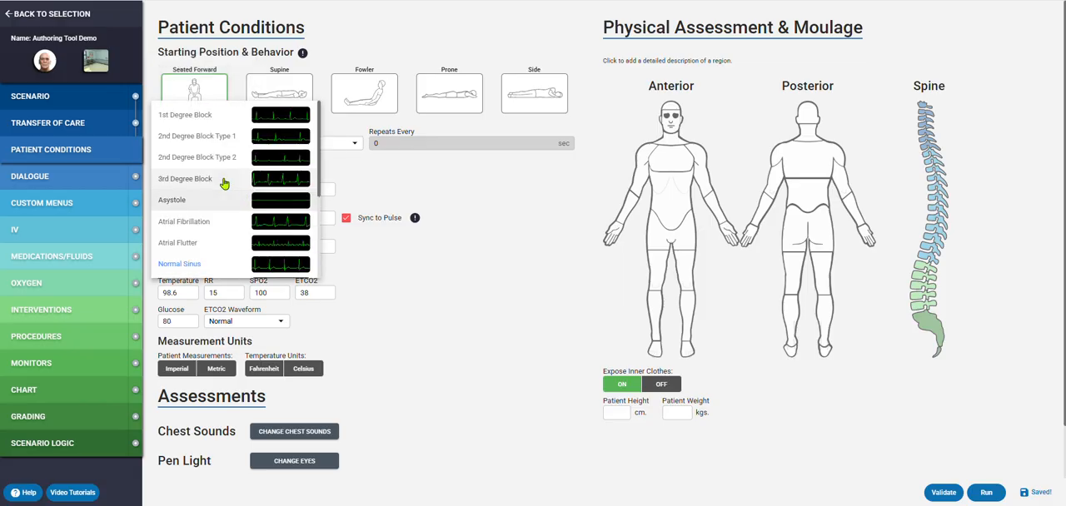
scroll(238, 189, "down", 1)
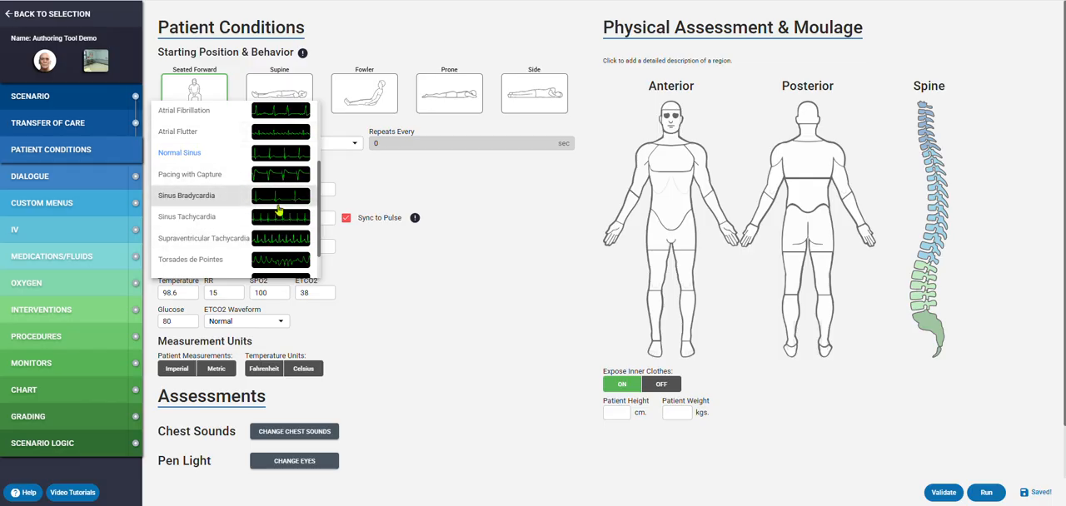
scroll(272, 196, "up", 1)
left_click(278, 208)
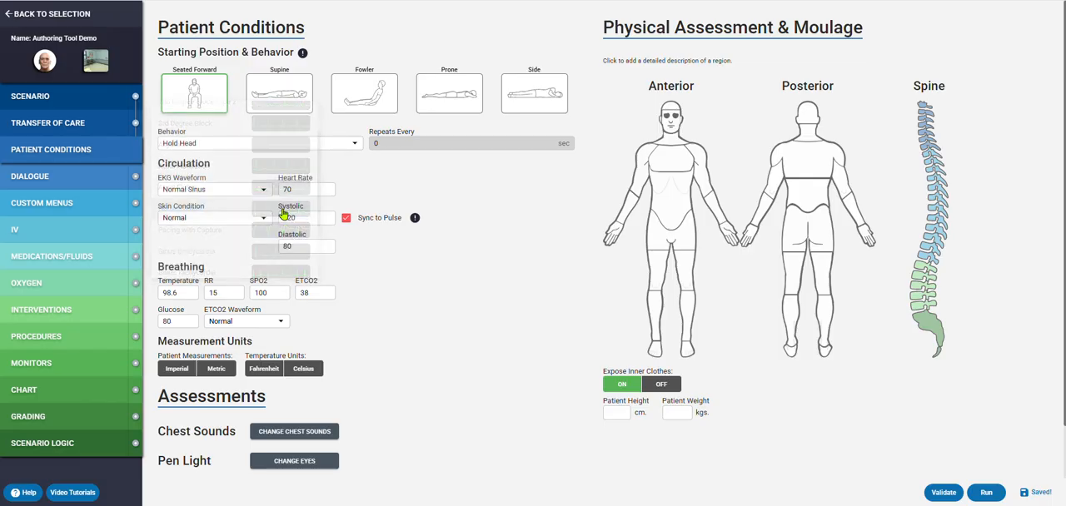
scroll(375, 193, "down", 1)
scroll(375, 193, "down", 1)
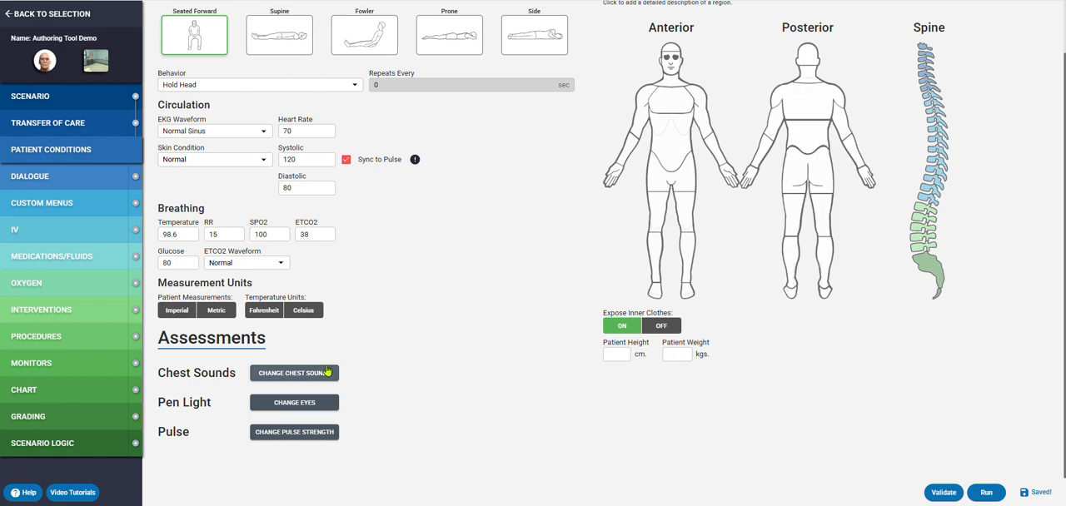
- Set the anterior chest sounds for regions 3 and 4 to Wheeze
left_click(324, 373)
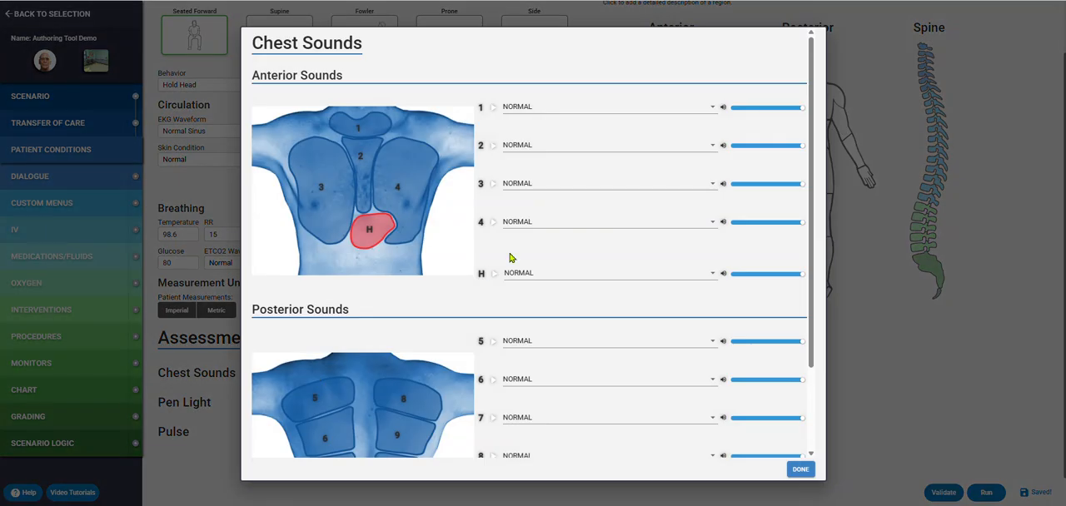
scroll(566, 223, "down", 2)
left_click(560, 82)
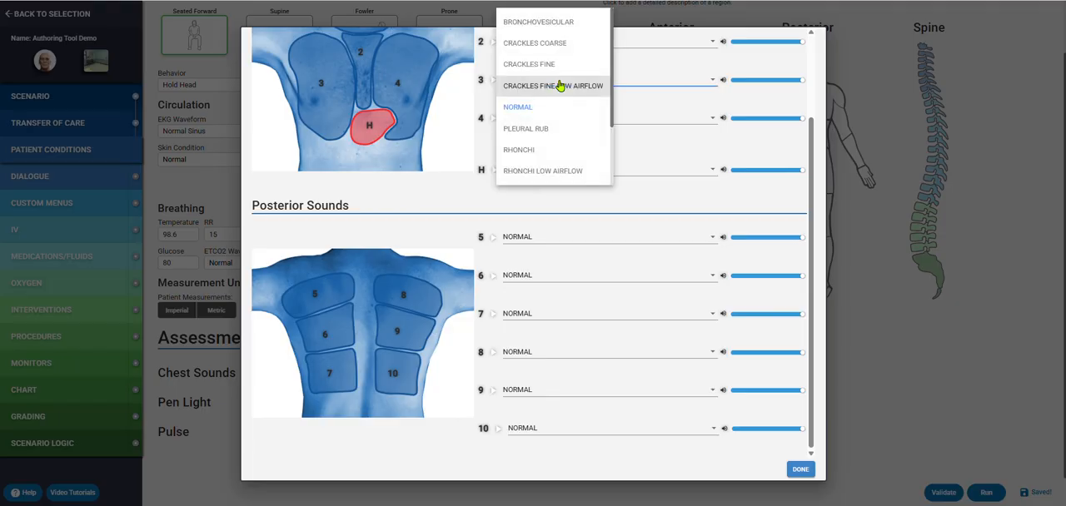
scroll(543, 136, "down", 2)
left_click(538, 176)
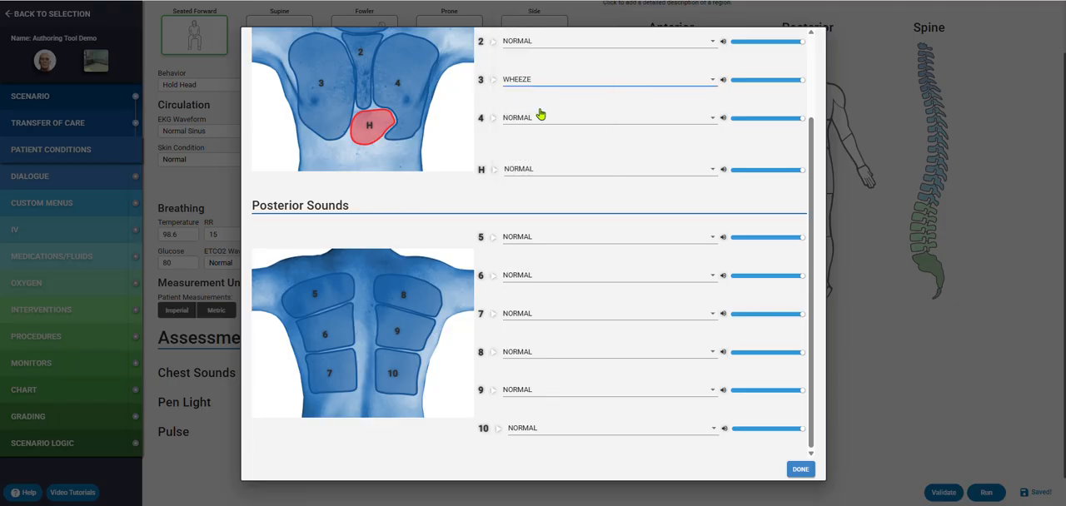
left_click(541, 120)
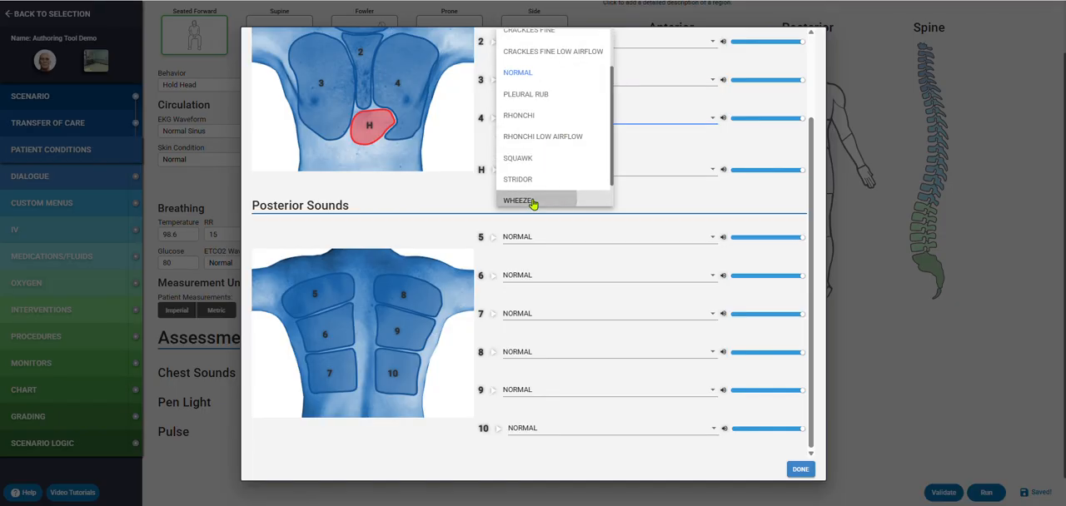
left_click(533, 201)
- Set the heart (H) sound to Early Systolic Murmur and finish the chest sounds setup
scroll(310, 310, "up", 3)
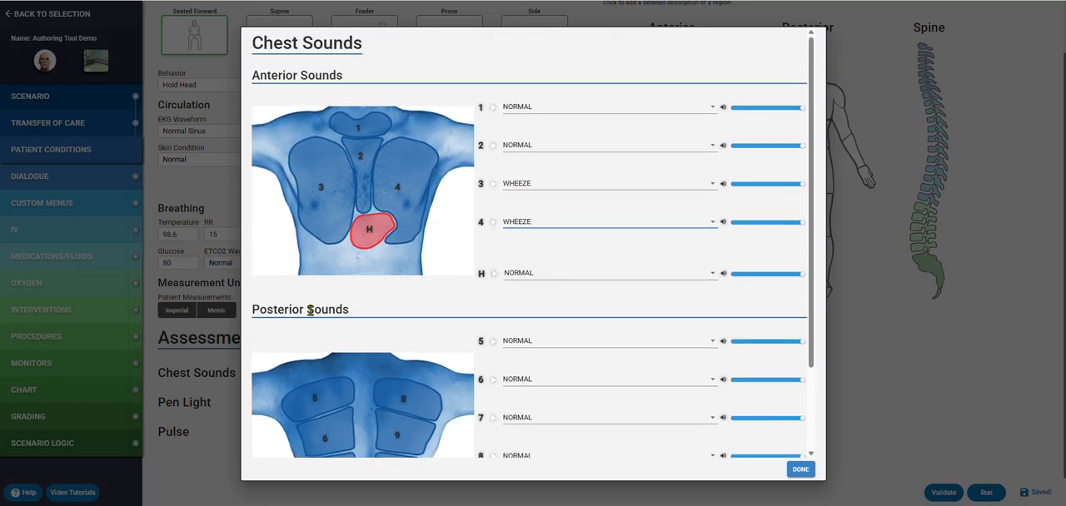
left_click(524, 275)
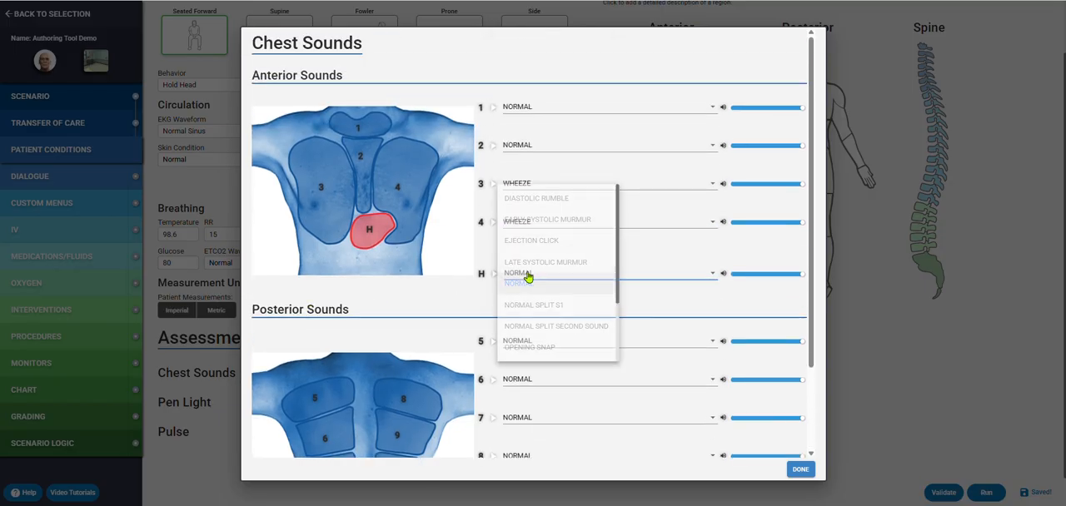
left_click(540, 220)
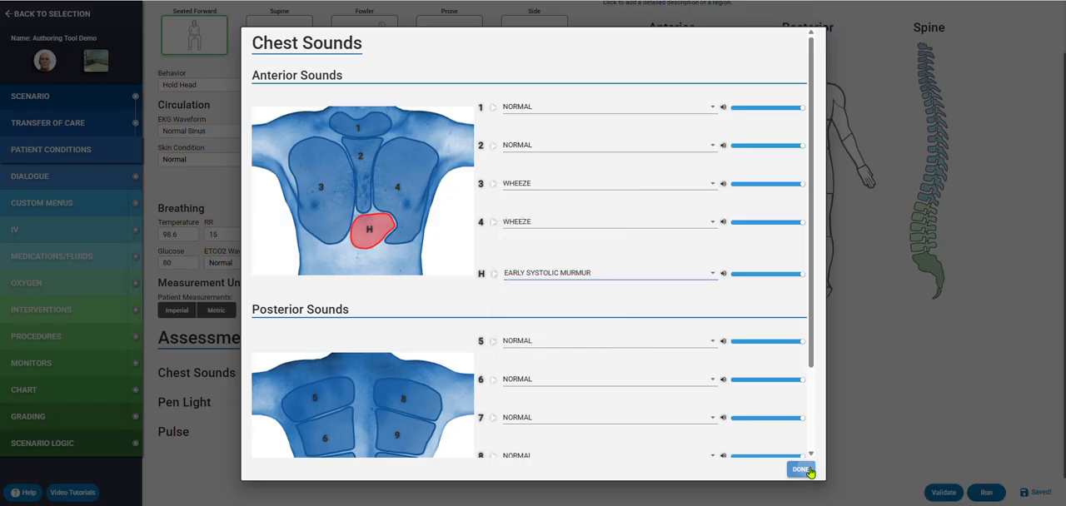
left_click(801, 470)
- Add a severe, large abrasion moulage to the patient's head, previewing its enlarged image before finishing
scroll(596, 345, "up", 1)
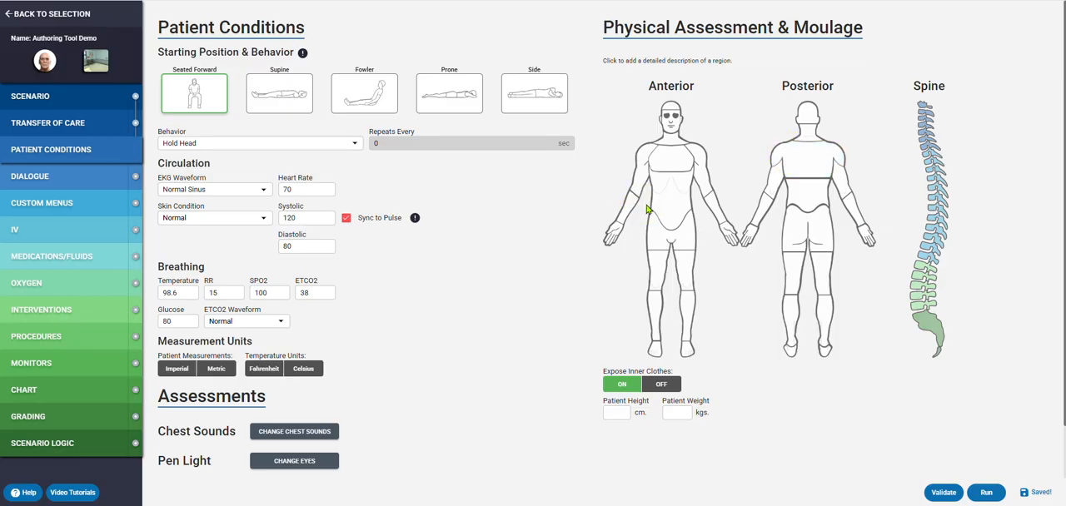
left_click(672, 108)
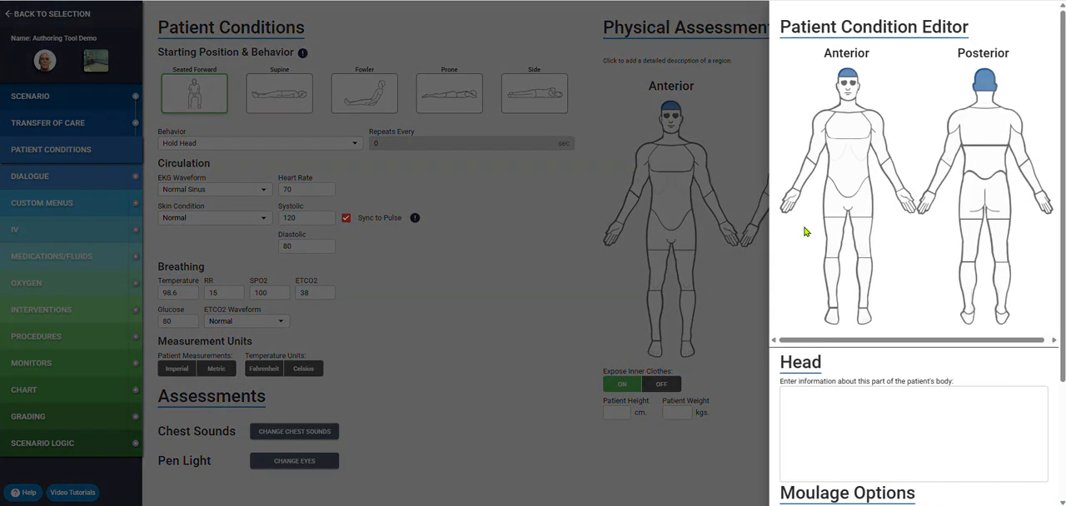
scroll(833, 275, "down", 2)
left_click(858, 404)
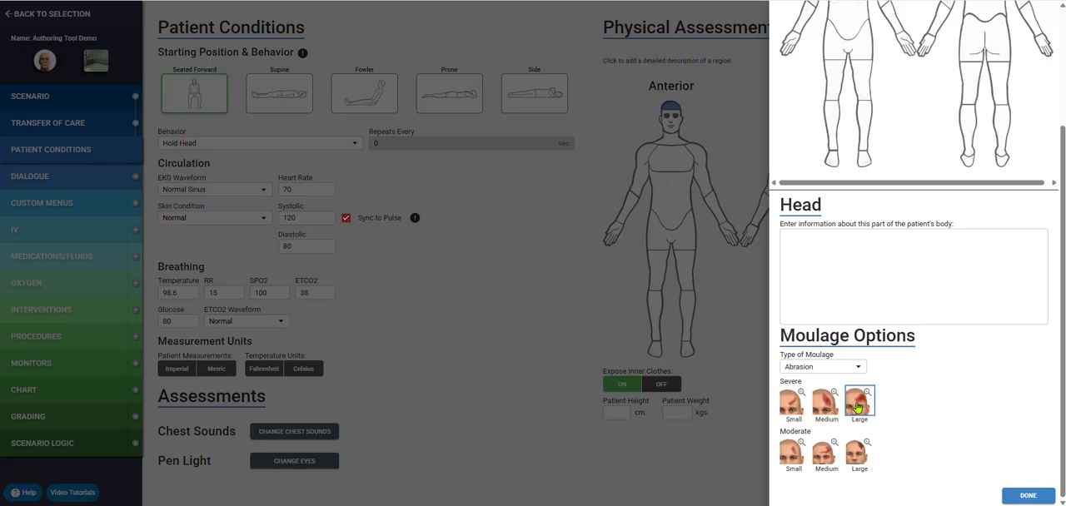
left_click(867, 392)
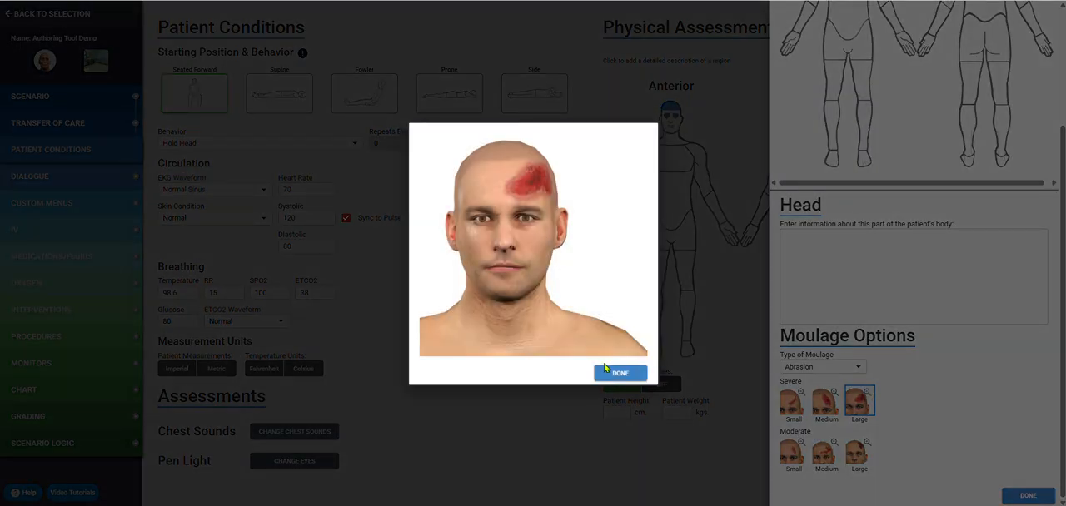
left_click(616, 373)
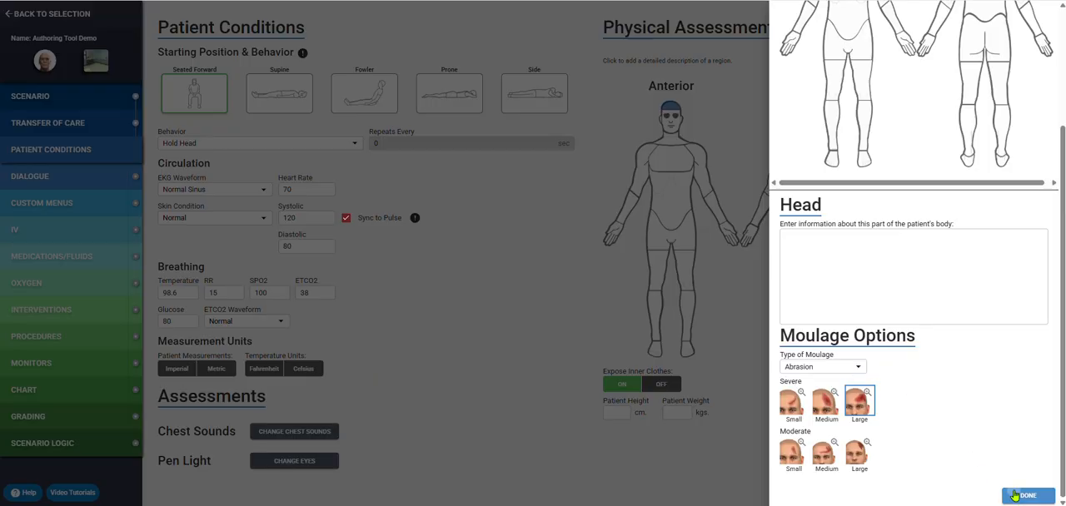
left_click(1014, 496)
- Add a fresh, large contusion moulage to the patient's lower right arm, previewing its enlarged image before finishing
left_click(627, 208)
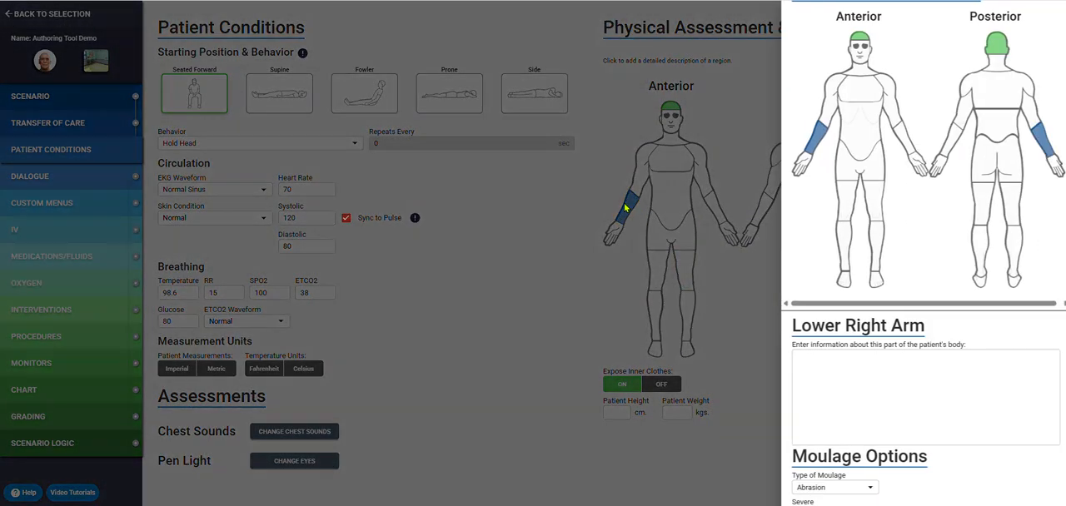
scroll(799, 361, "down", 2)
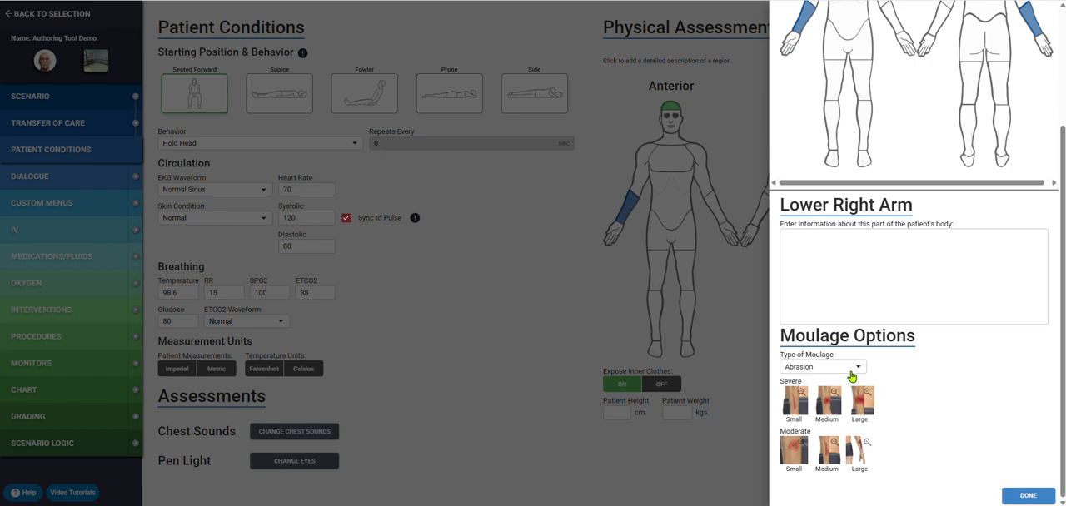
left_click(852, 375)
scroll(808, 374, "down", 1)
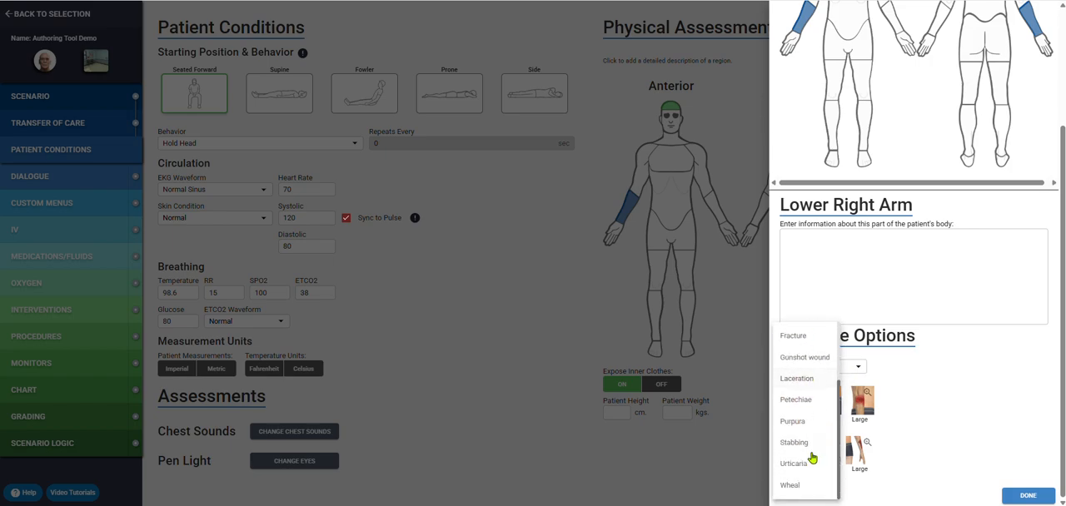
scroll(809, 400, "up", 1)
left_click(809, 373)
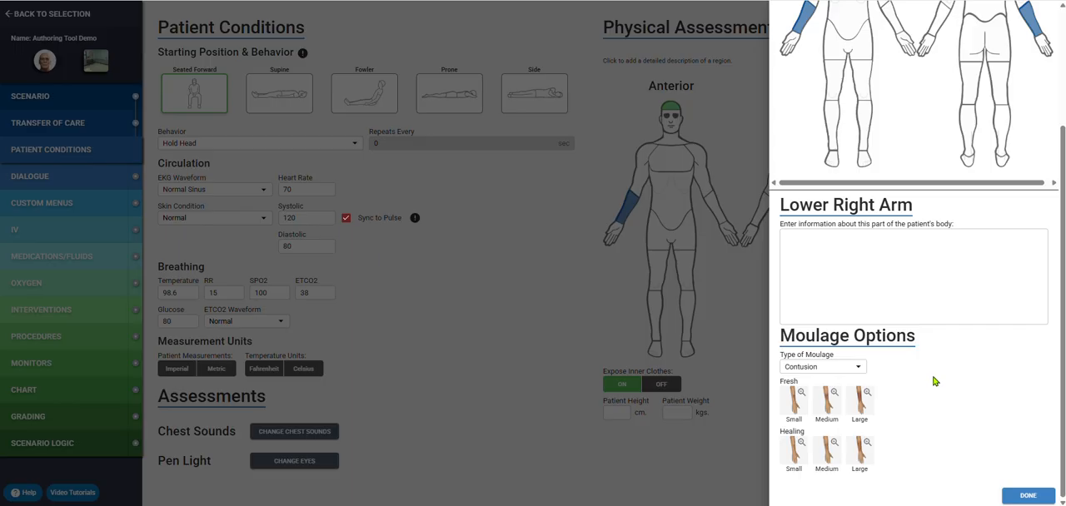
left_click(862, 401)
left_click(867, 394)
left_click(631, 374)
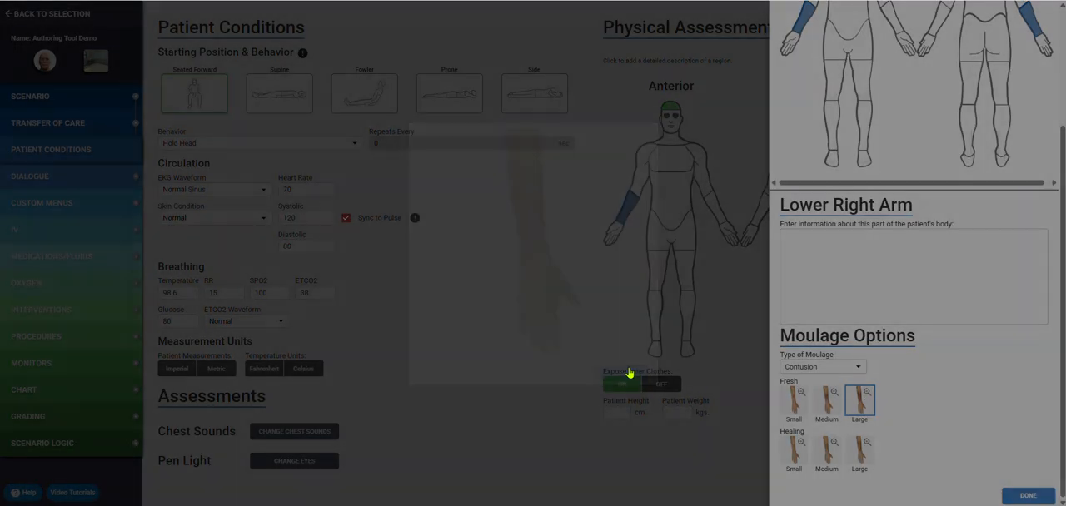
left_click(1021, 495)
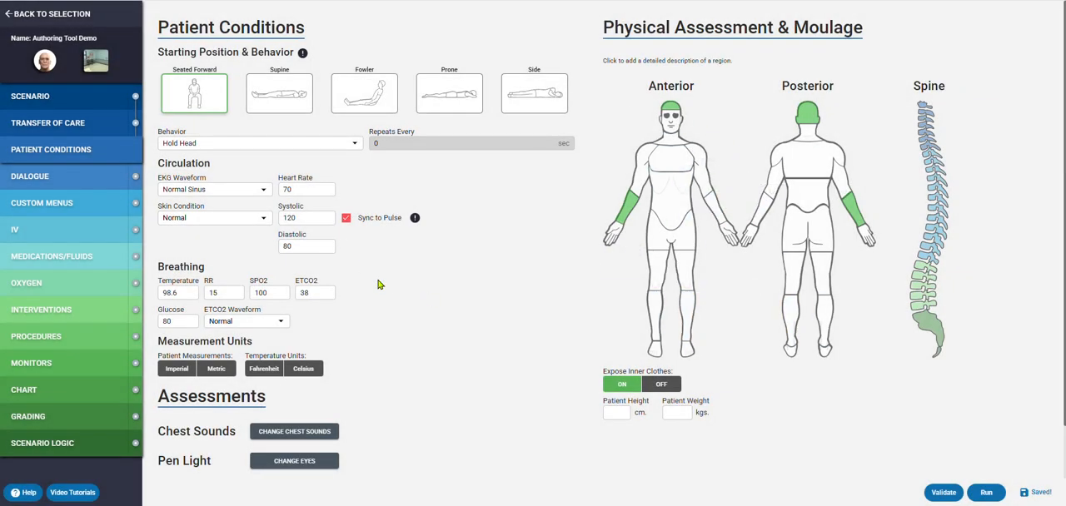
- In the pen light assessment, set the left eye to Dilated and Nonreactive
scroll(378, 285, "down", 1)
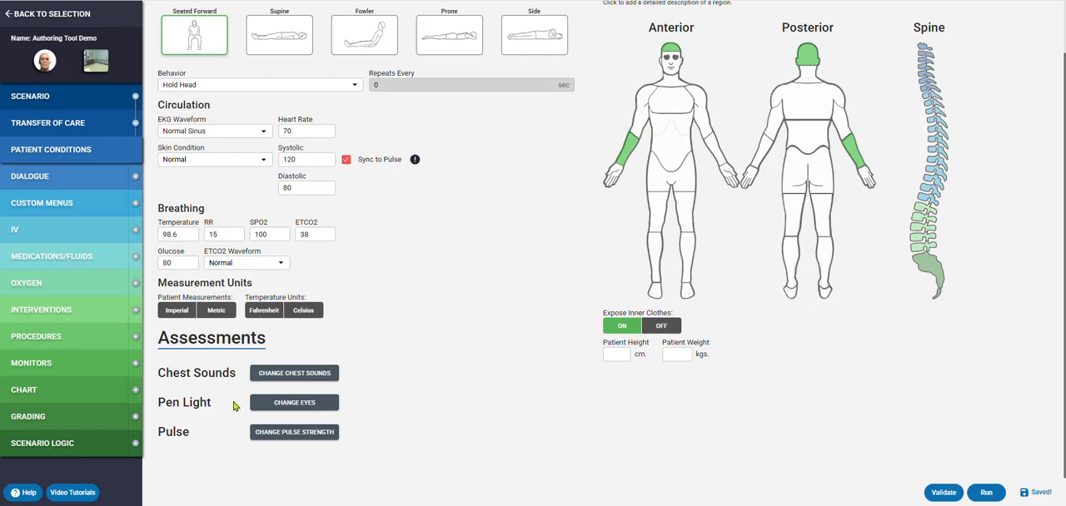
left_click(309, 409)
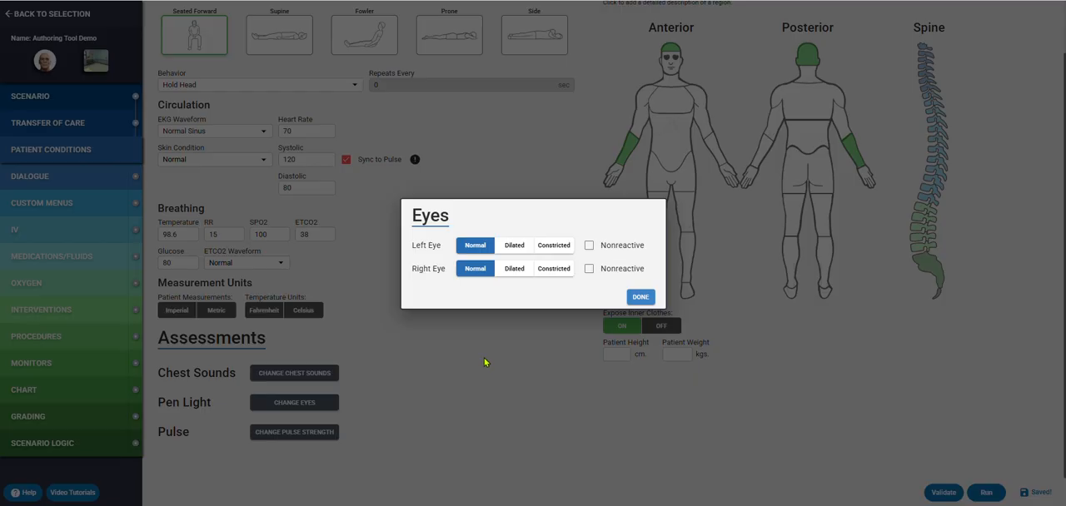
left_click(514, 246)
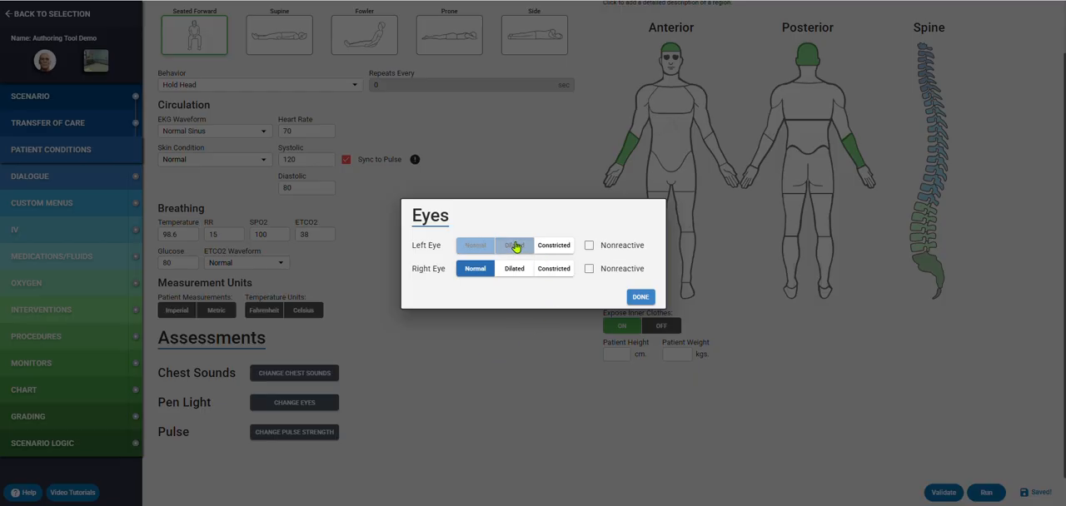
left_click(590, 245)
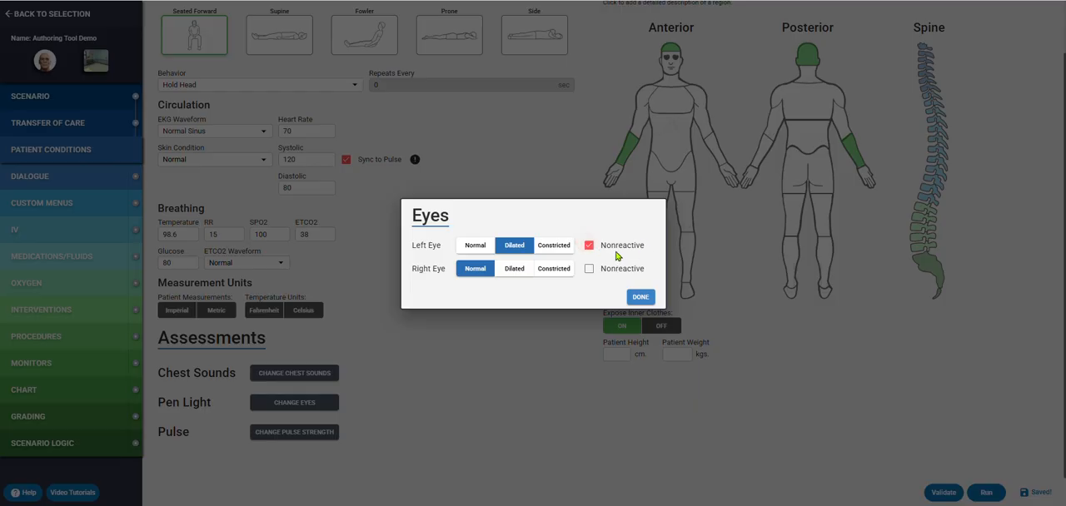
left_click(643, 299)
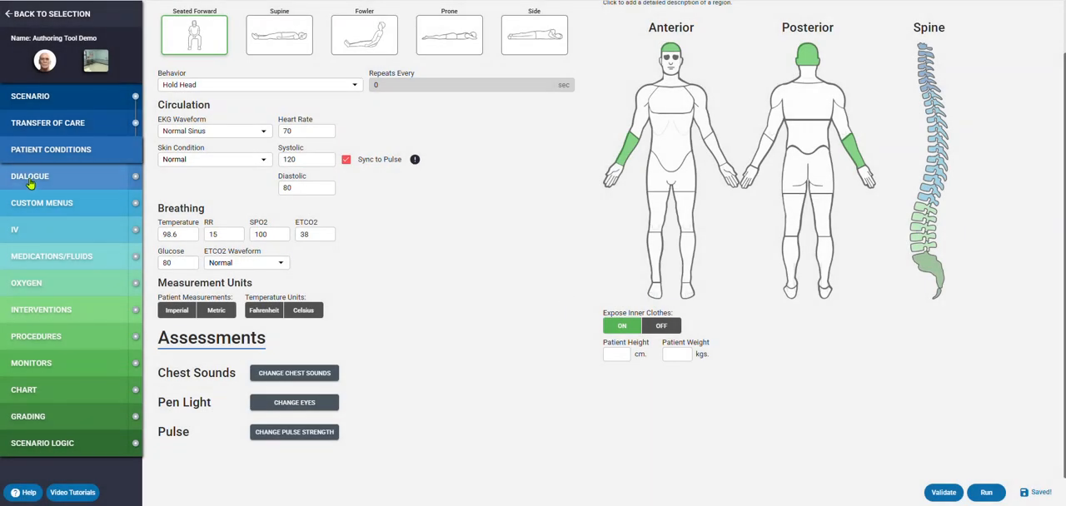
- Go to the scenario's dialogue setup, look at the manual question and answer fields, and turn on AI Patient Dialogue
left_click(30, 182)
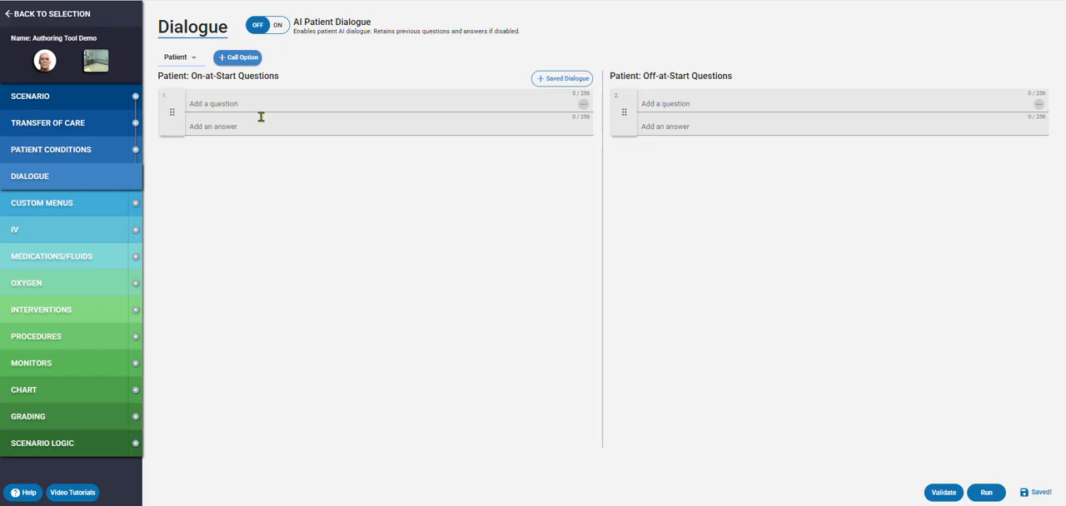
left_click(260, 98)
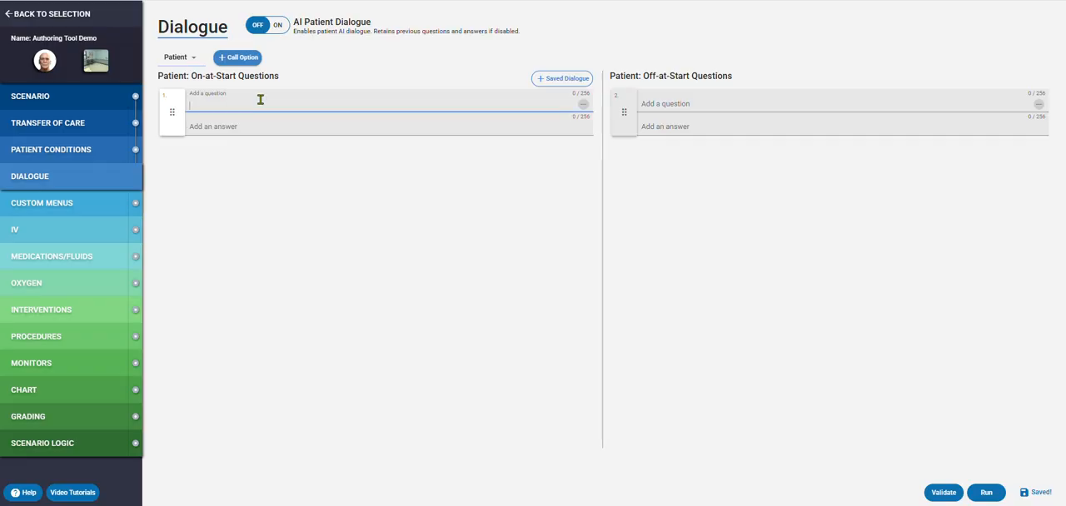
left_click(249, 129)
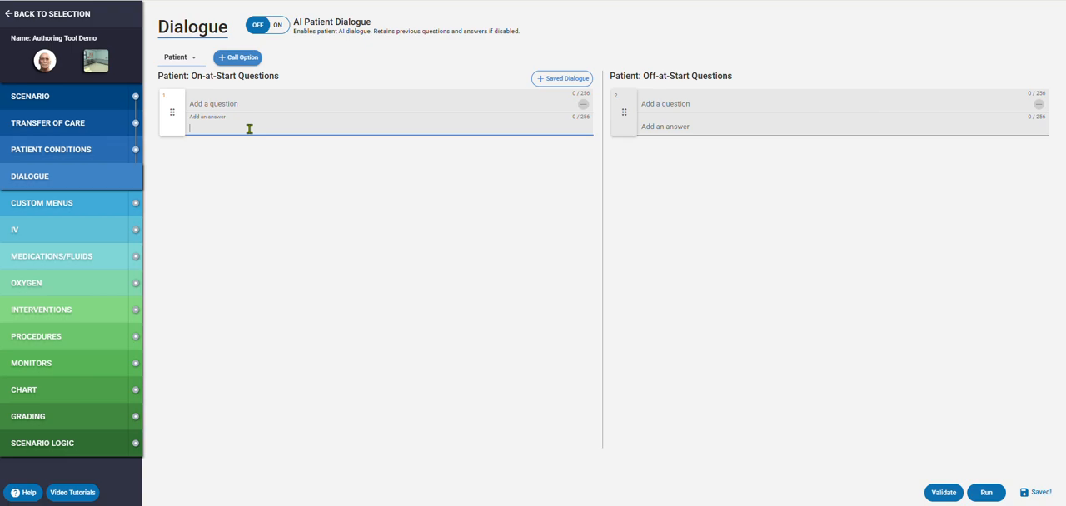
left_click(280, 32)
left_click(280, 28)
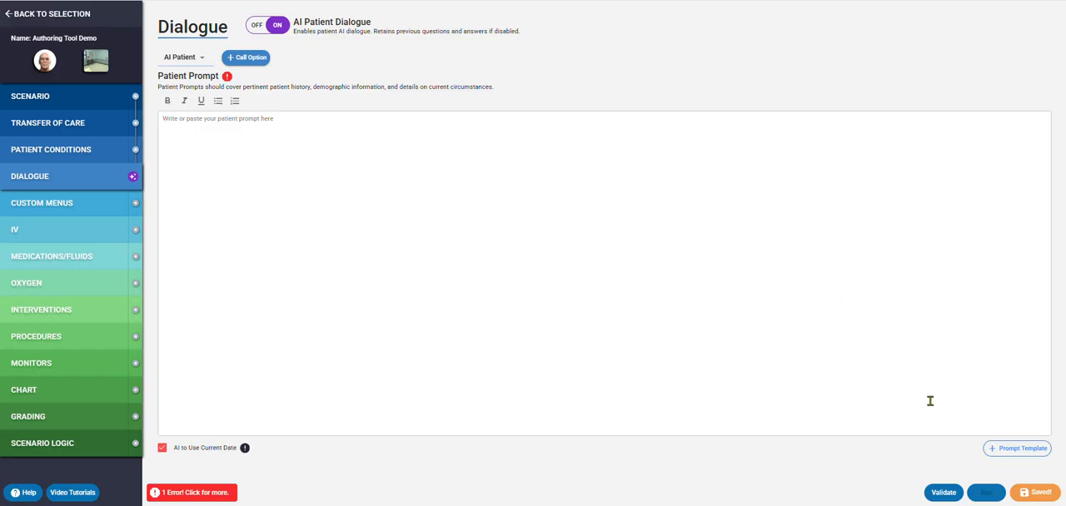
- Browse the prompt templates and add the Headache template as the patient prompt
left_click(1017, 449)
scroll(471, 276, "down", 1)
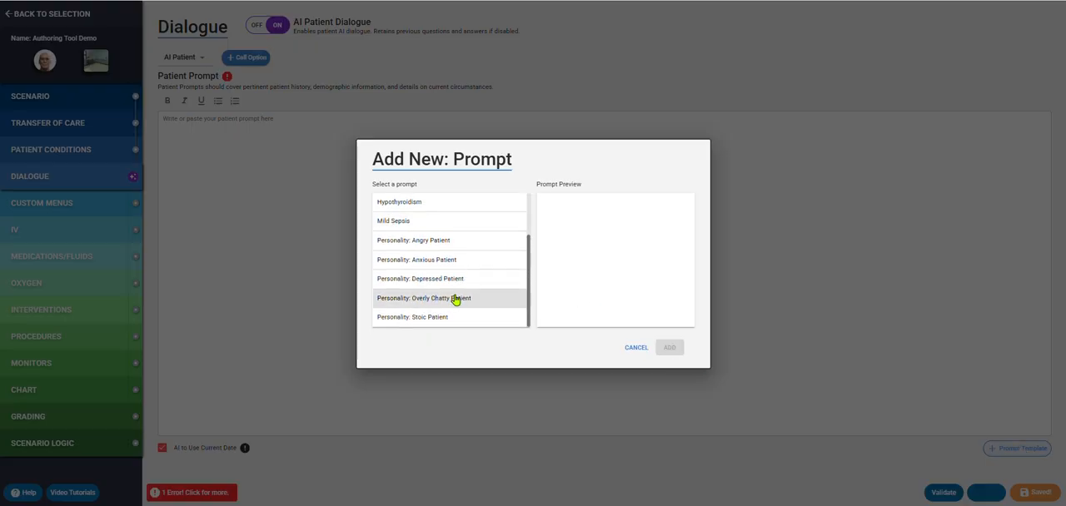
scroll(458, 298, "up", 1)
left_click(433, 243)
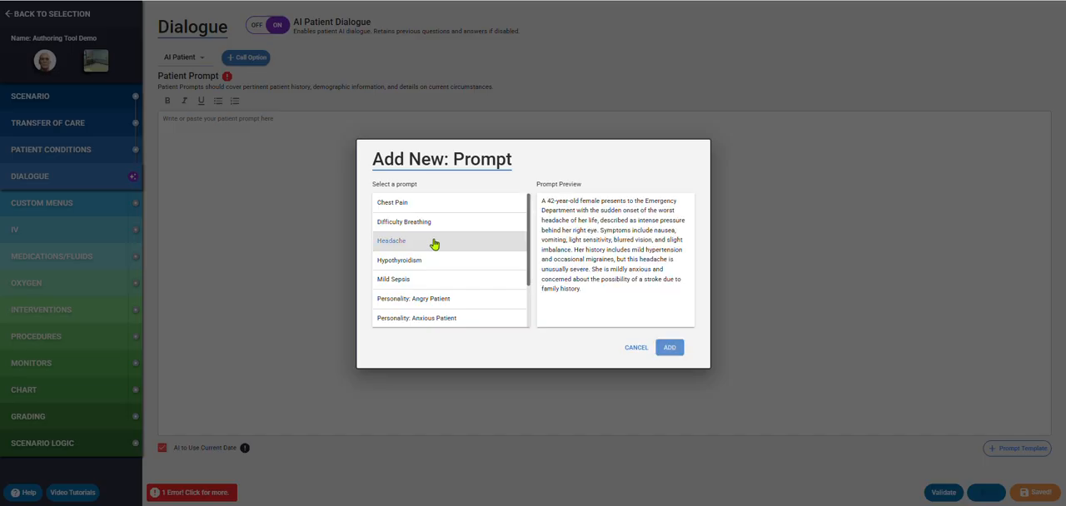
left_click(666, 349)
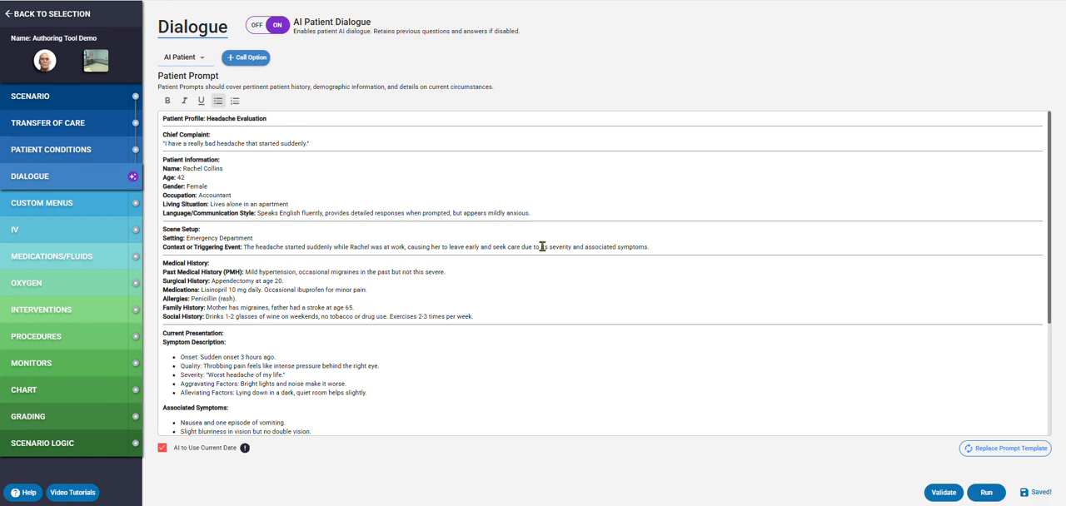
- Add the line "You are from Cleveland, Ohio." below Language/Communication Style in the patient prompt
left_click(558, 214)
key("Return")
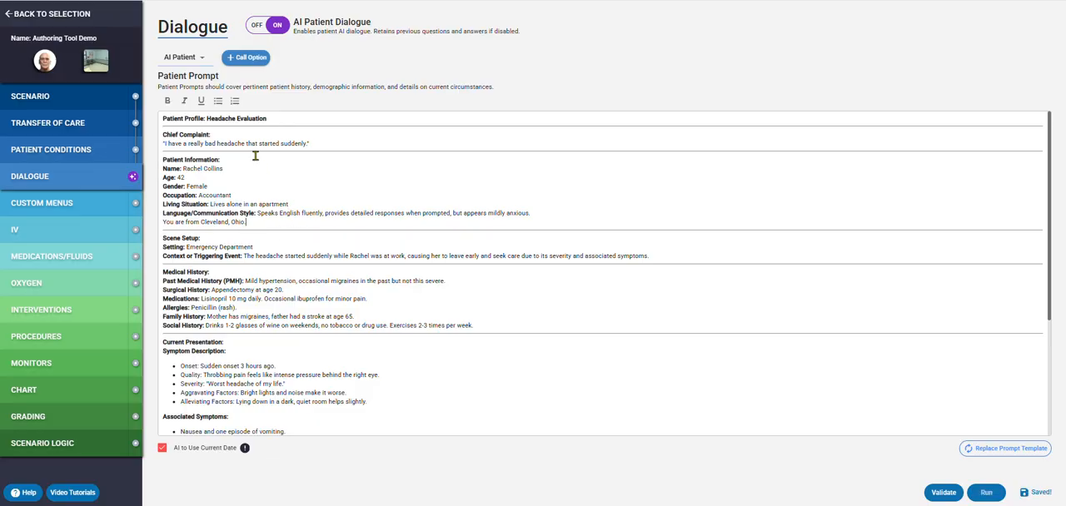
left_click(239, 65)
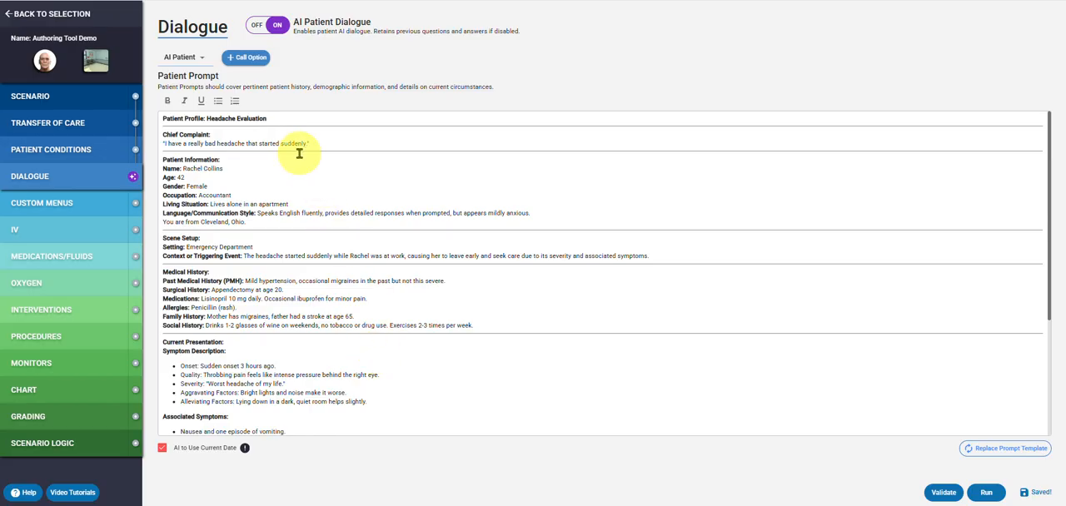
- In the AI patient's Listen For/Say This dialogue, add "what are your allergies?" as the first listen-for question
left_click(199, 60)
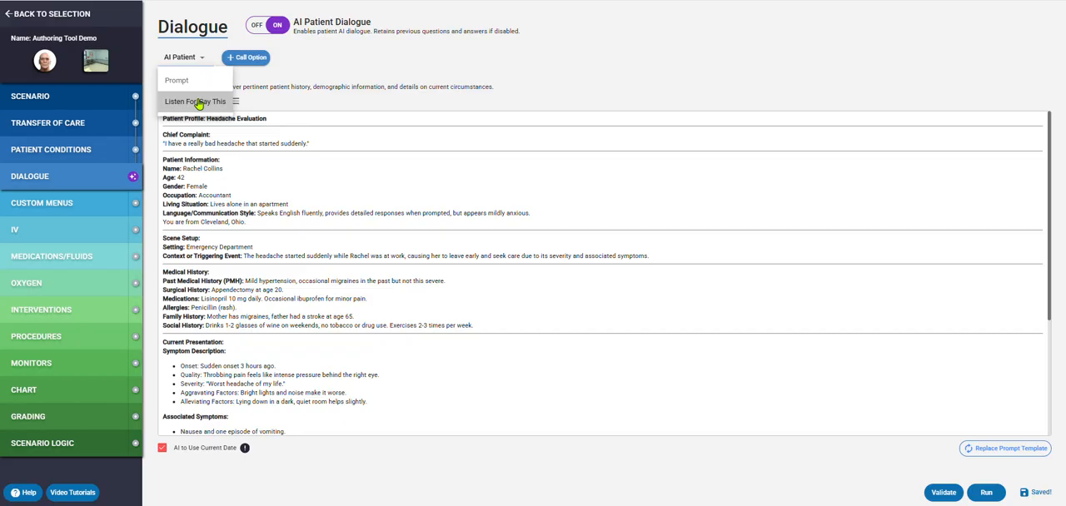
left_click(198, 102)
left_click(227, 102)
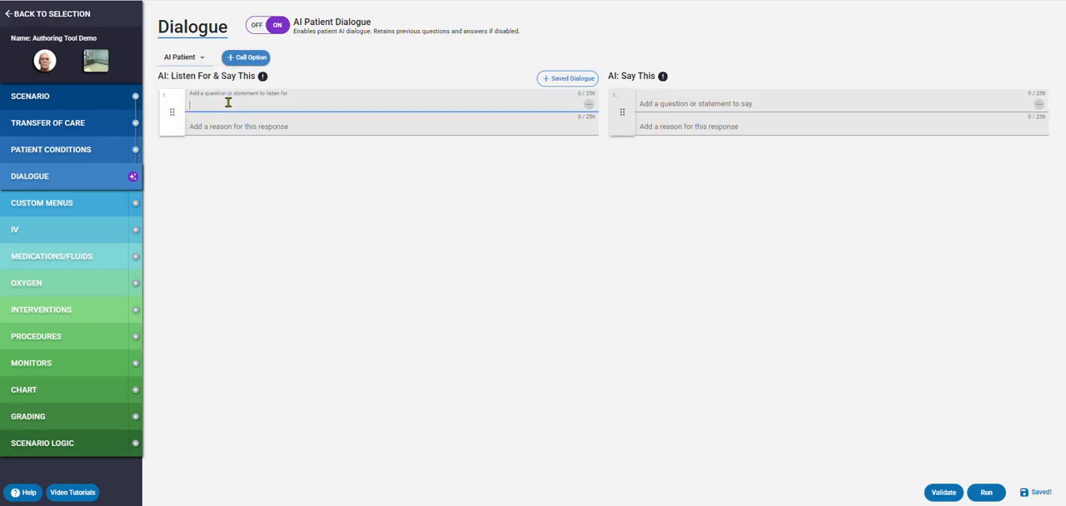
type("what are you")
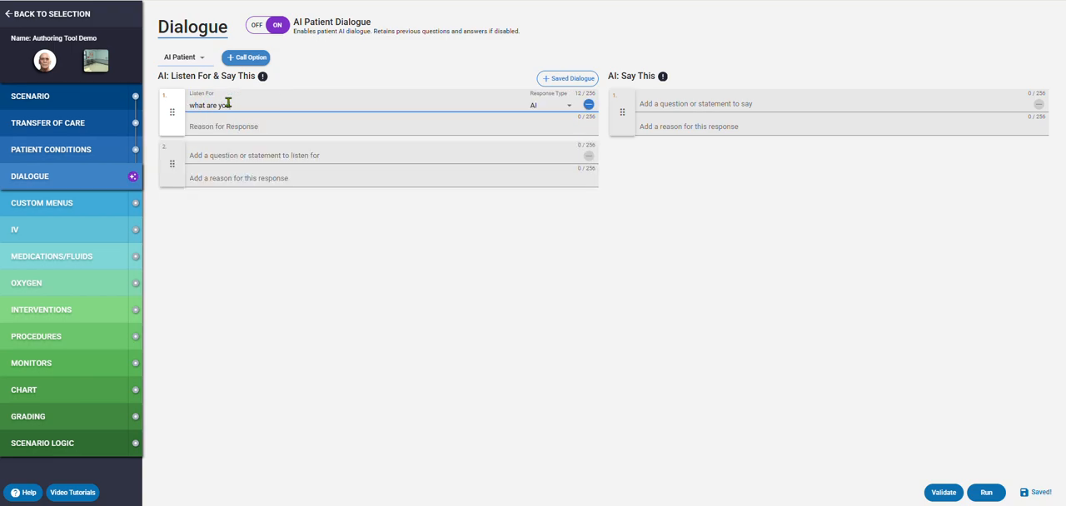
type("r allergies?")
- Set the allergy question's response type to Custom and enter "Why dont you just help me already" as its Say This line
left_click(544, 106)
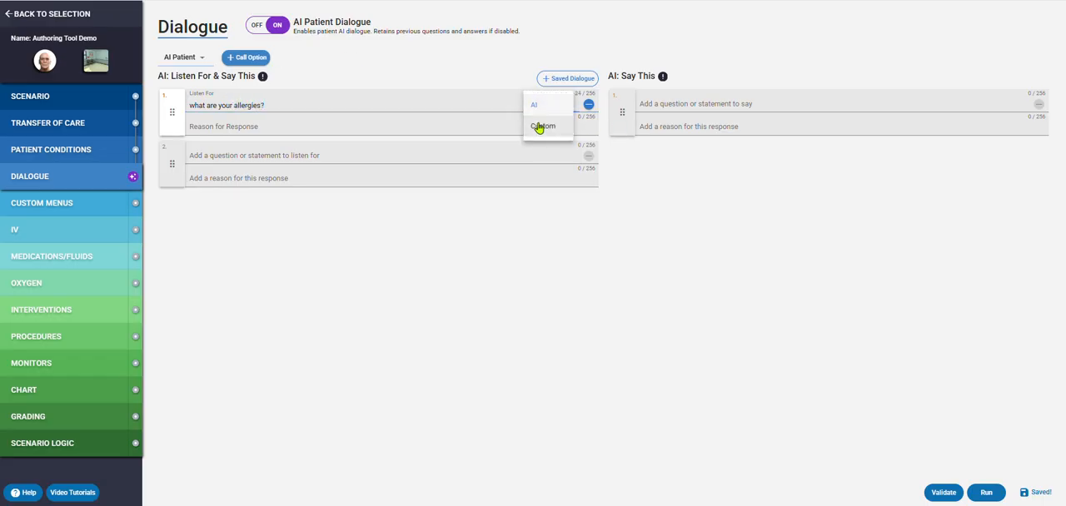
left_click(541, 126)
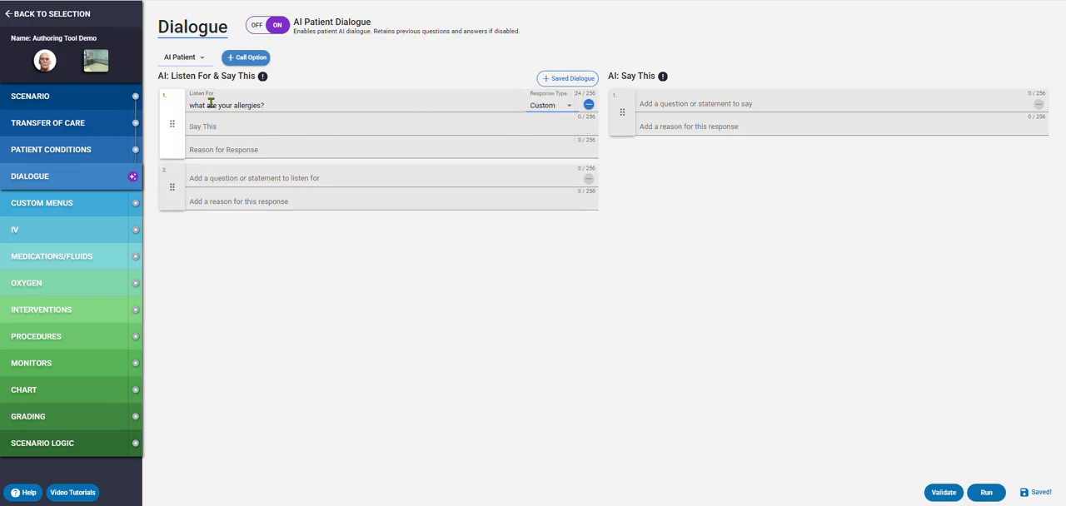
left_click(241, 127)
type("W")
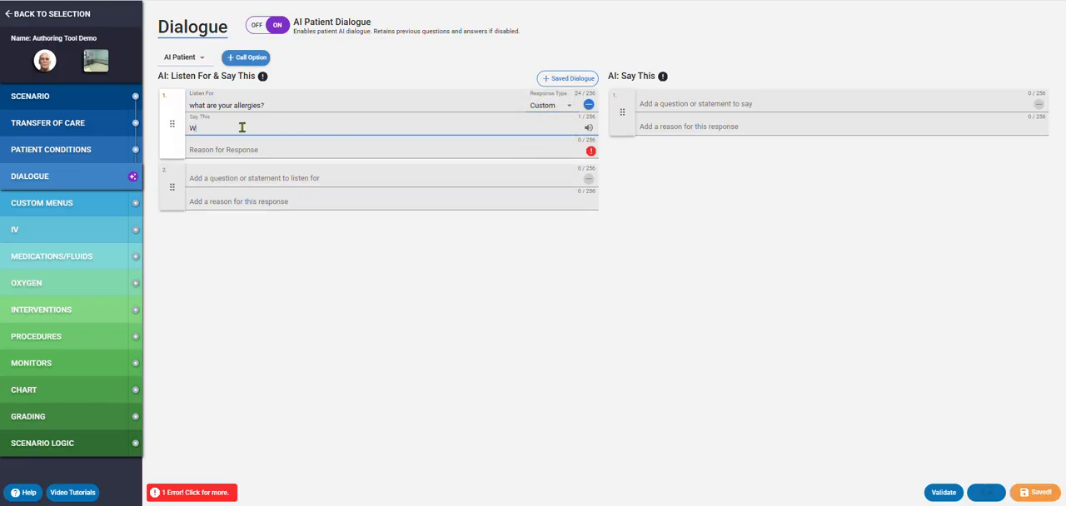
type("hy dont you just help me already")
- Enter "you are agitated" as the reason for the custom response and return to the patient prompt
left_click(242, 152)
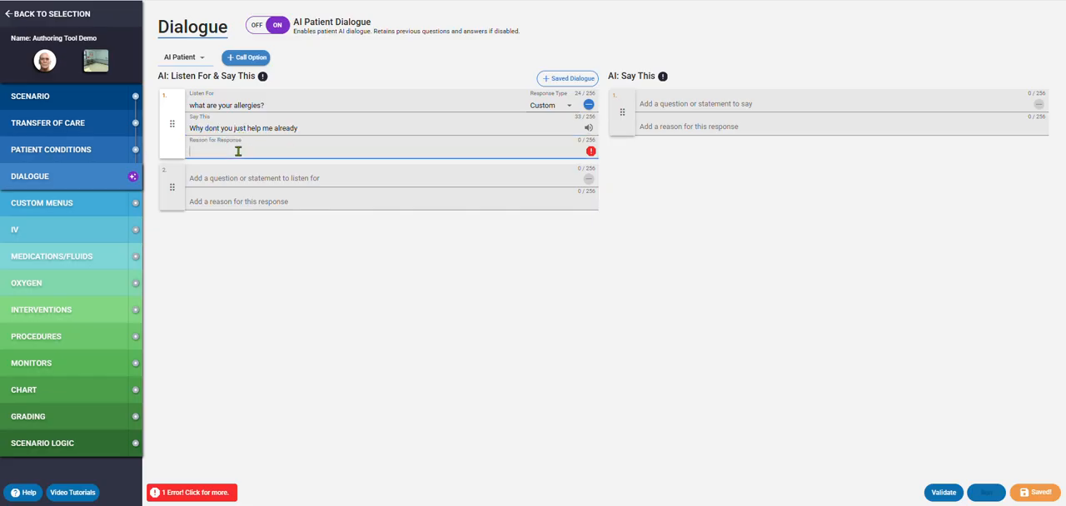
type("you are agitated")
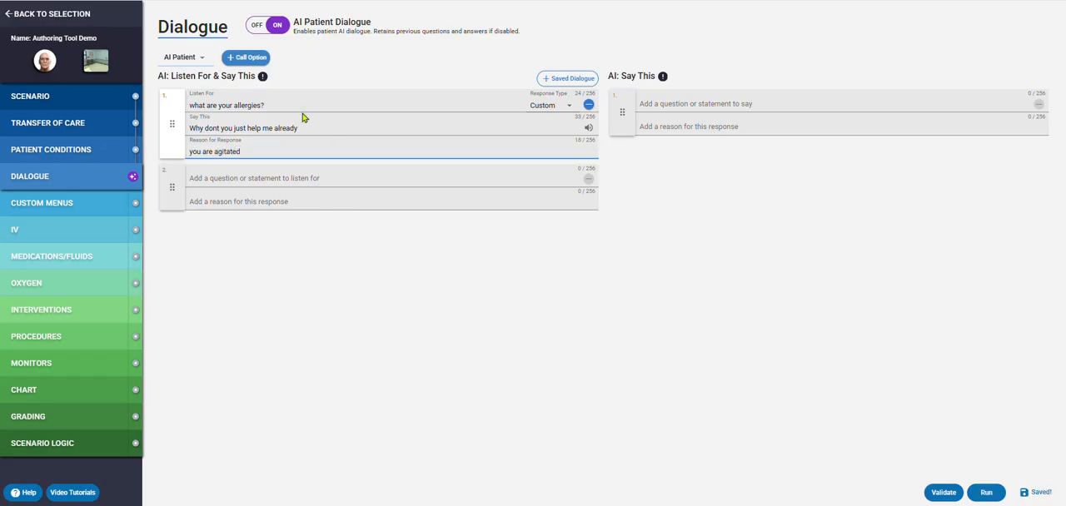
left_click_drag(300, 123, 190, 127)
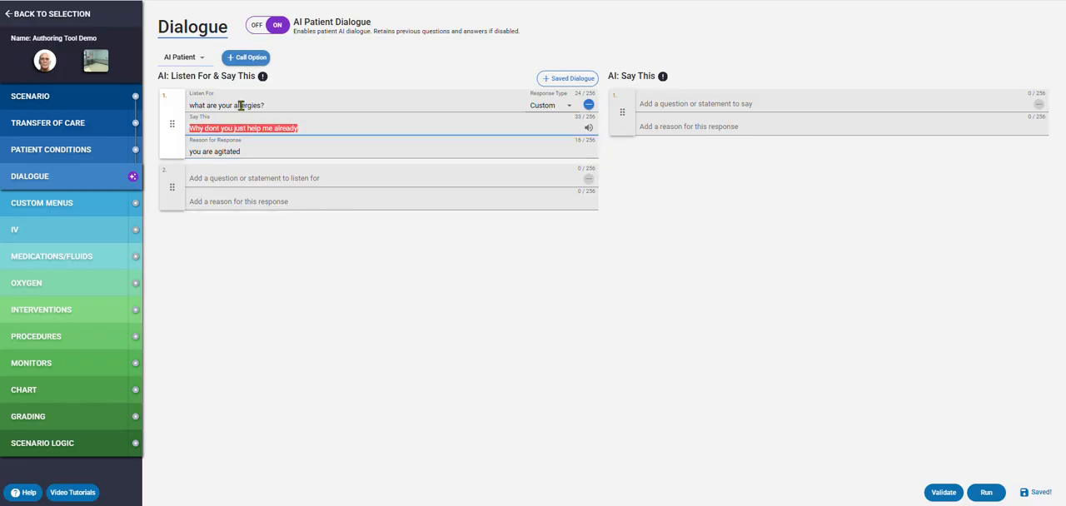
left_click(187, 60)
left_click(177, 80)
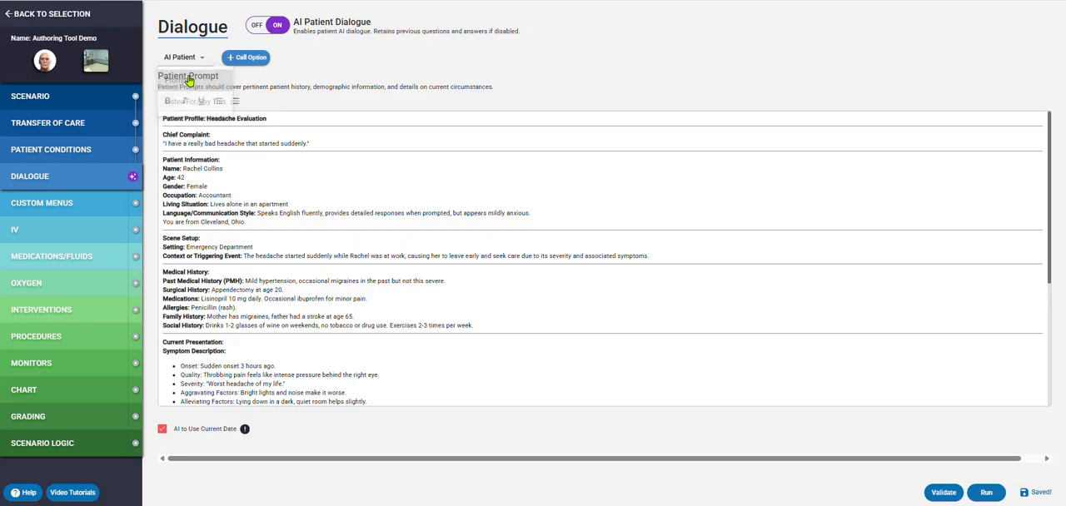
- In the Assess custom menus, add the on-at-start parent button "Where would you take this patient, based off their current condition?"
left_click(71, 204)
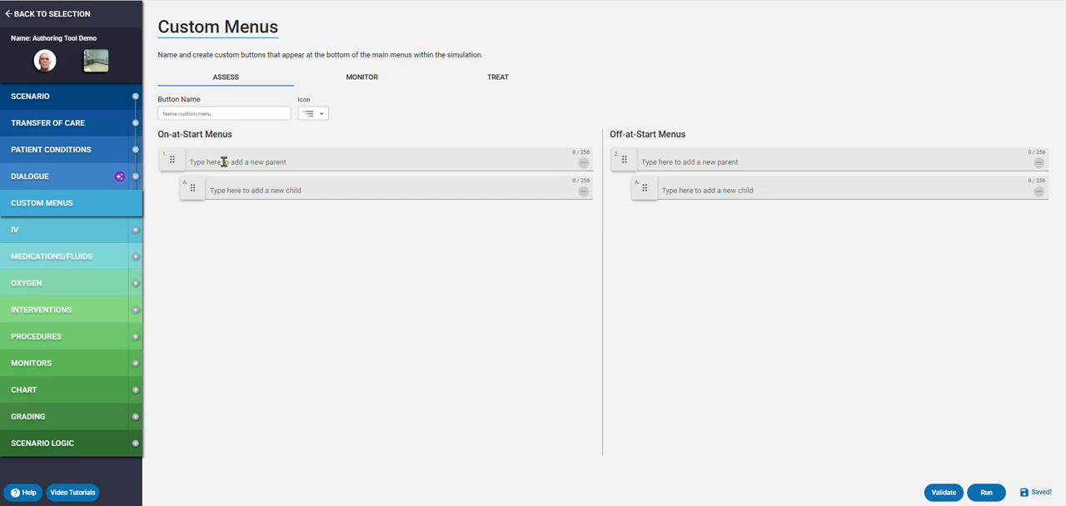
left_click(223, 161)
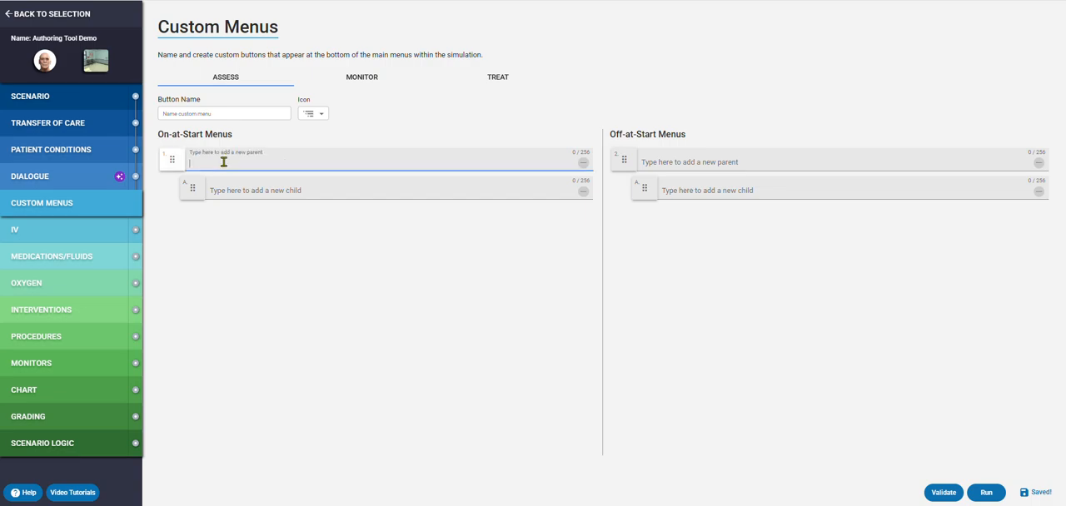
type("Where ")
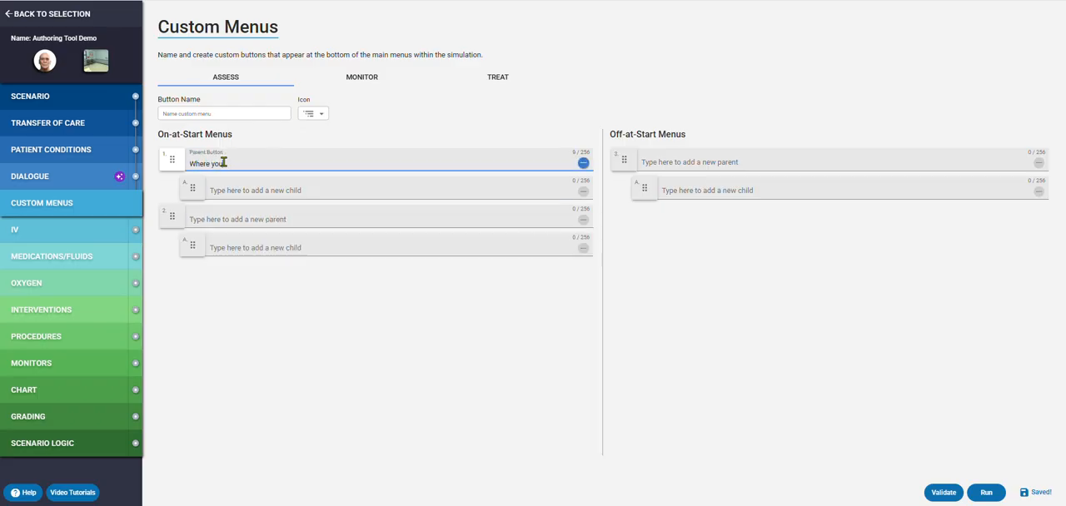
type("yo")
key("BackSpace")
key("BackSpace")
type("would")
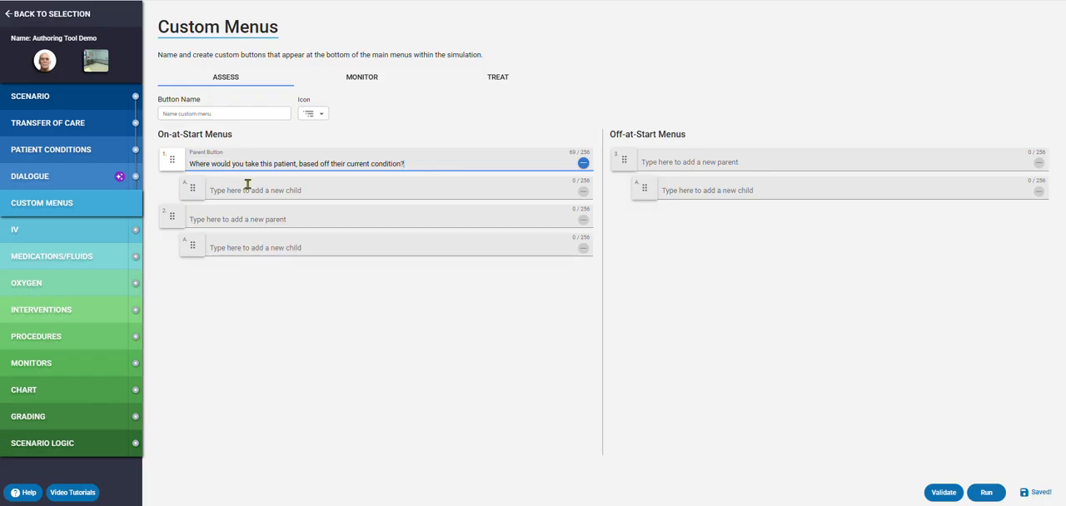
- Add the child buttons "Local Community Hospital", "Free Standing ER" and "Trauma Center" under the patient transport question
left_click(248, 190)
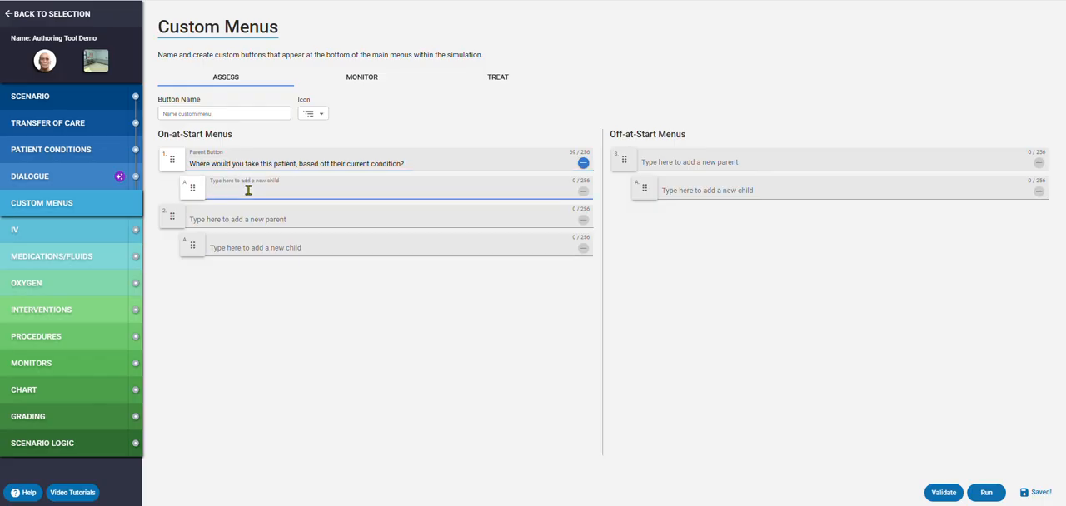
type("Local Community Hospital")
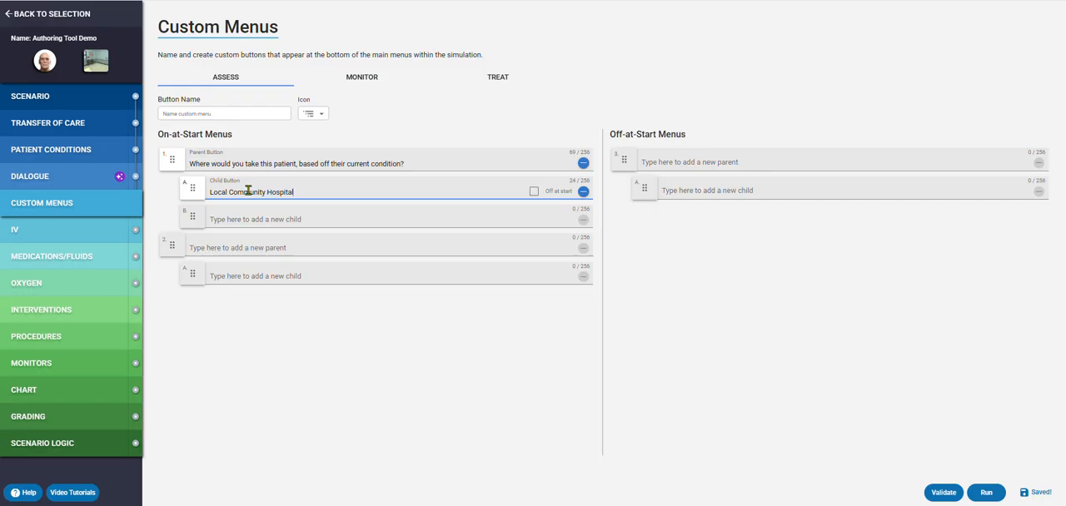
left_click(257, 220)
type("Free")
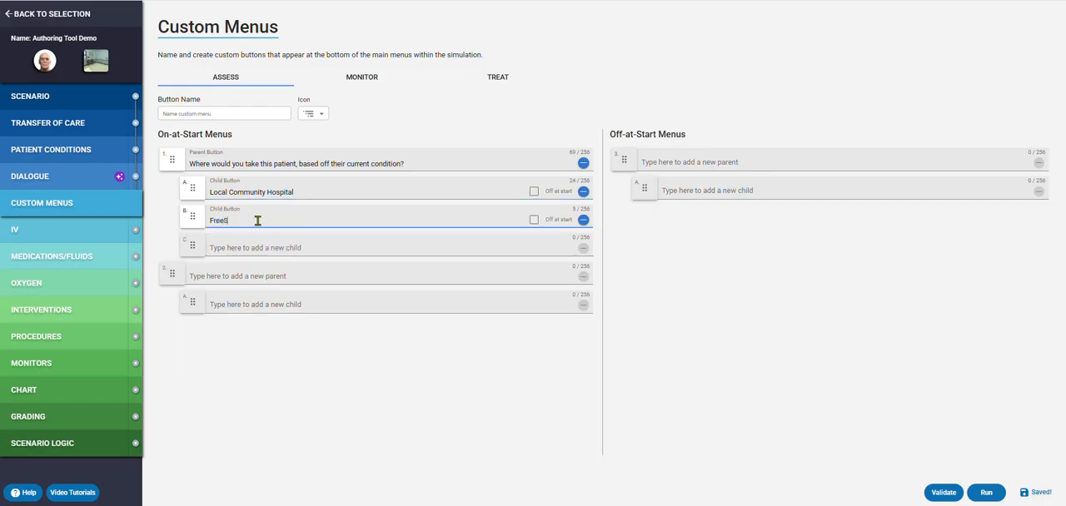
type(" Standing ER")
left_click(272, 246)
type("Trauma Center")
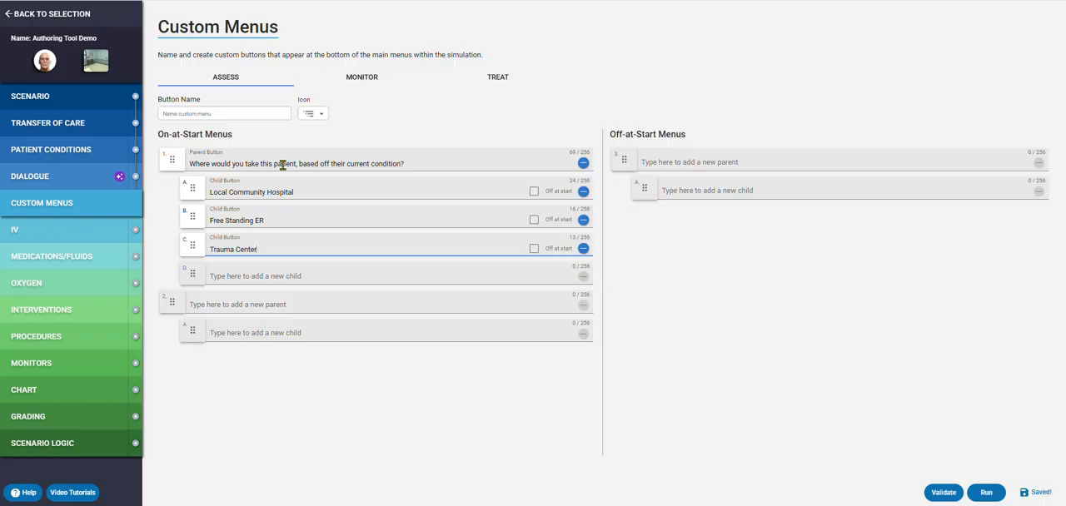
- Turn on the scenario's IV option and allow the Antecubital Vein, Forearm and Hand as left and right peripheral locations
left_click(46, 239)
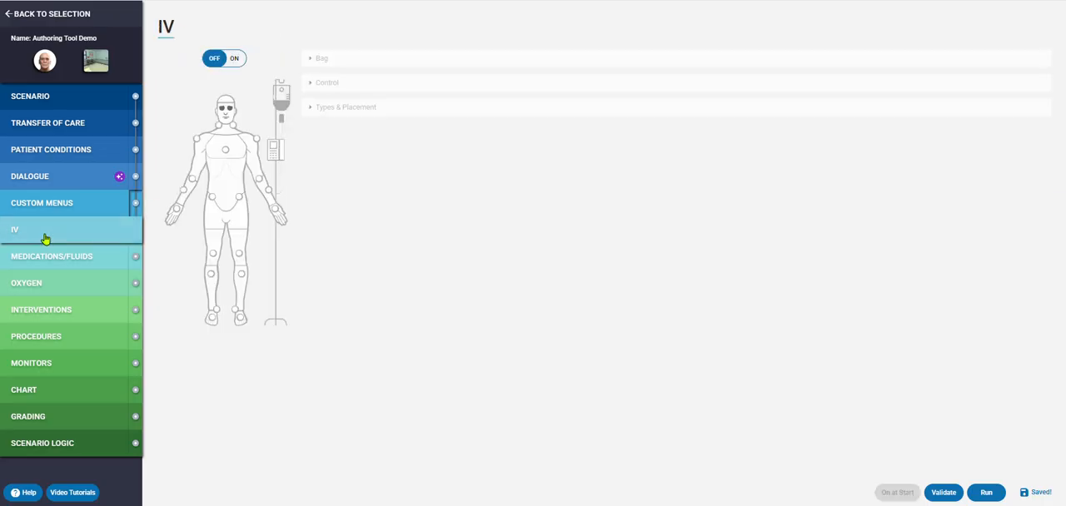
left_click(234, 58)
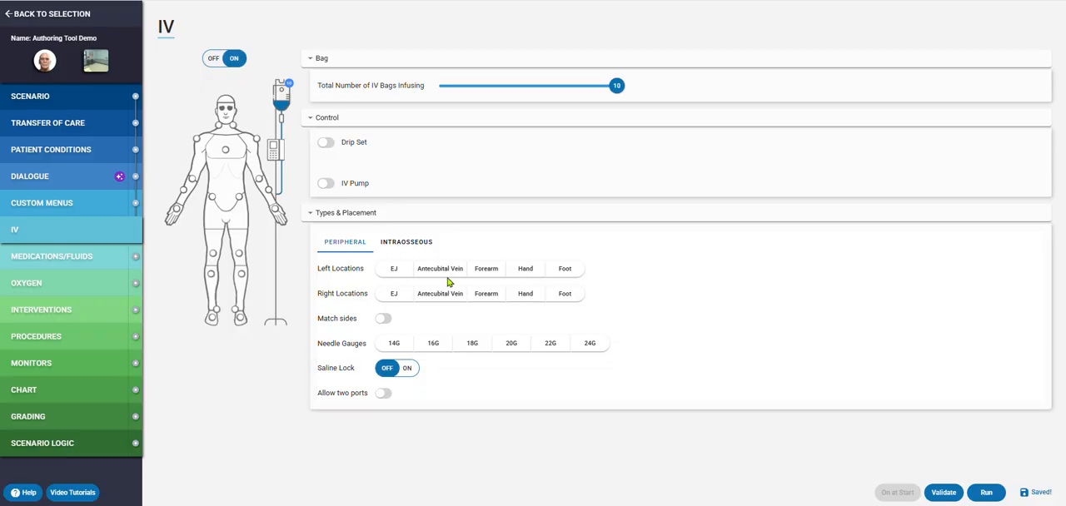
left_click(443, 269)
left_click(483, 269)
left_click(522, 269)
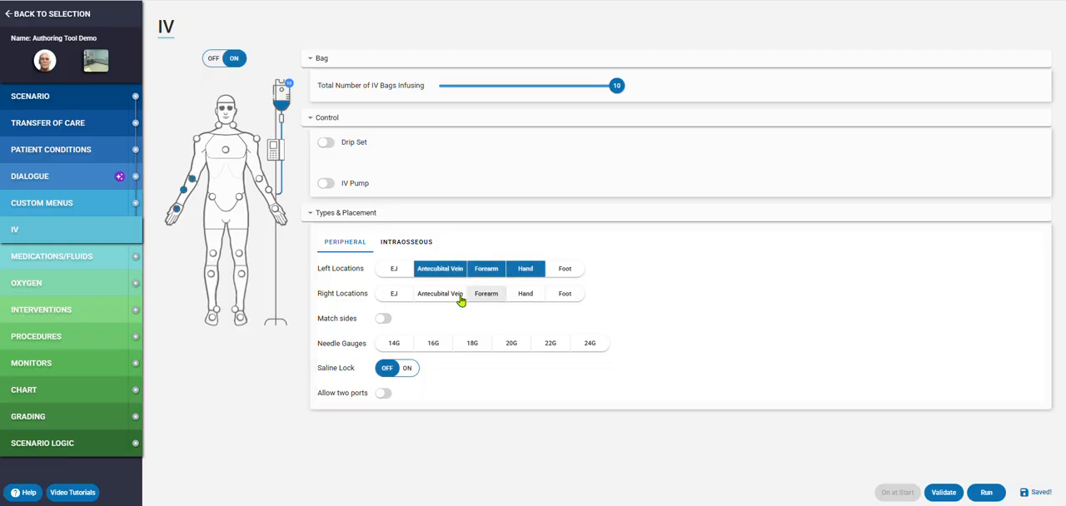
left_click(458, 295)
left_click(485, 295)
left_click(517, 295)
- Allow the 16G, 18G, 20G and 22G needle gauges for the peripheral IV and switch the IV option off again
left_click(435, 348)
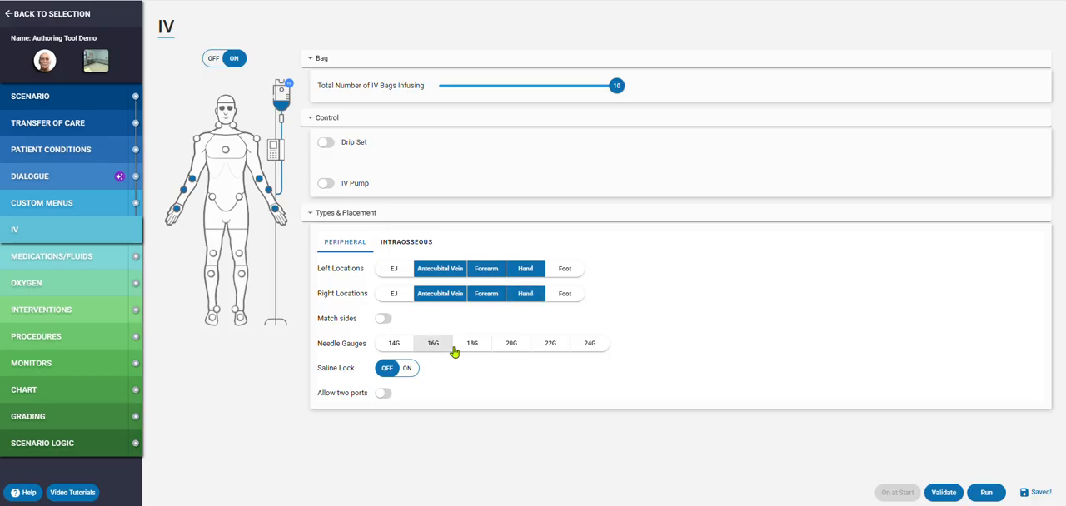
left_click(472, 345)
left_click(511, 345)
left_click(549, 344)
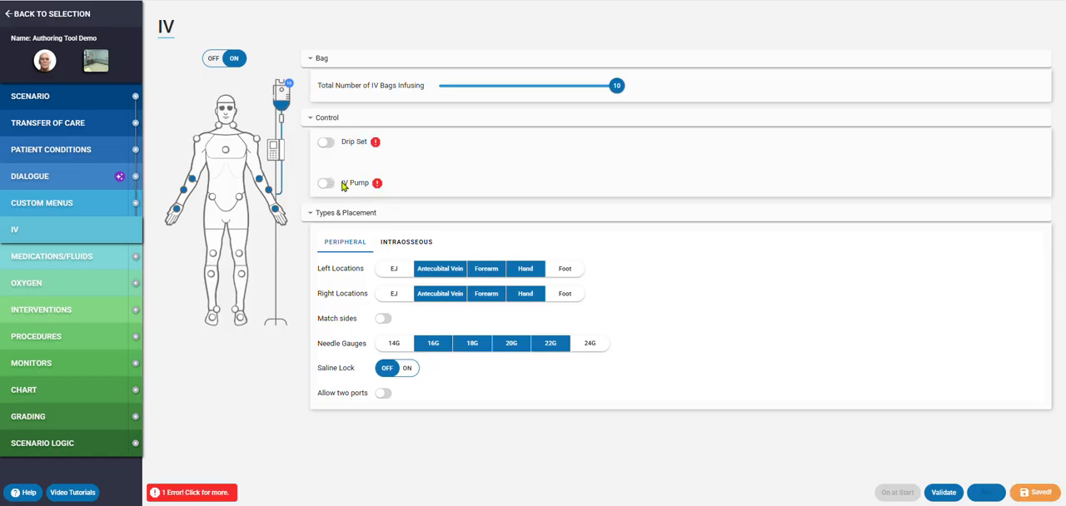
left_click(214, 60)
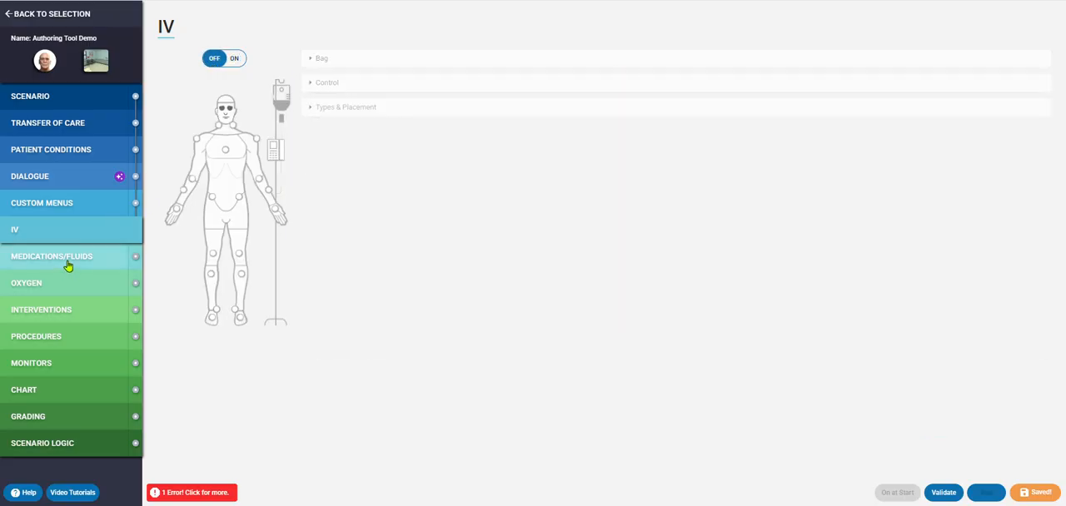
- In the scenario's medication list, turn on Albuterol and Aspirin and switch both back off
left_click(68, 263)
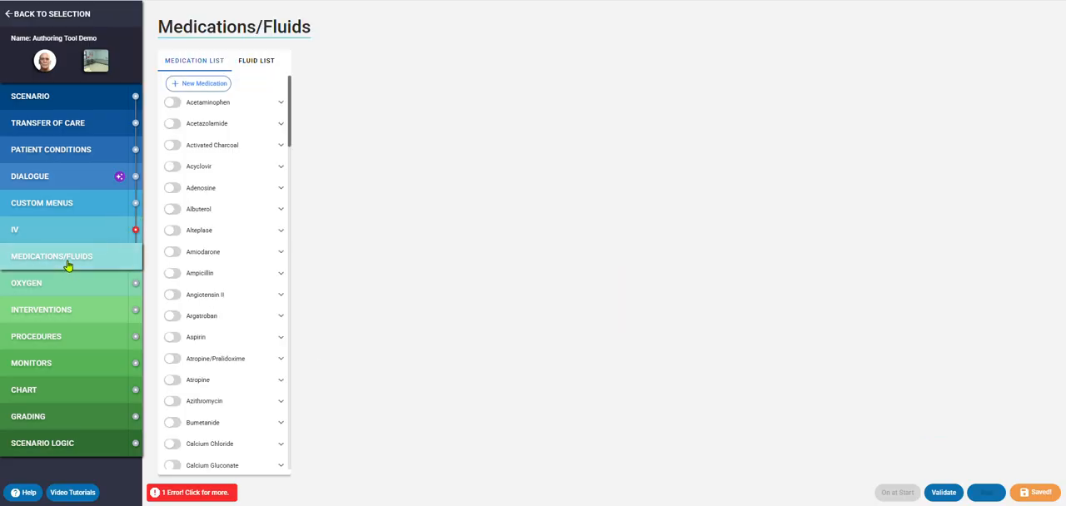
left_click(171, 209)
left_click(176, 338)
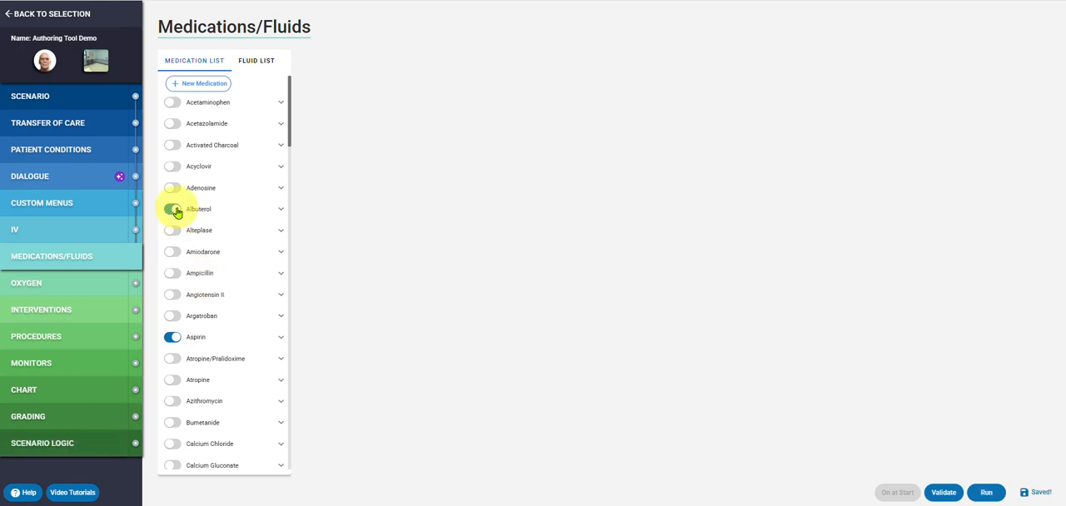
left_click(174, 338)
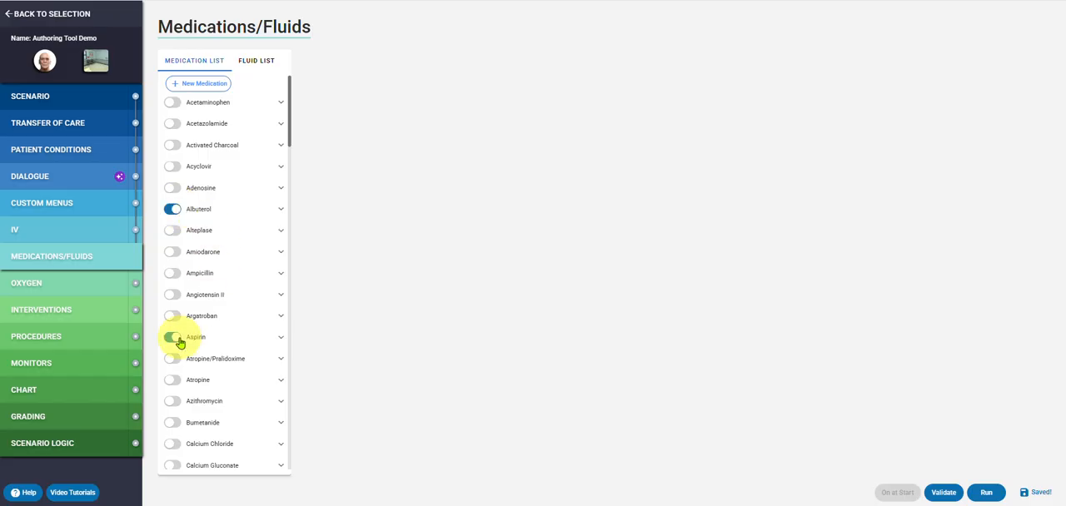
left_click(173, 209)
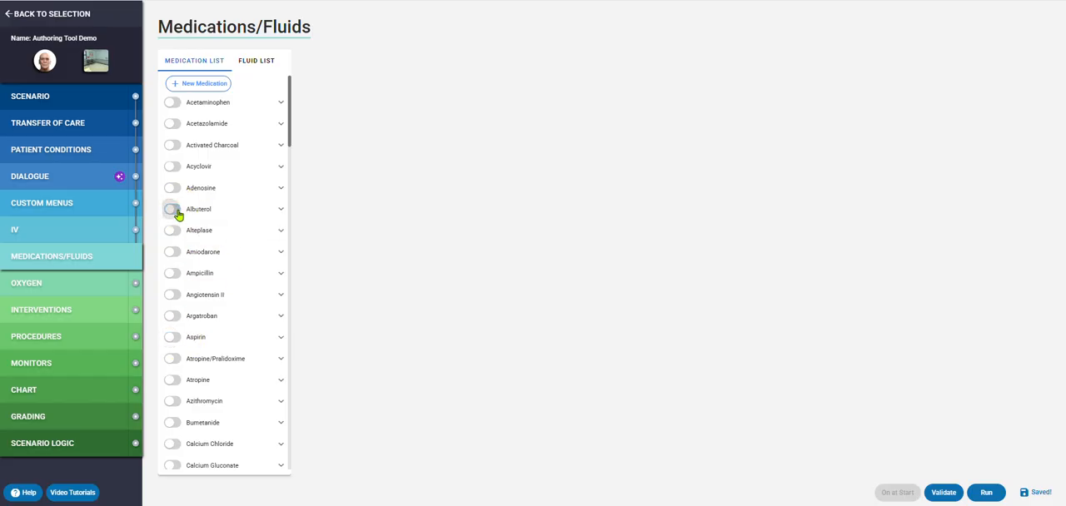
- Look through the available fluids in the fluid list and return to the medication list
left_click(255, 63)
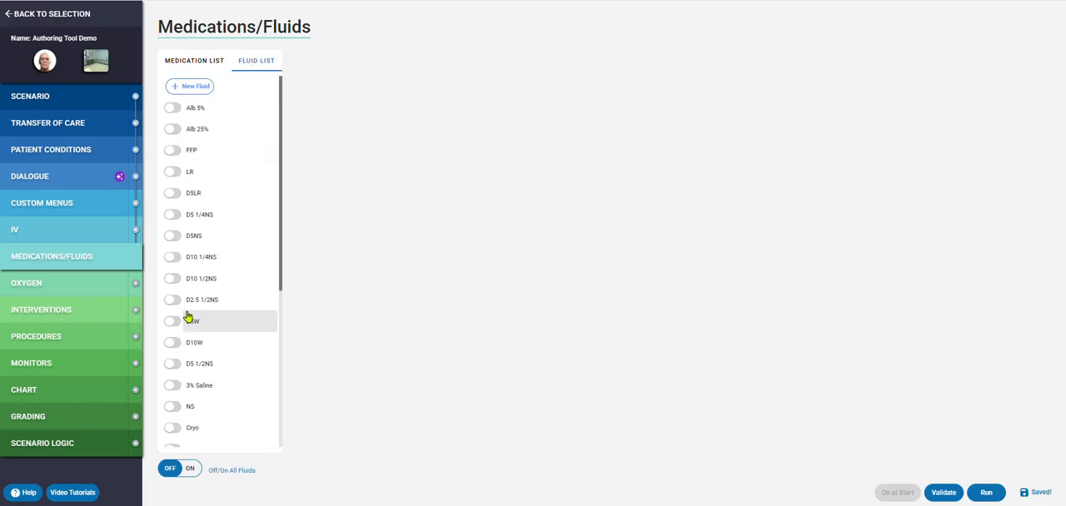
scroll(209, 221, "down", 1)
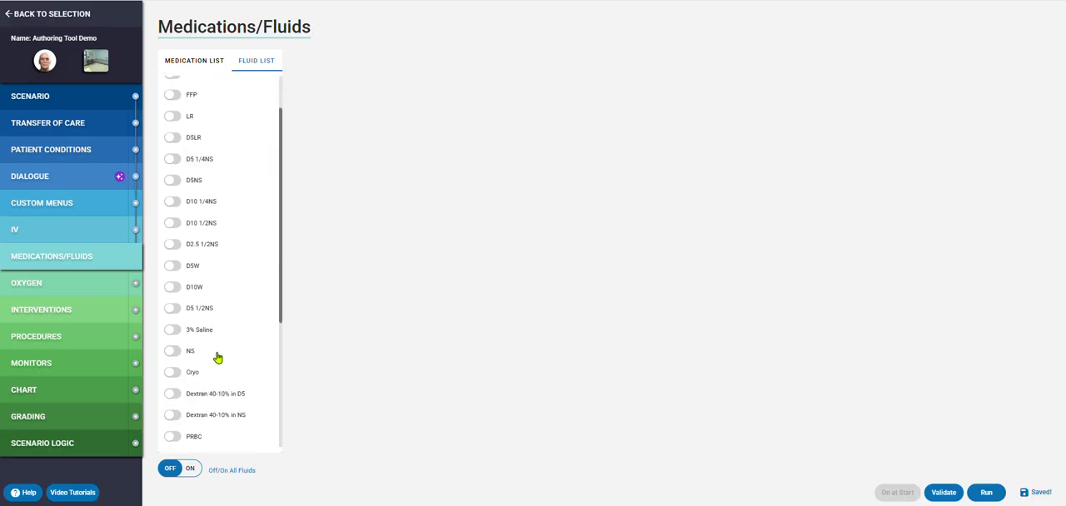
scroll(202, 158, "up", 1)
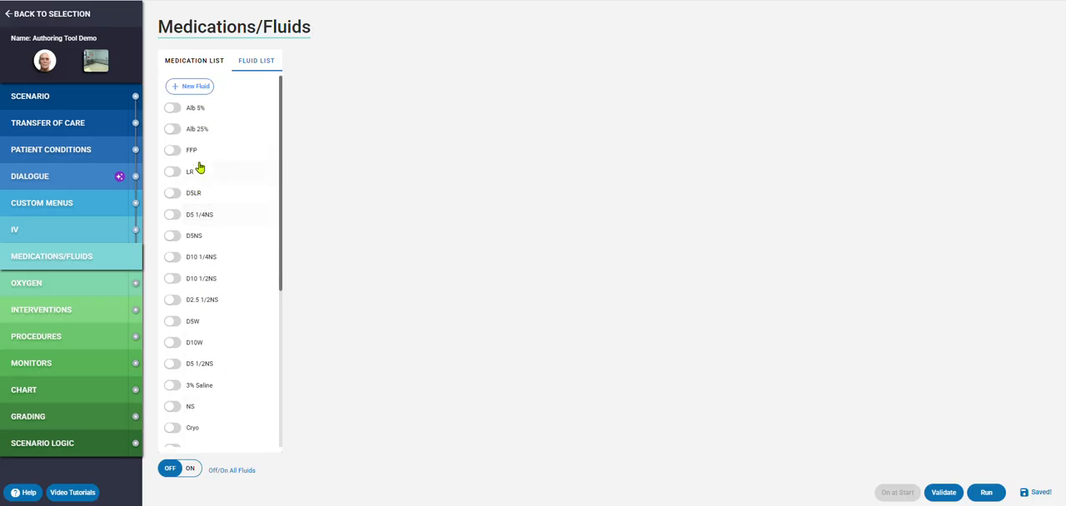
left_click(197, 63)
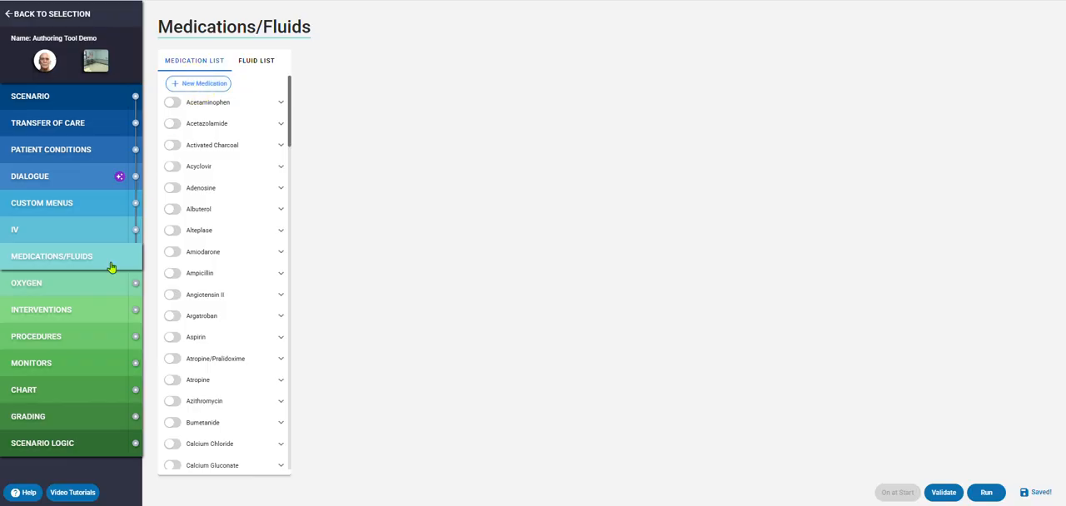
- In the scenario's oxygen options, turn on Nasal Cannula and Non Rebreather
left_click(70, 285)
left_click(185, 73)
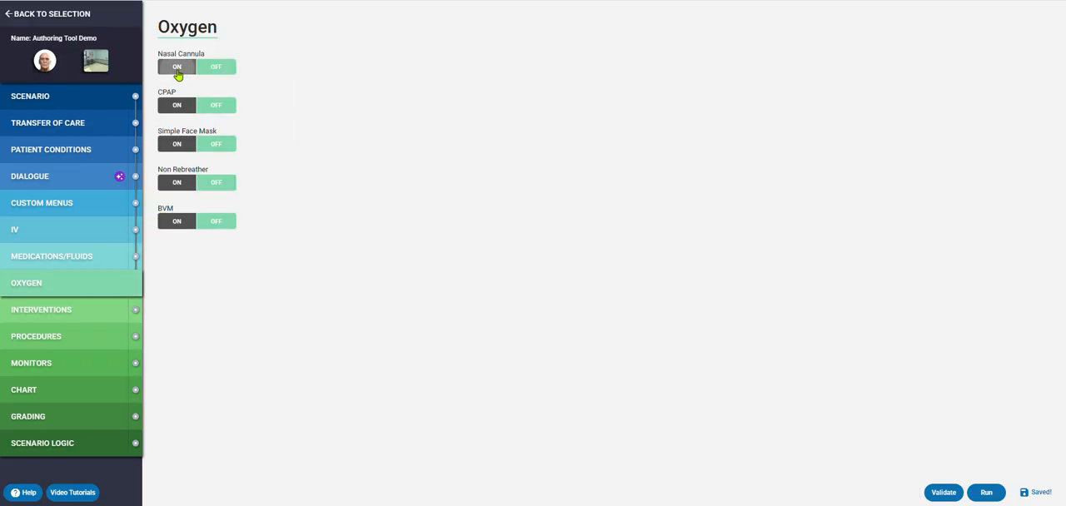
left_click(171, 182)
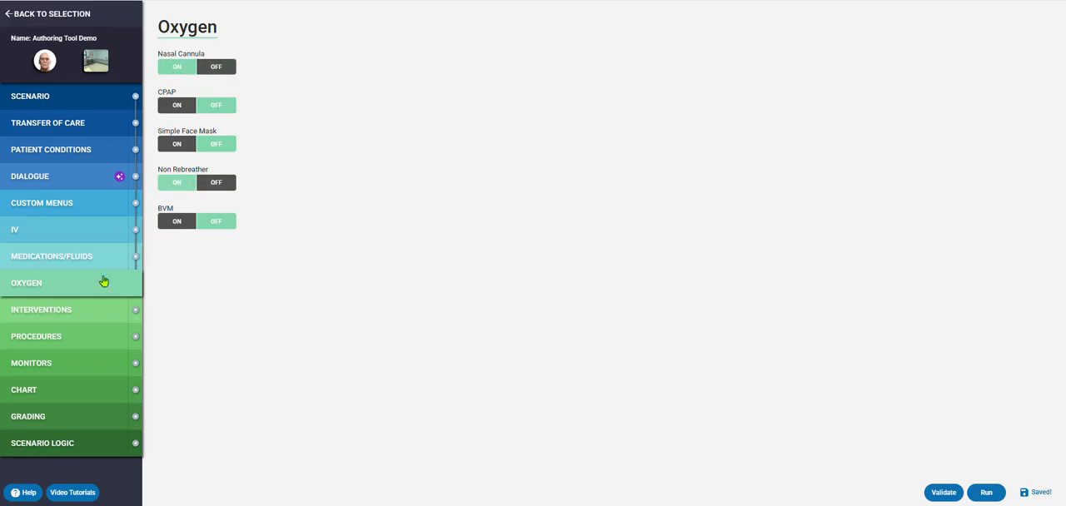
- In the scenario's interventions, enable Cervical Collar under Immobilization and Direct Pressure under Bleed Control
left_click(72, 310)
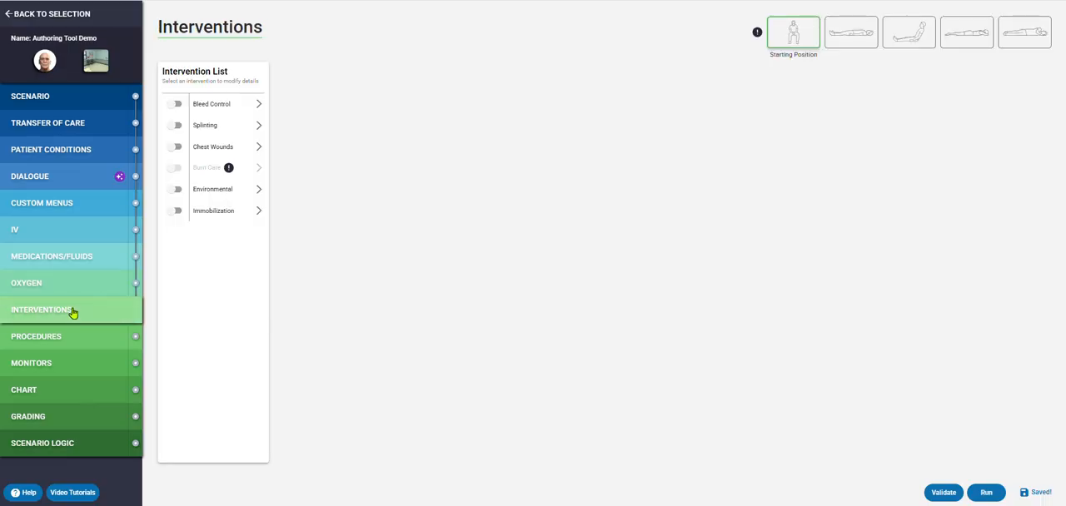
left_click(258, 213)
left_click(296, 127)
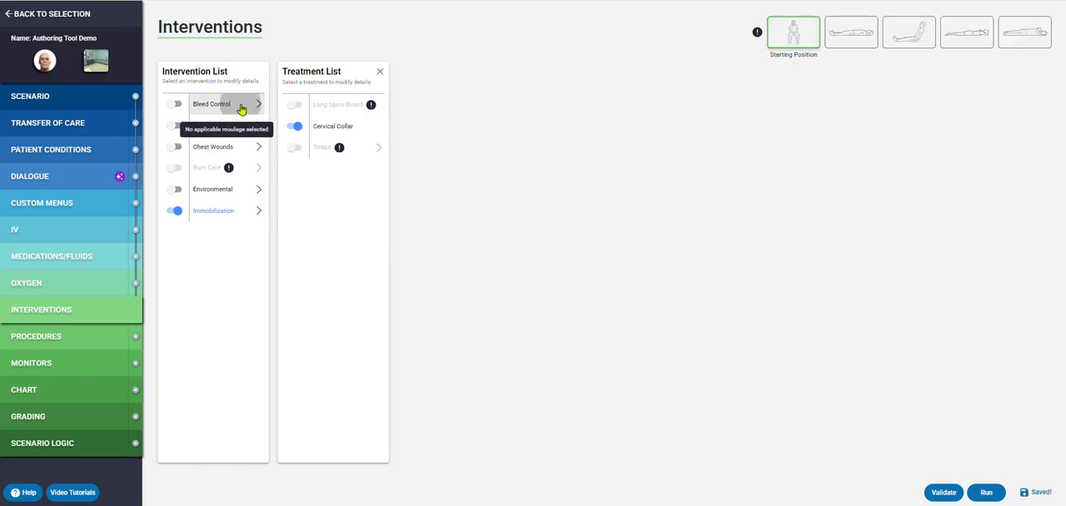
left_click(240, 105)
left_click(297, 106)
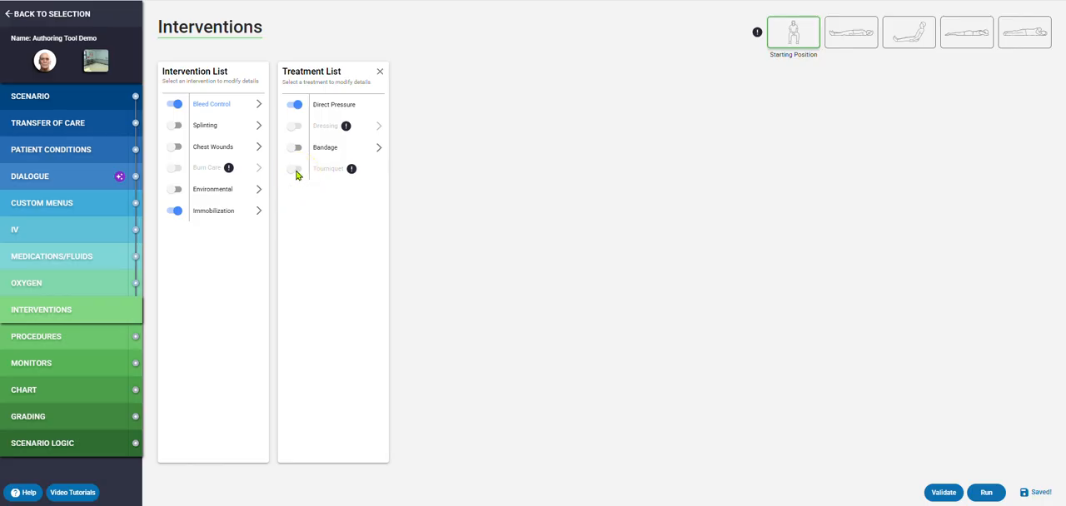
- In the scenario's procedures, turn on Compressions and PPE, and allow Gloves as protective equipment
left_click(37, 337)
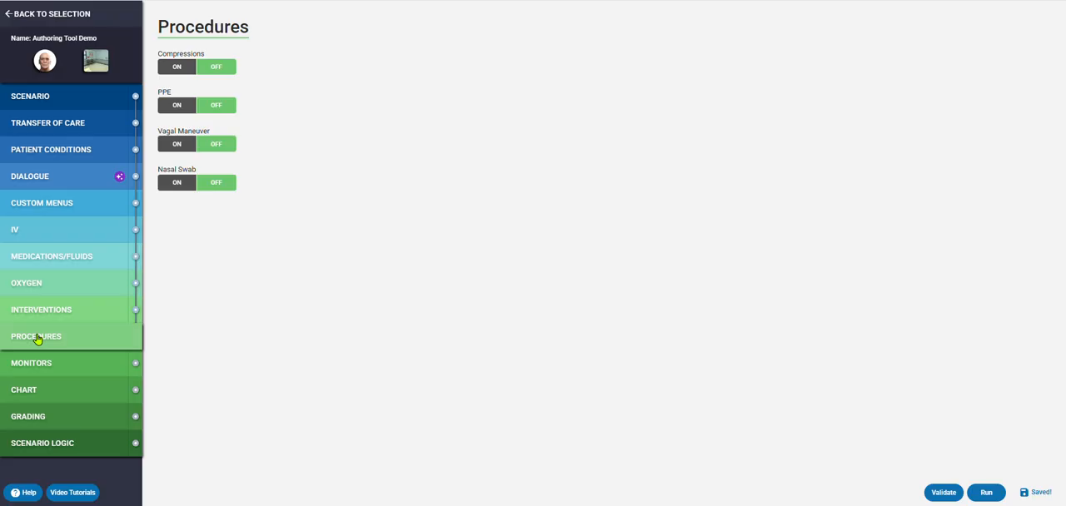
left_click(178, 67)
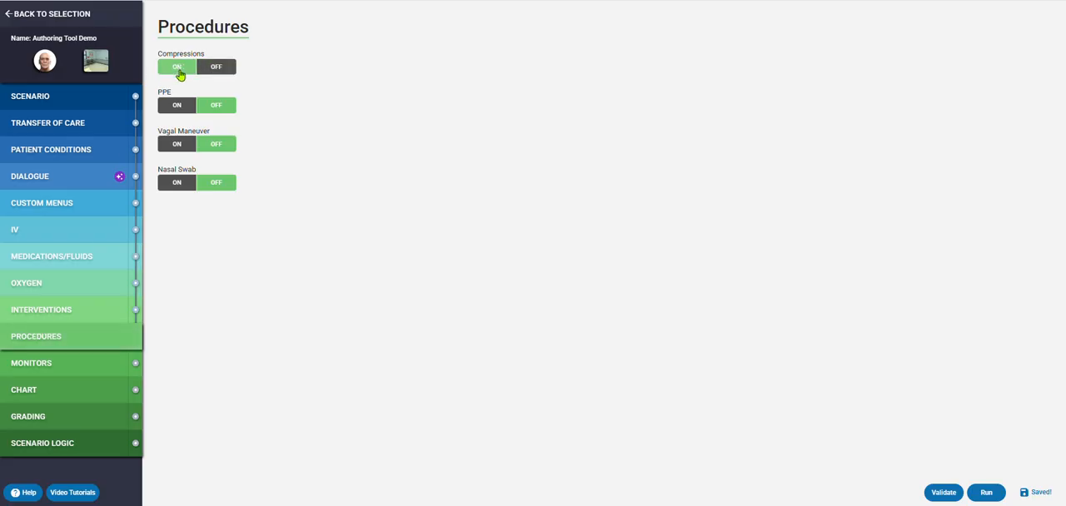
left_click(177, 105)
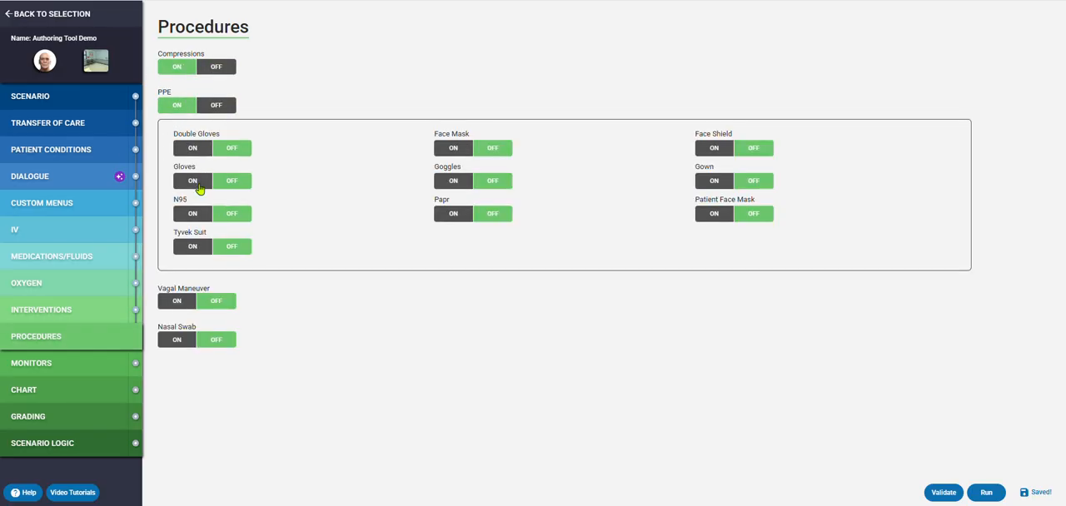
left_click(200, 183)
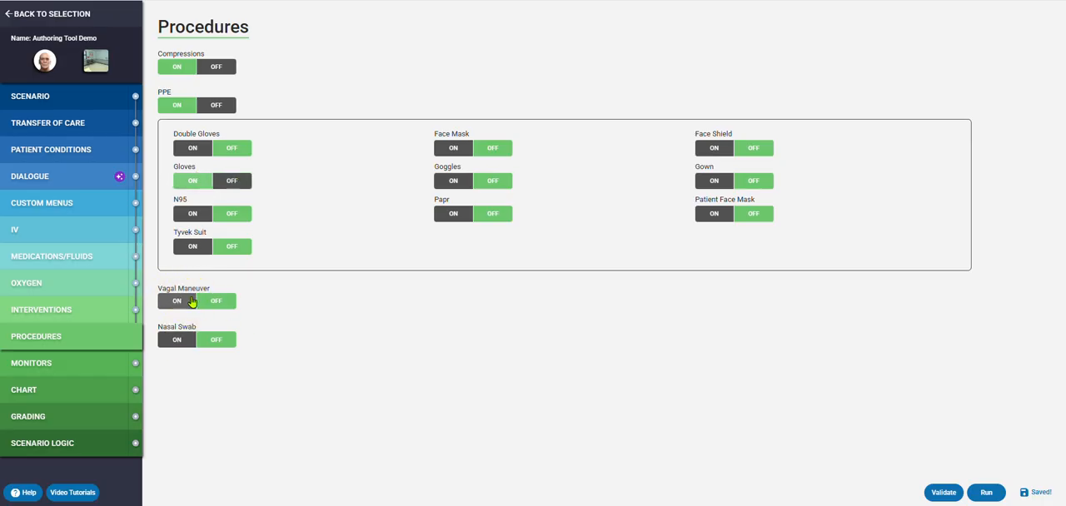
- In the scenario's monitor options, turn on Lead Select and allow leads II, III, Pads and 12 Leads
left_click(53, 363)
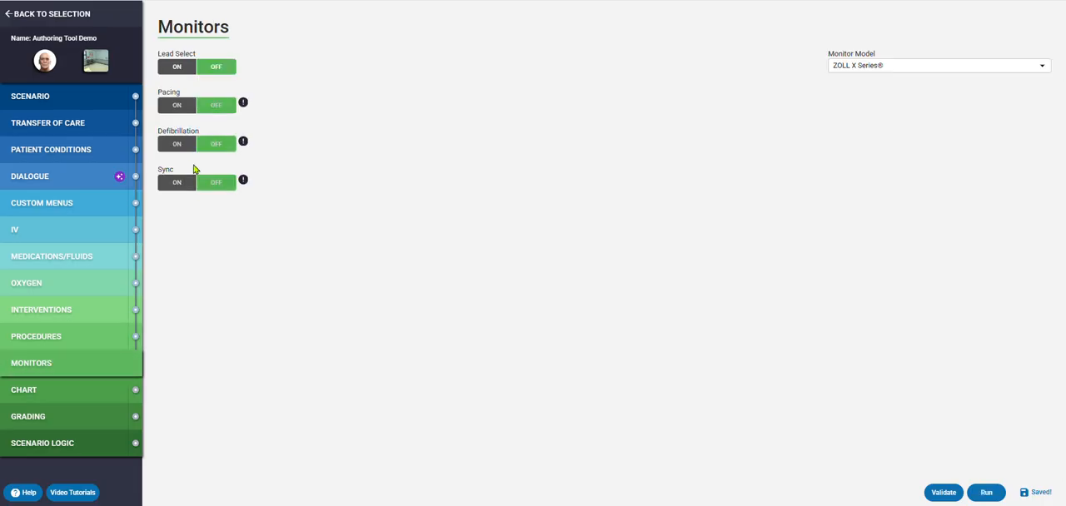
left_click(172, 72)
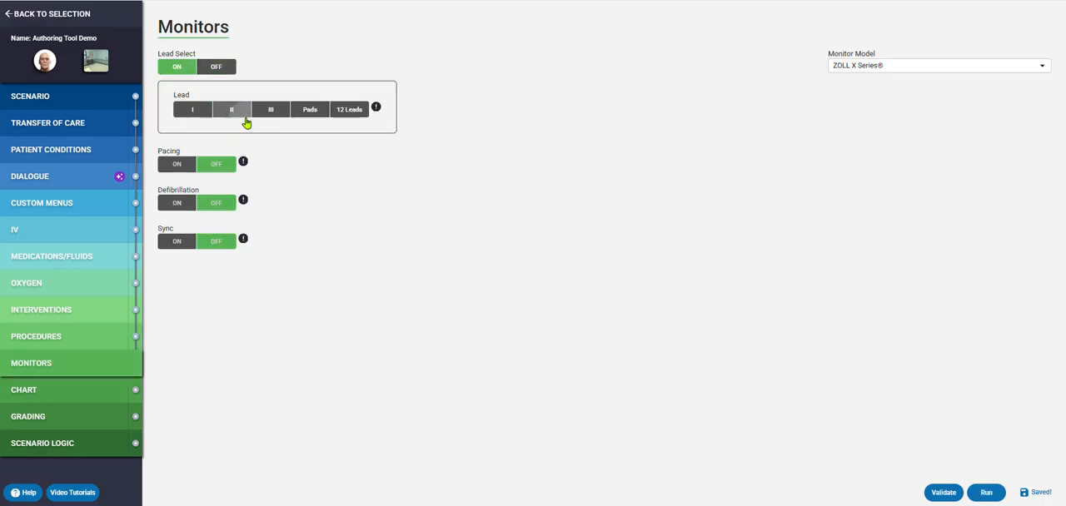
left_click(242, 116)
left_click(276, 114)
left_click(311, 113)
left_click(349, 111)
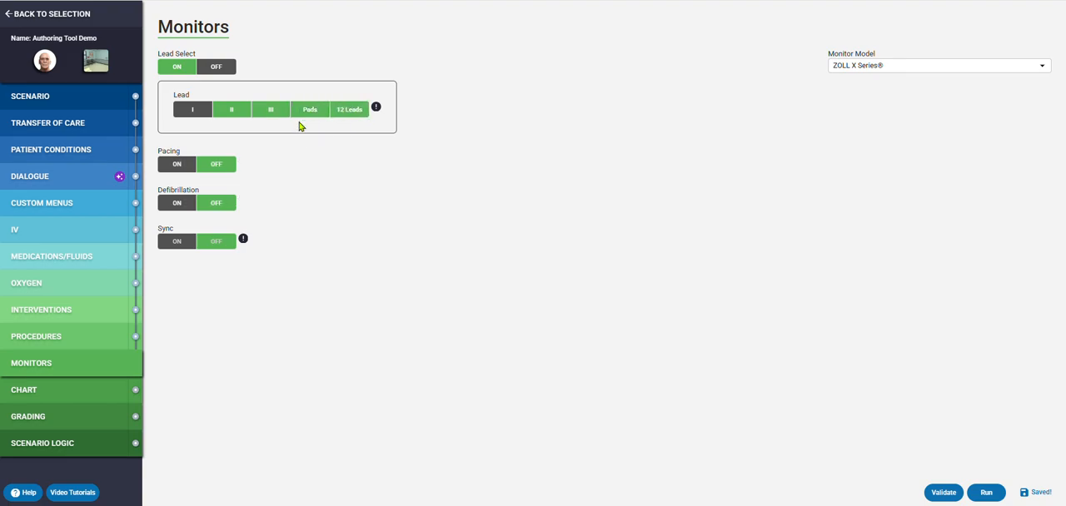
- Turn on Pacing, Defibrillation and Sync for the monitor and set its model to Physio-Control LIFEPAK 15
left_click(177, 165)
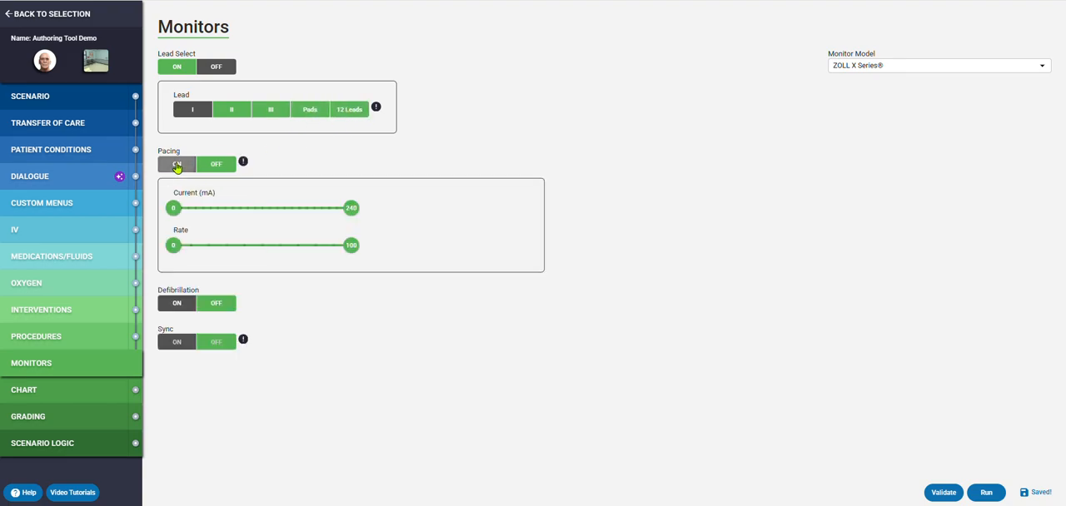
left_click(172, 303)
left_click(175, 407)
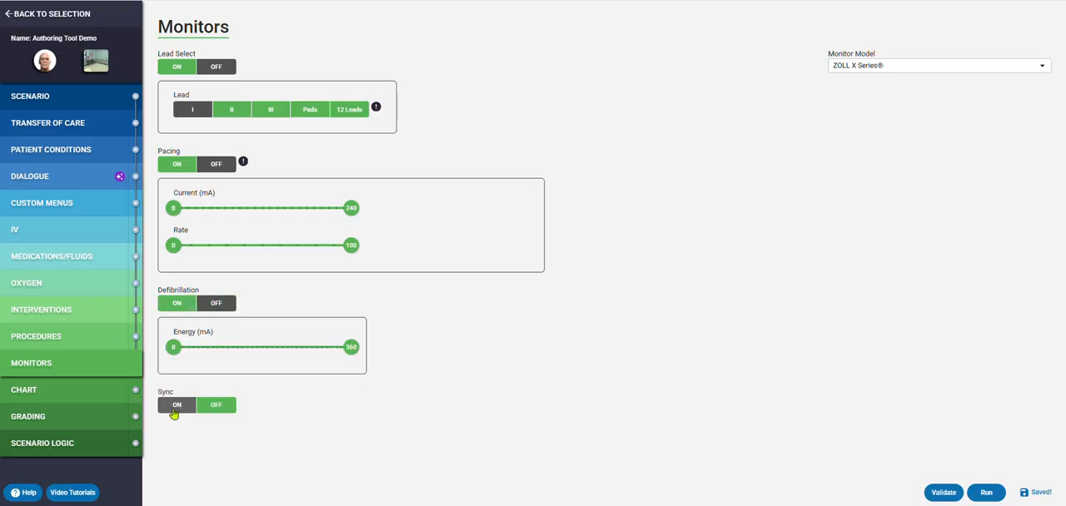
left_click(854, 69)
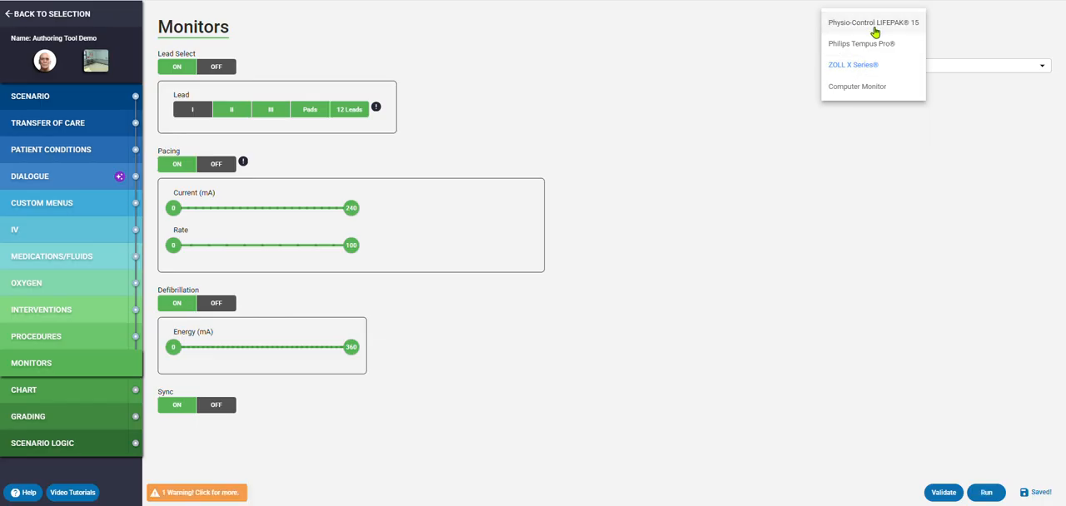
left_click(875, 31)
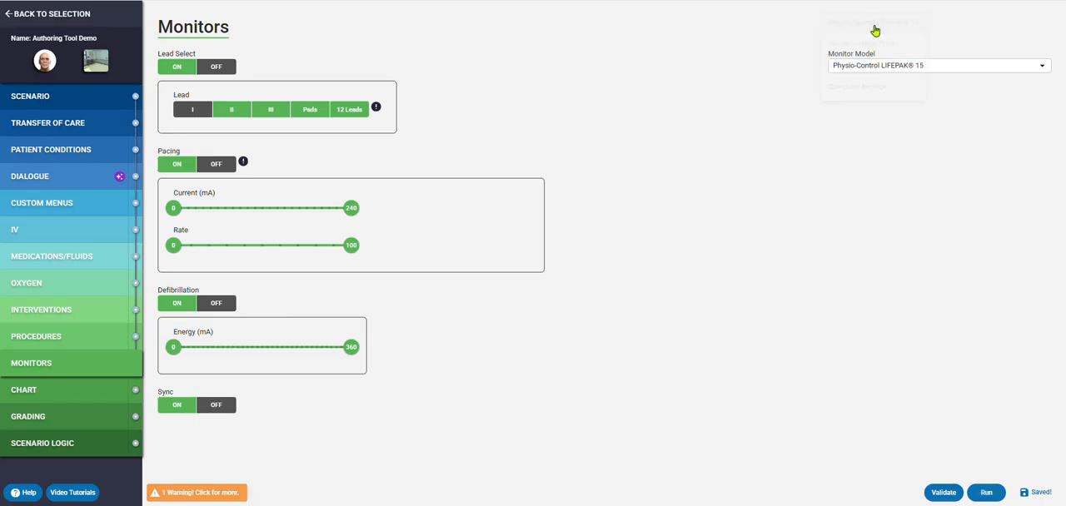
- Upload the Rhythm image to the 12 Leads category of the patient's chart
left_click(47, 396)
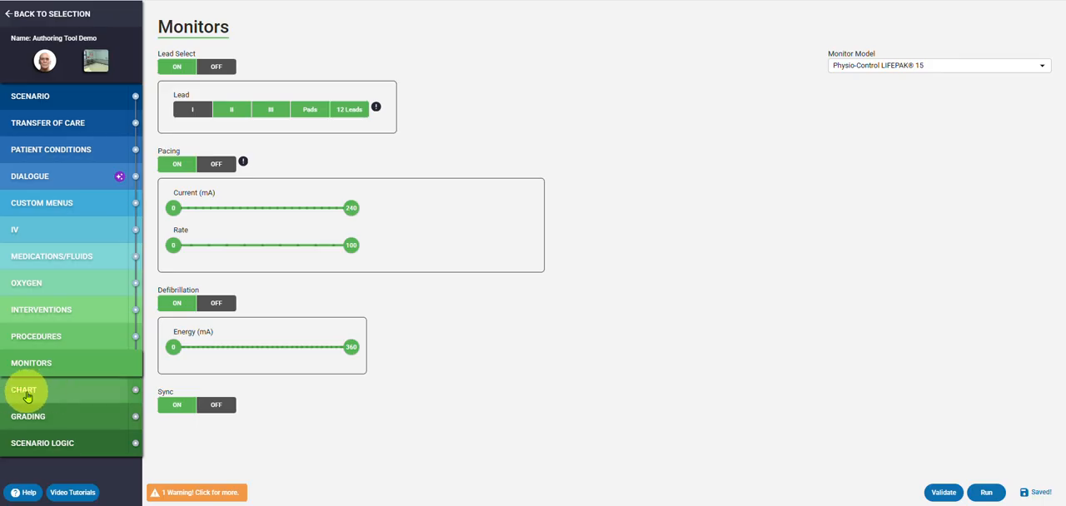
left_click(28, 397)
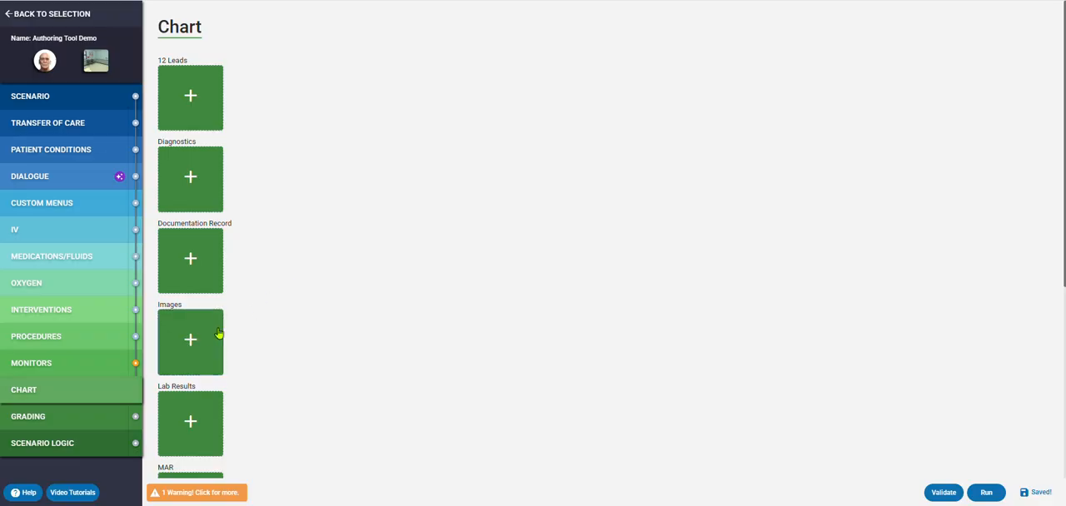
left_click(191, 96)
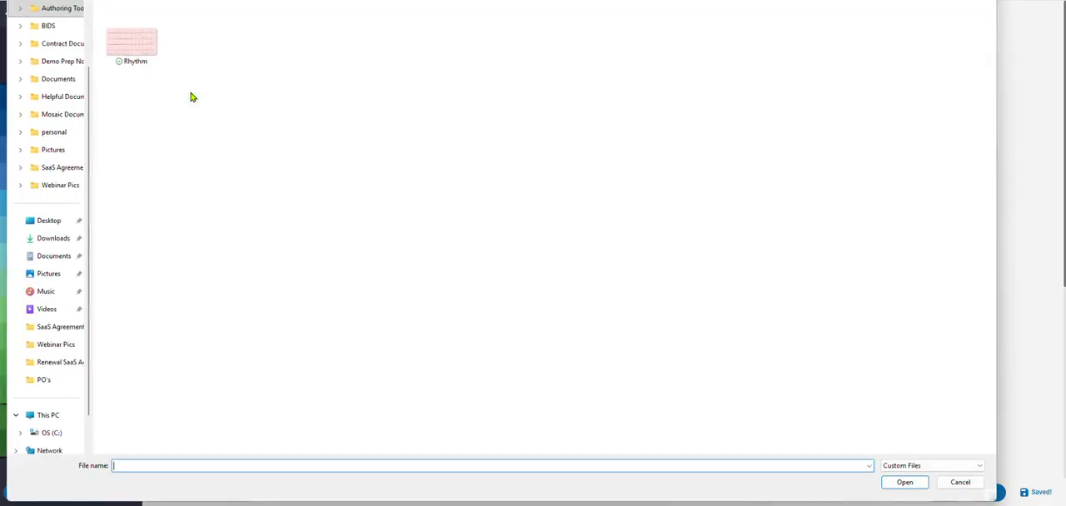
double_click(142, 44)
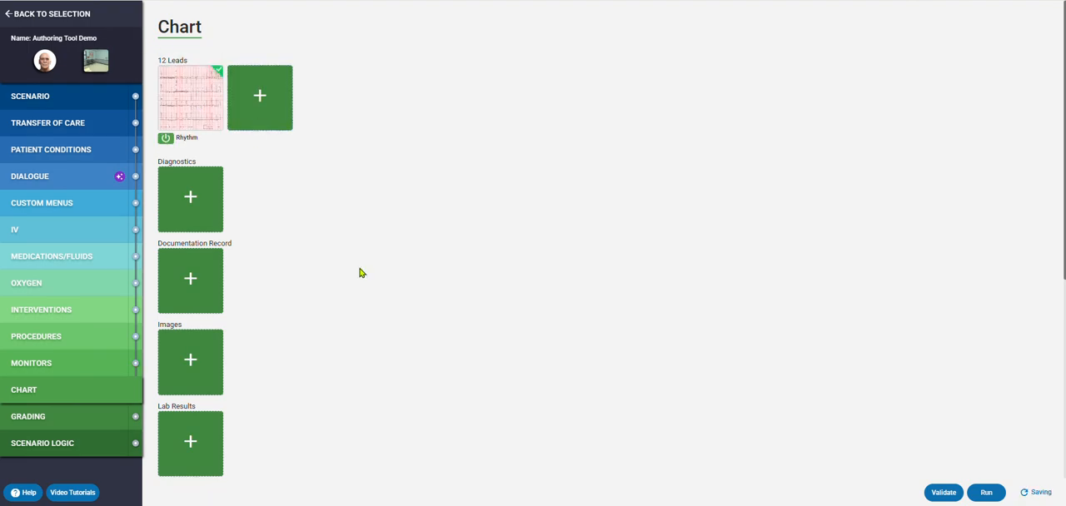
- Look through the remaining chart upload categories, from Diagnostics down to Trending Graph
scroll(374, 236, "down", 2)
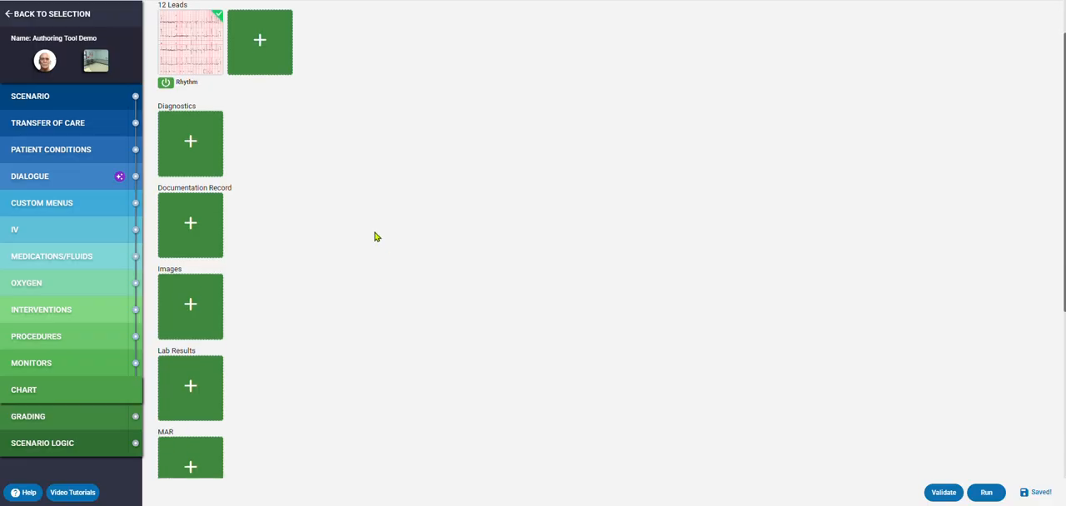
scroll(309, 155, "down", 2)
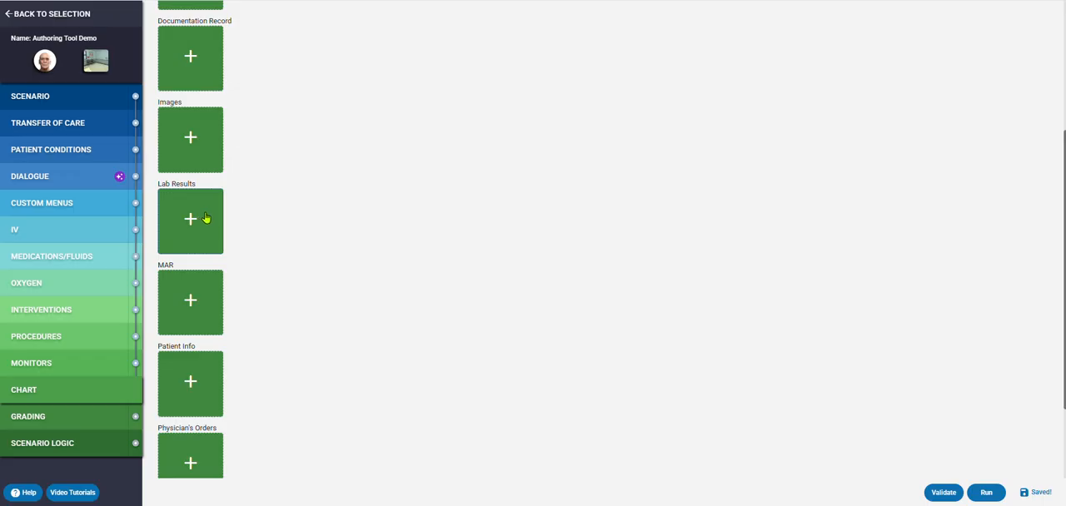
scroll(364, 197, "down", 2)
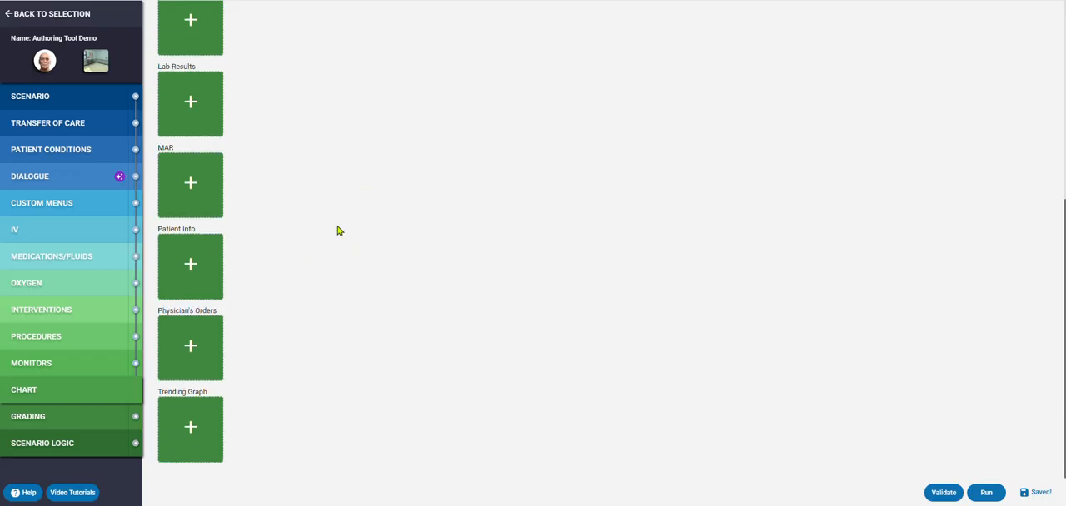
scroll(486, 375, "up", 2)
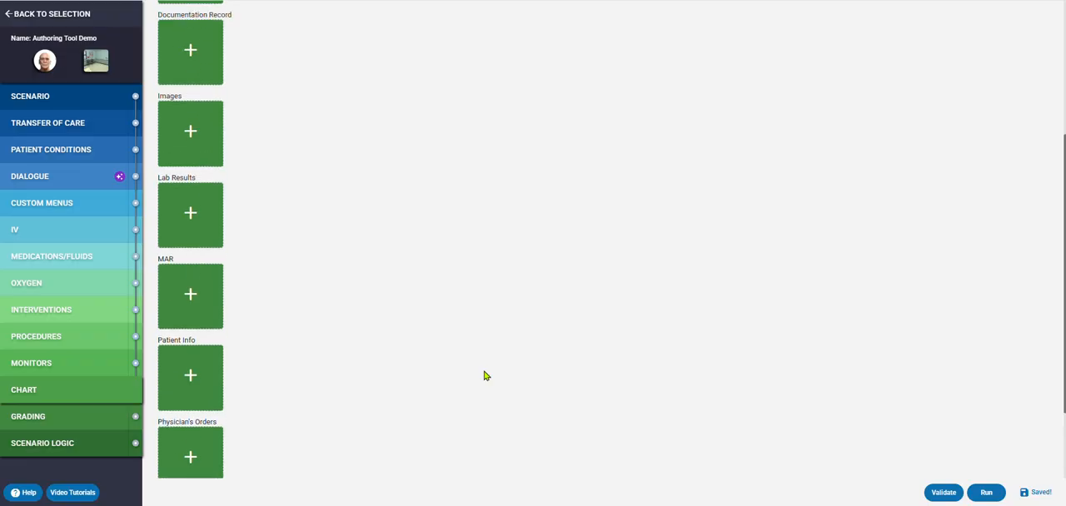
scroll(475, 369, "down", 1)
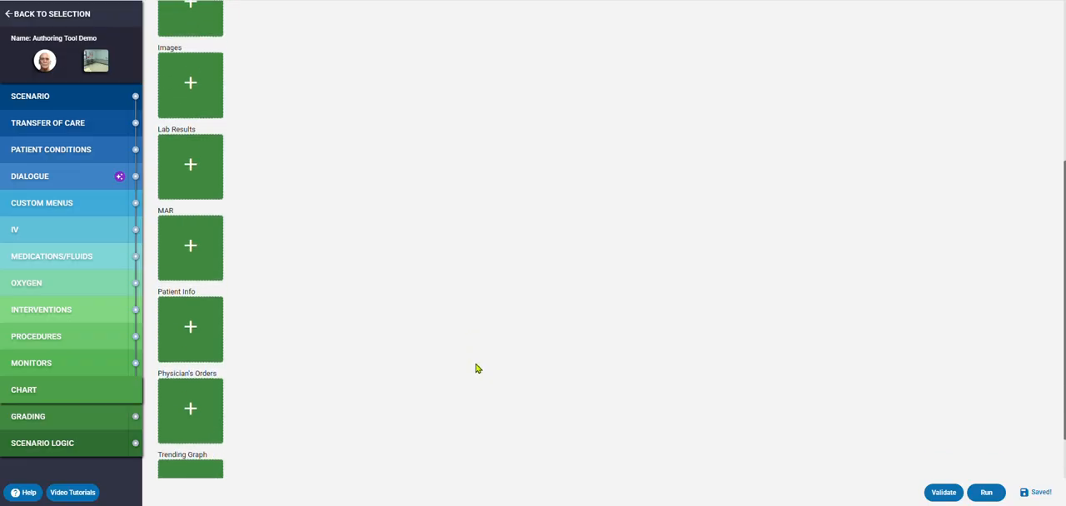
scroll(435, 369, "up", 5)
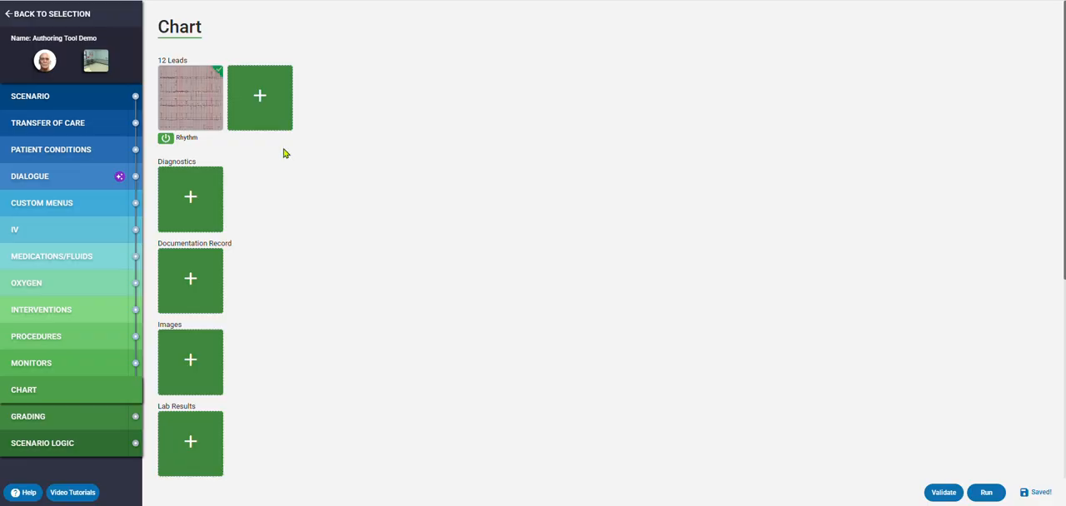
- Turn on AI Dialogue Assessment in the grading rubric, insert a predefined standard prompt and review its text
left_click(34, 425)
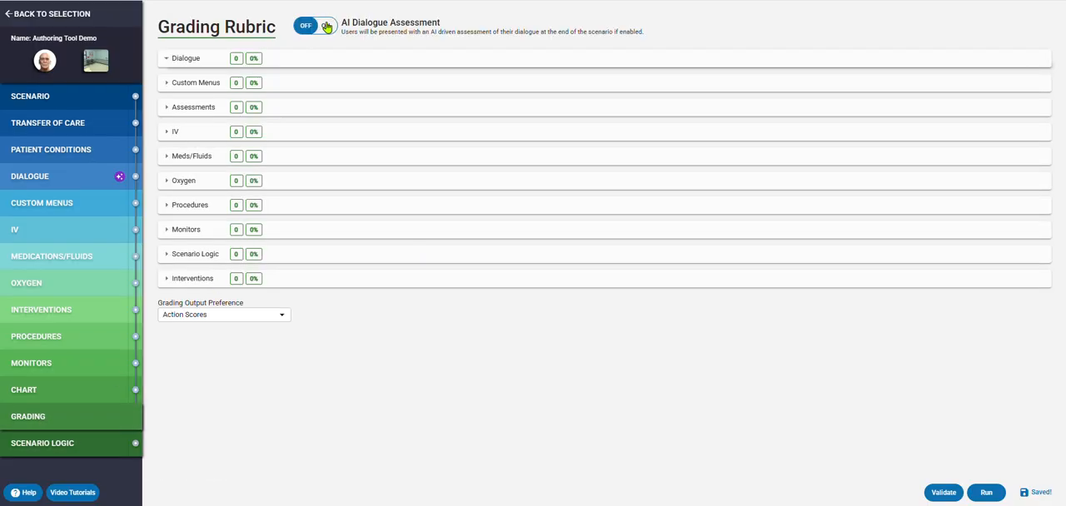
left_click(327, 27)
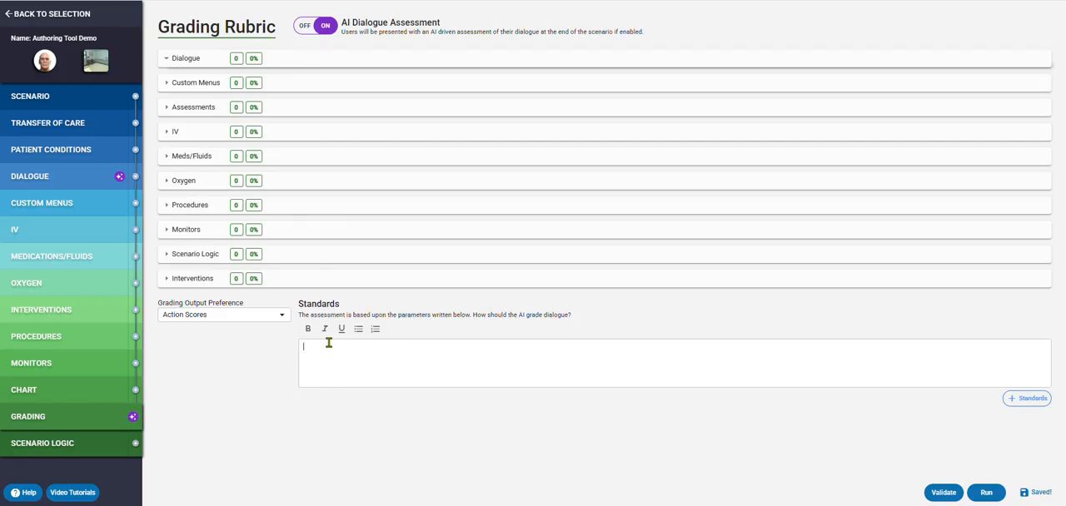
left_click(1027, 404)
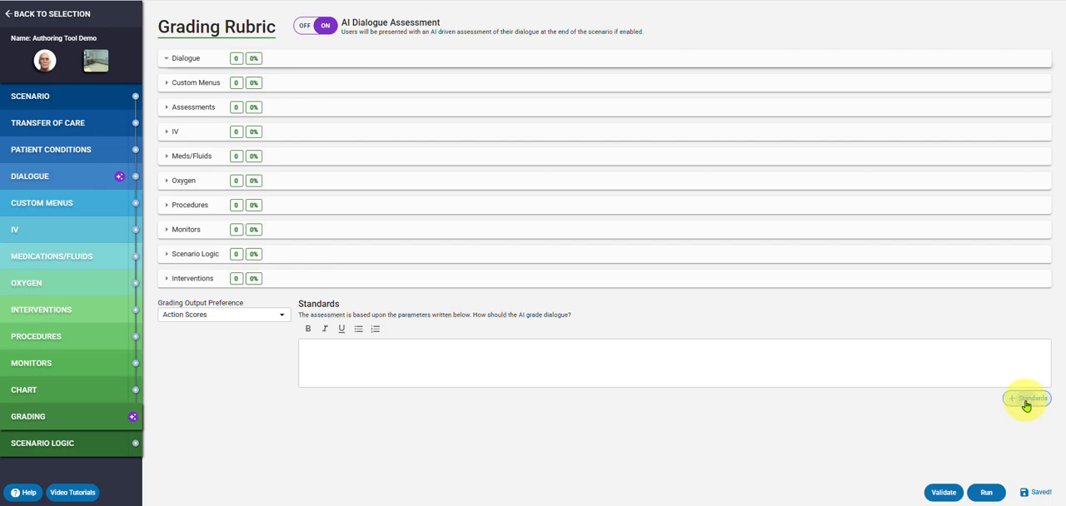
left_click(416, 212)
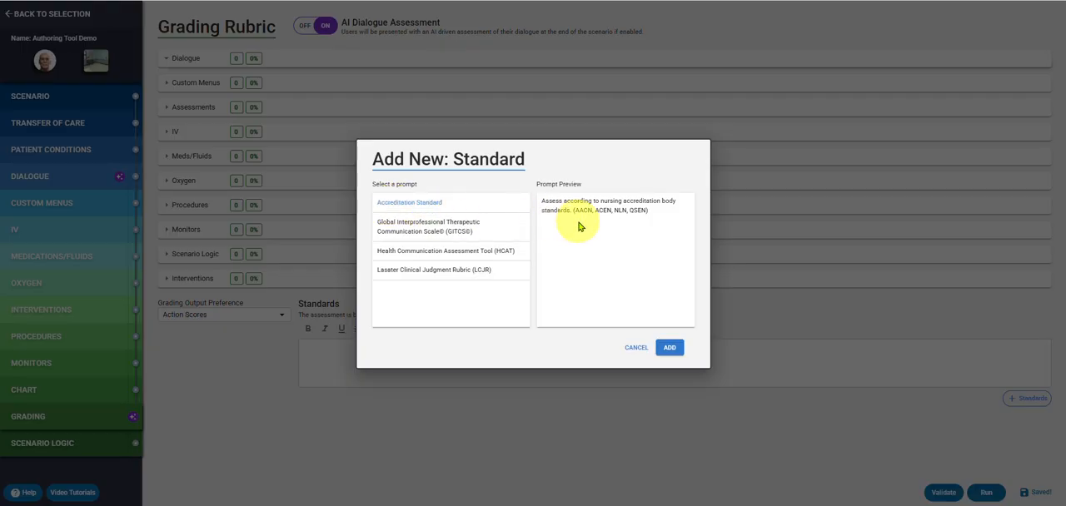
left_click(670, 347)
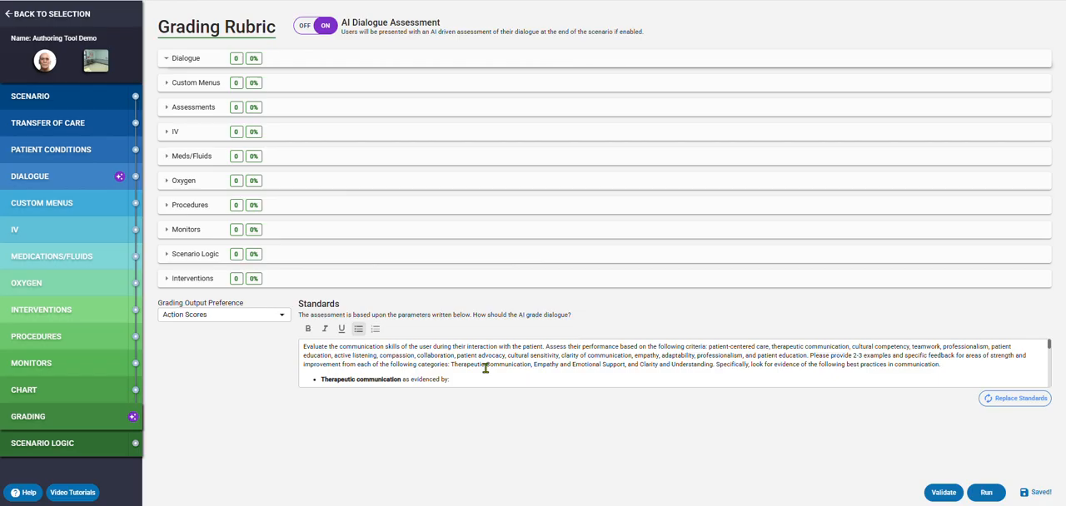
scroll(483, 371, "down", 2)
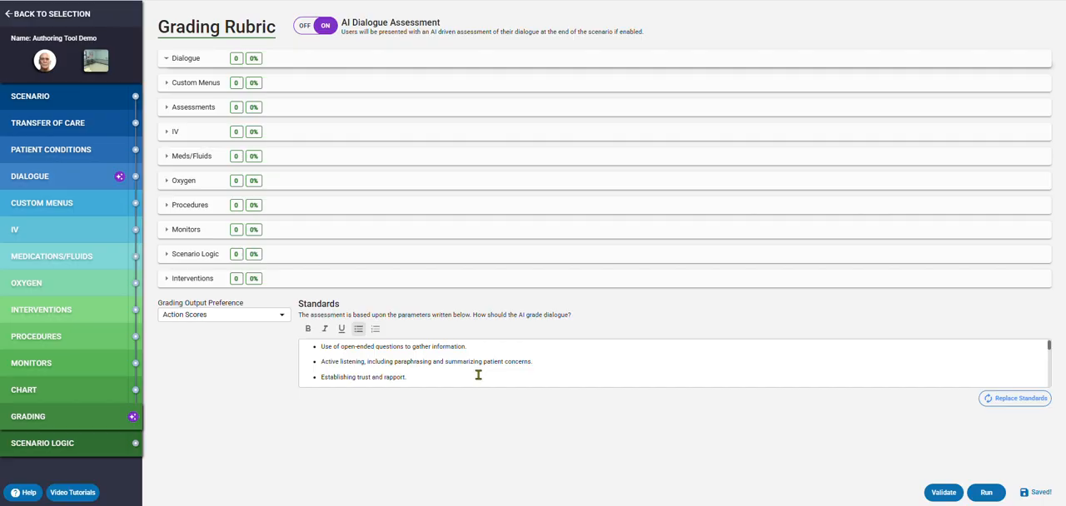
scroll(478, 375, "up", 2)
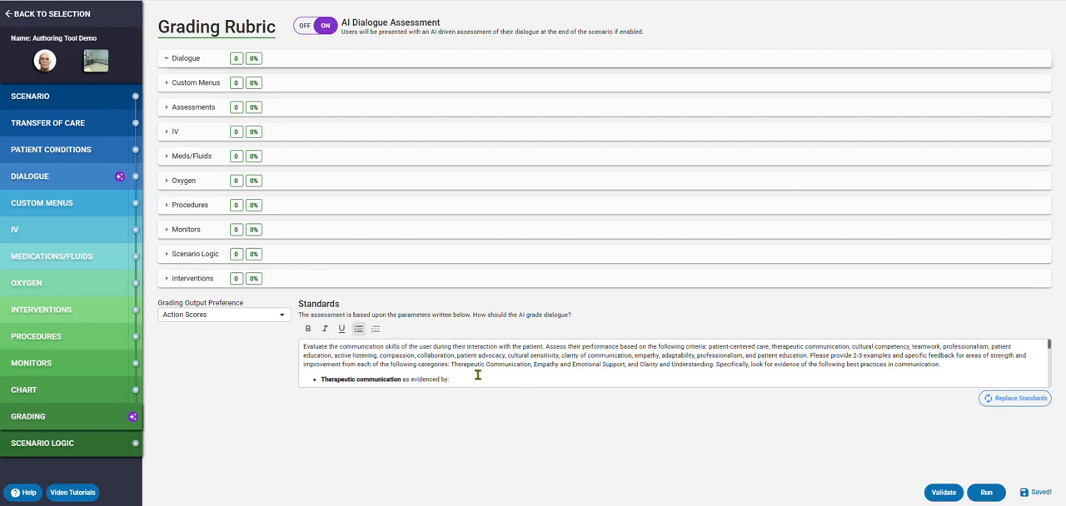
- In the grading rubric's Oxygen section, set the effect rating of Nasal Cannula to Need
left_click(172, 164)
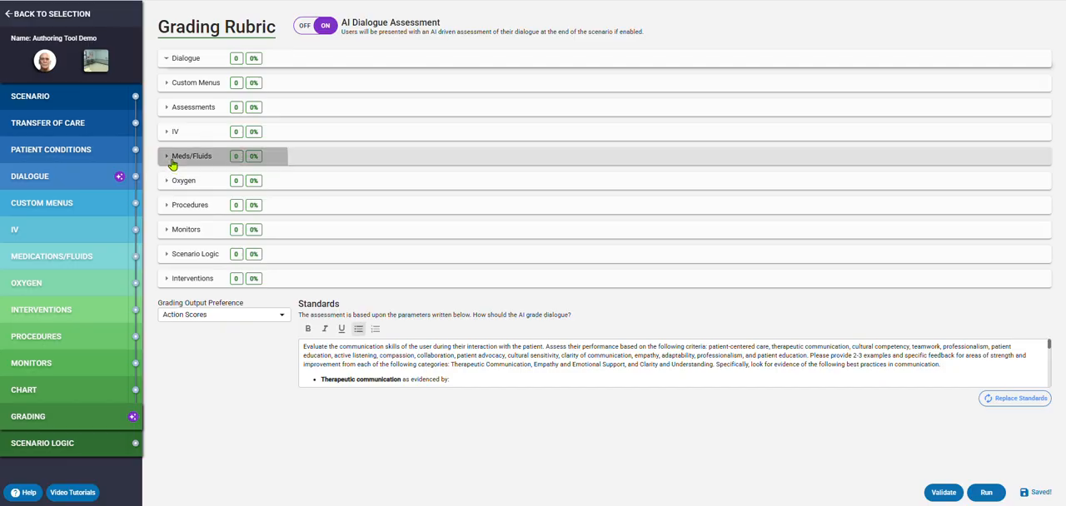
left_click(168, 163)
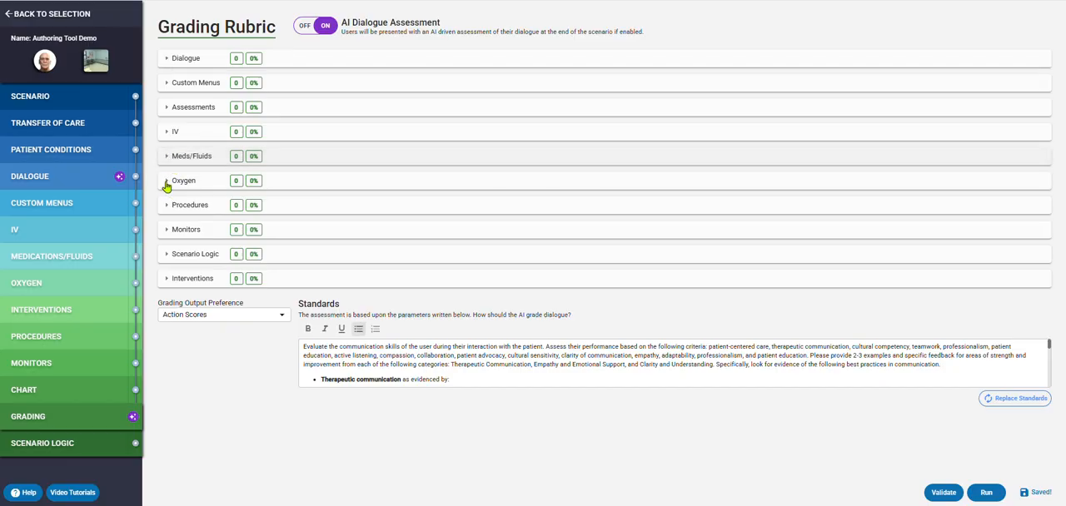
left_click(166, 184)
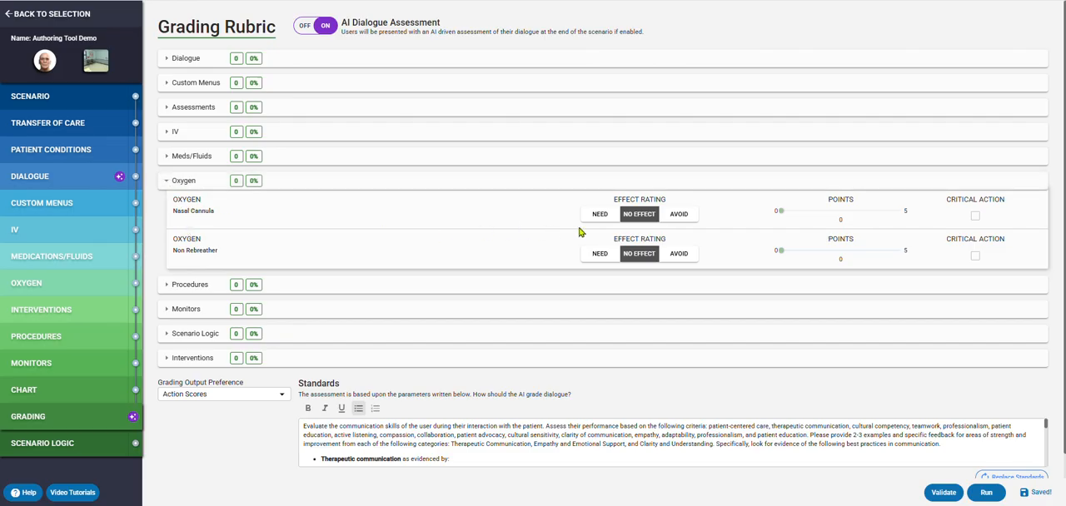
left_click(599, 214)
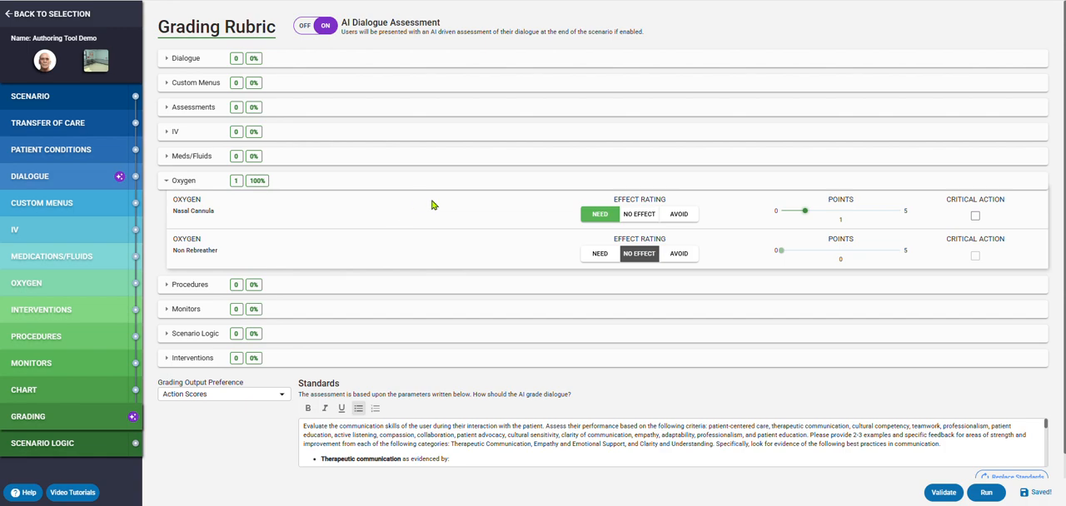
- In the scenario logic, set the action node to trigger when oxygen is administered by the Nasal Cannula route
left_click(58, 450)
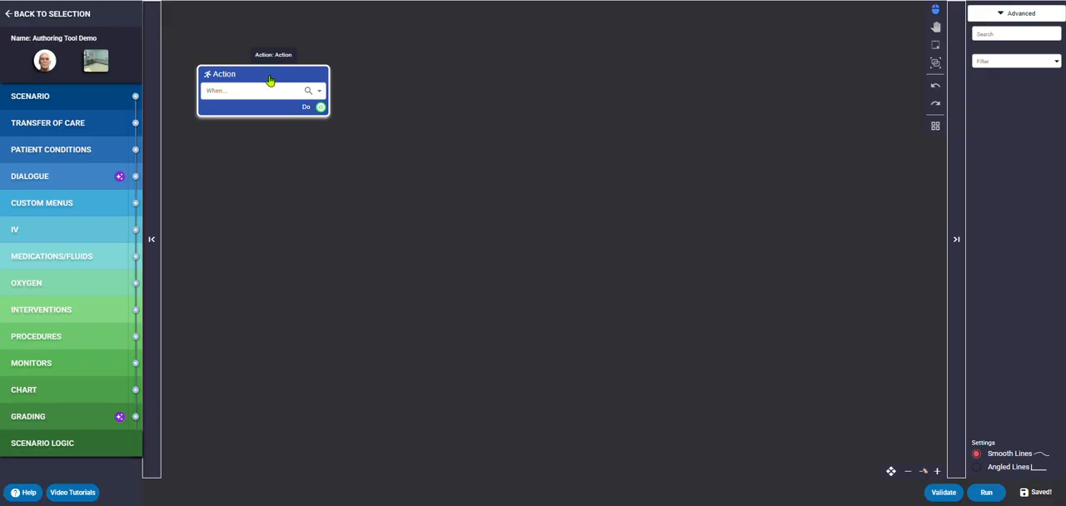
left_click(219, 90)
left_click(319, 91)
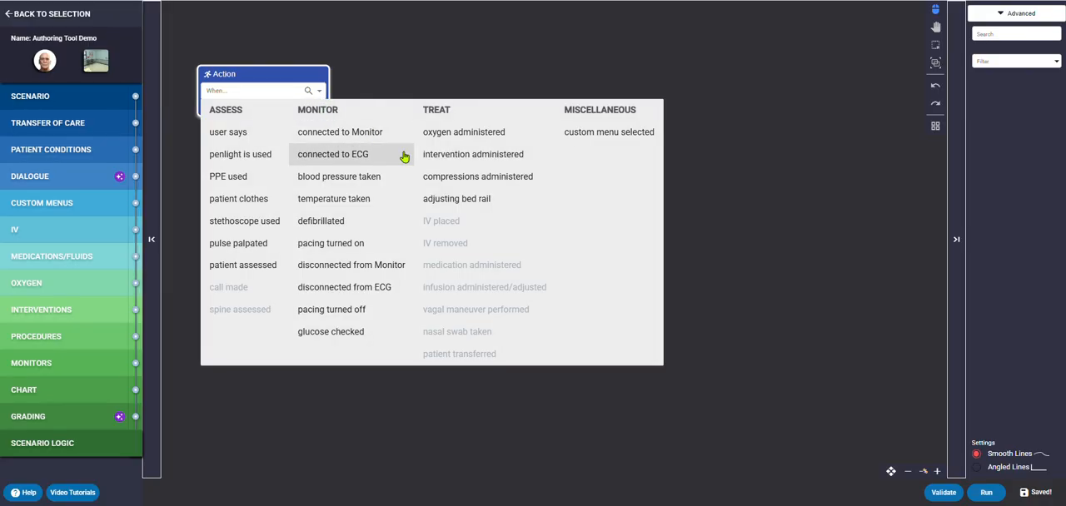
left_click(457, 133)
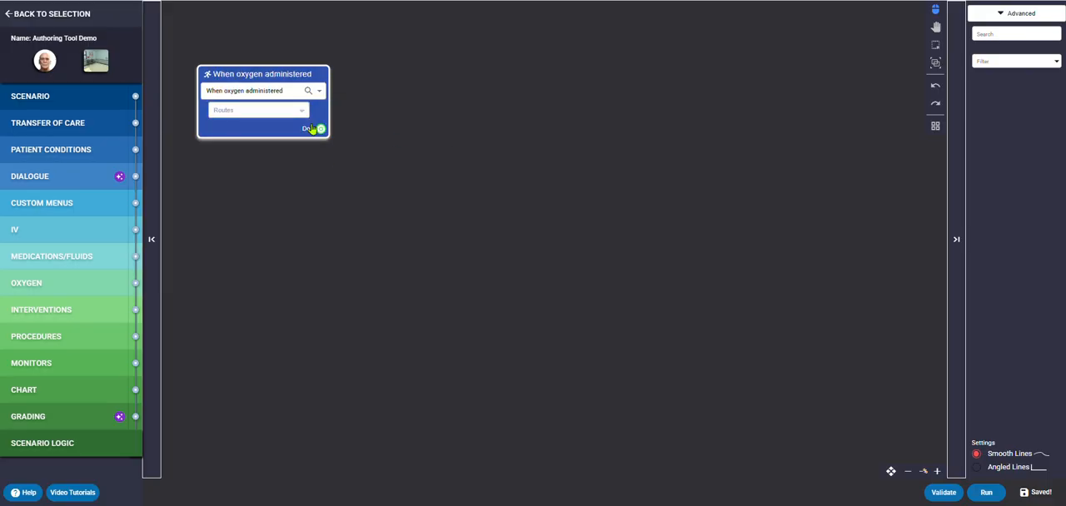
left_click(291, 117)
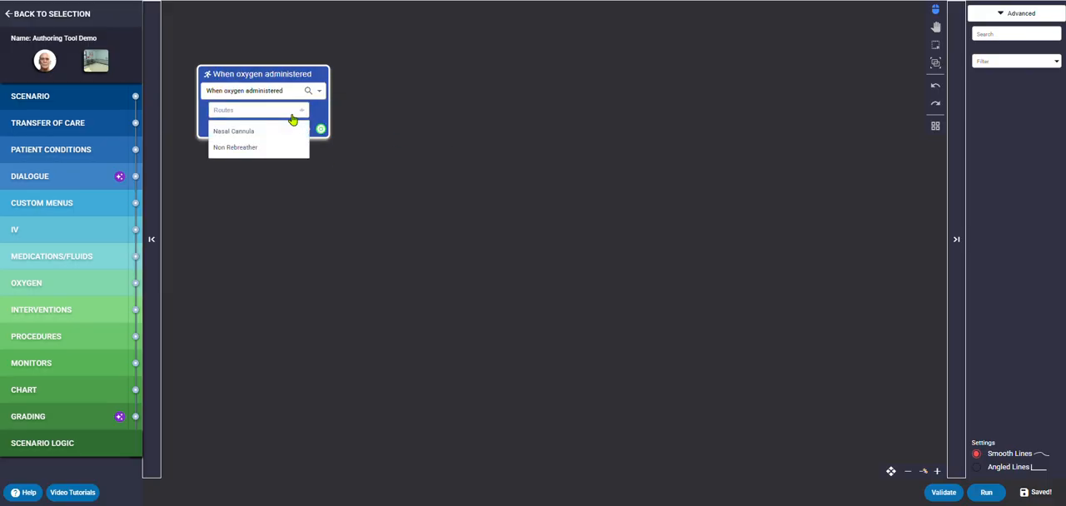
left_click(234, 133)
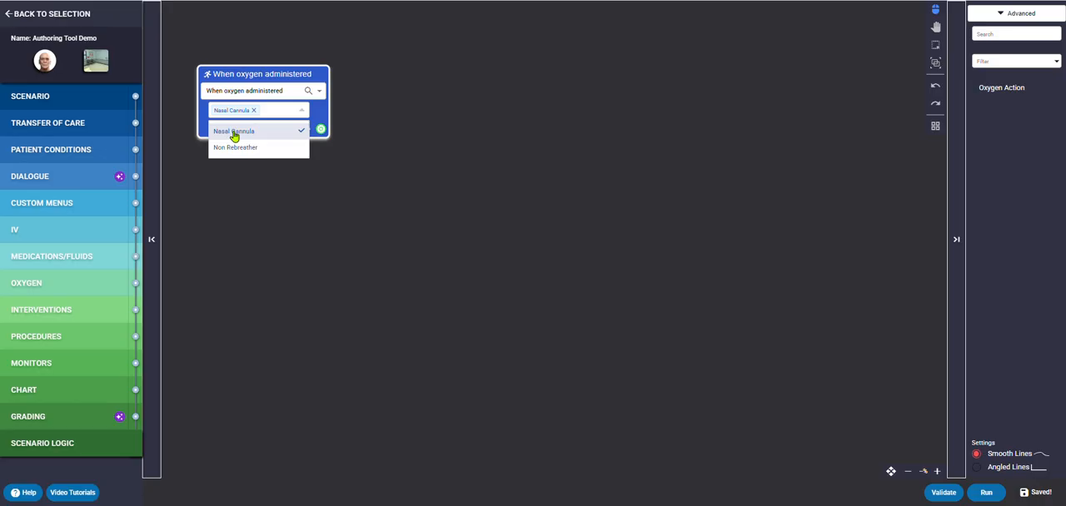
- Add an effect node that changes the SPO2 vital by 4 over 60 seconds
right_click(518, 90)
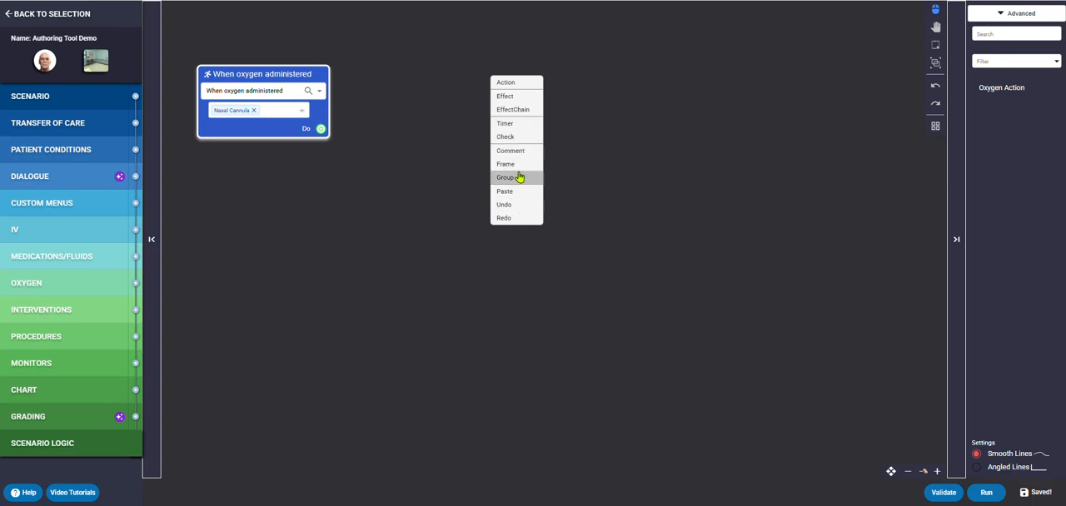
left_click(510, 100)
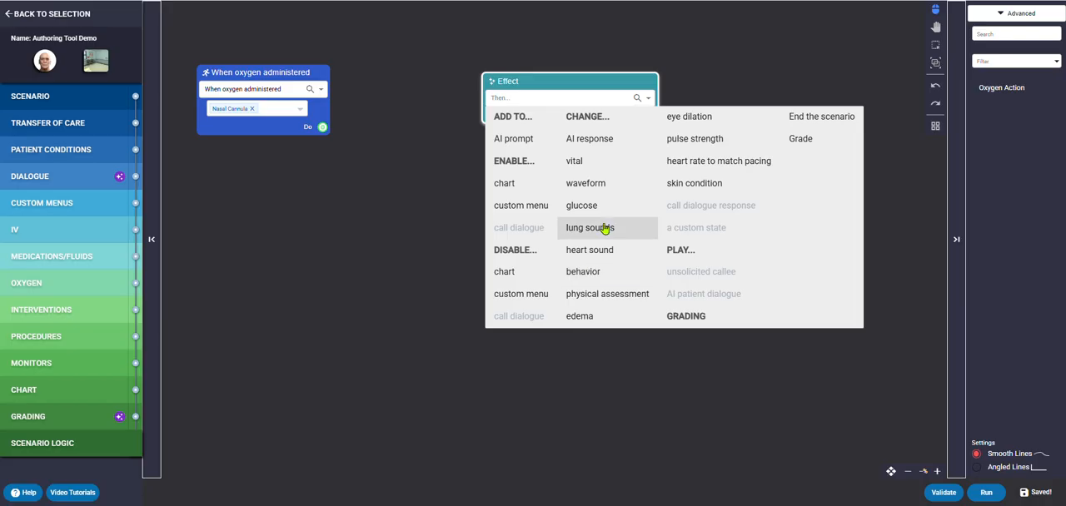
left_click(575, 160)
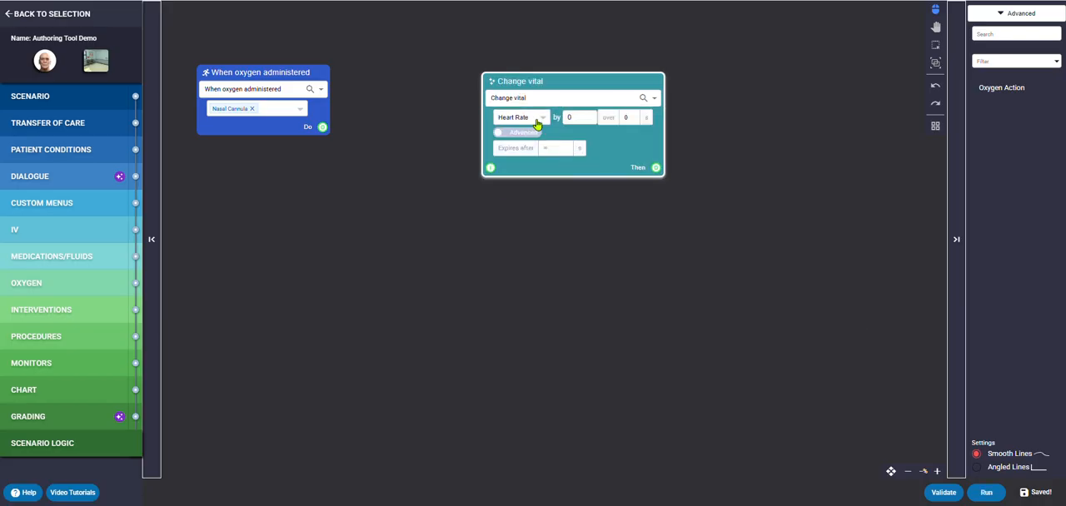
left_click(534, 121)
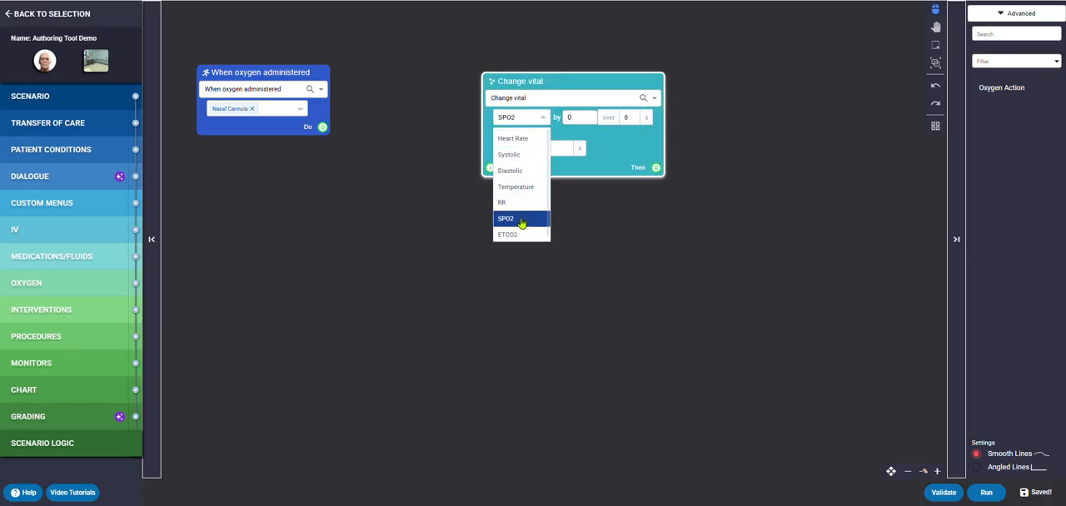
left_click(521, 220)
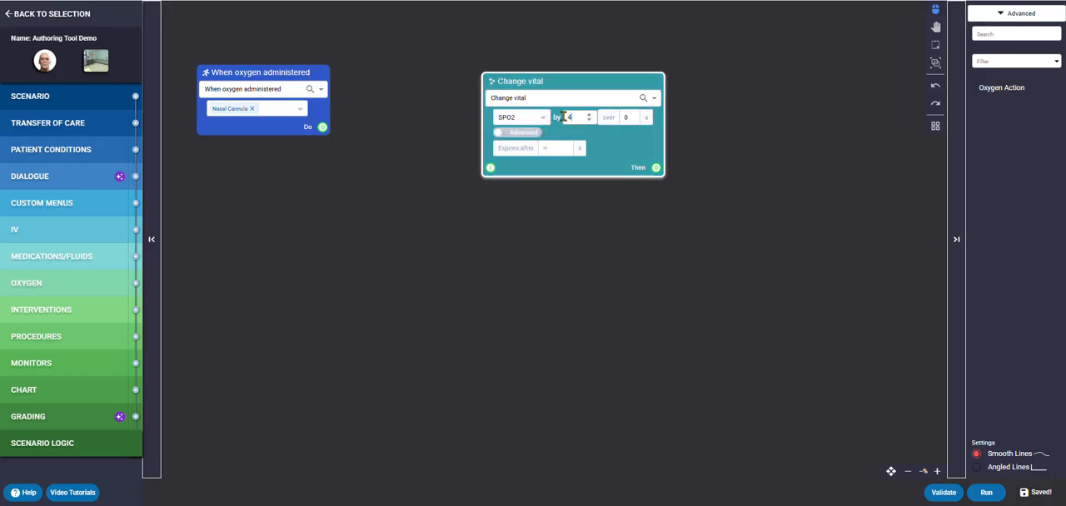
double_click(619, 119)
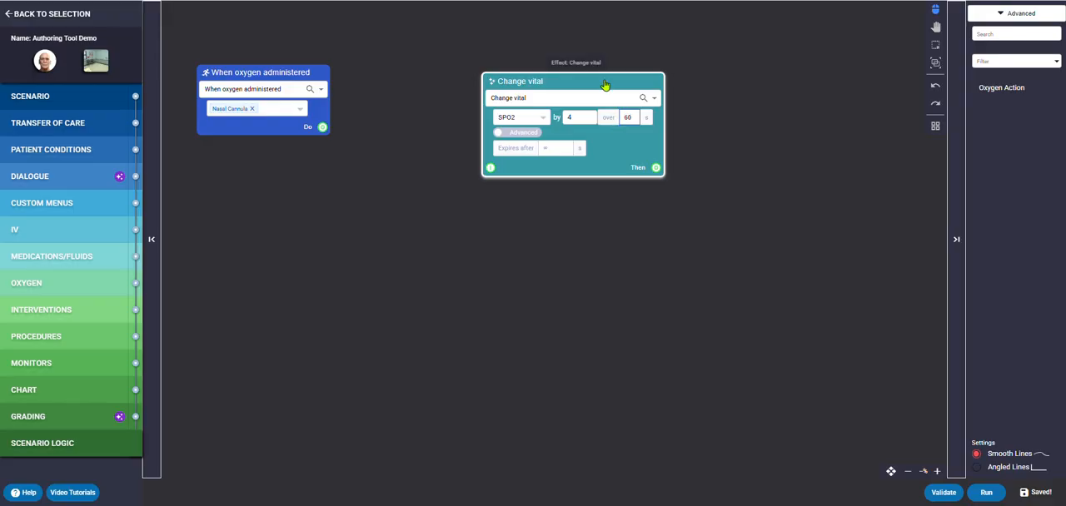
- Connect the oxygen action's Do output to the Change vital effect's input and arrange the effect node beside the action
left_click_drag(605, 83, 627, 61)
left_click_drag(322, 126, 512, 146)
left_click_drag(554, 68, 548, 53)
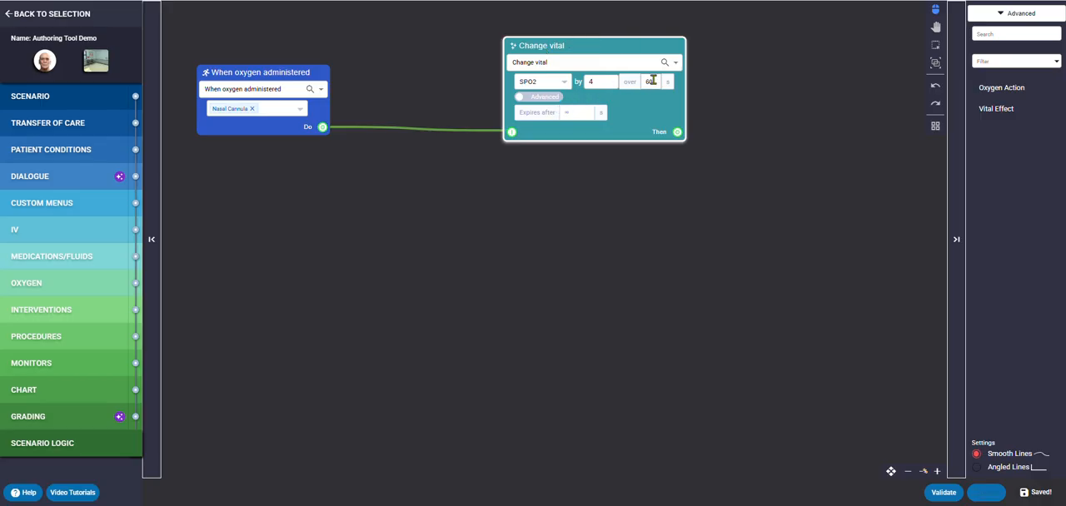
- Add a Timer node to the logic canvas and place it below the oxygen action
right_click(263, 180)
left_click(265, 217)
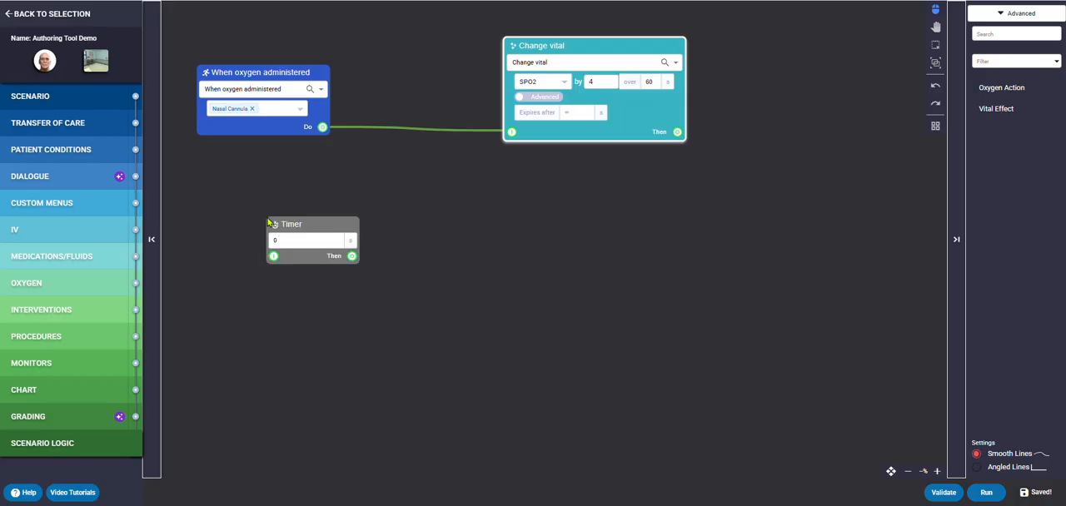
left_click_drag(291, 227, 390, 184)
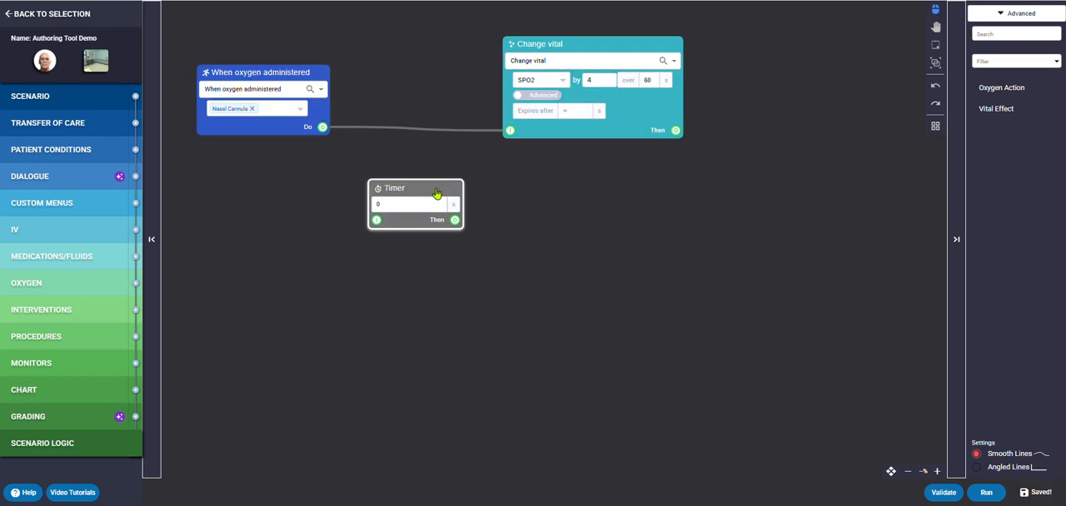
left_click_drag(435, 194, 261, 220)
- Add a Check node beside the timer and try pulling connections from its Yes and No outputs
right_click(421, 218)
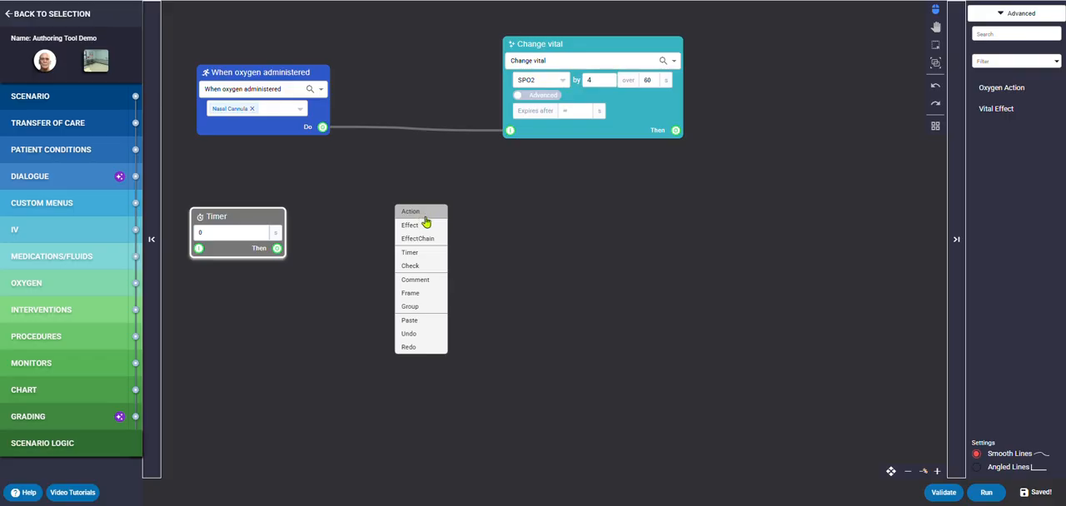
left_click(425, 272)
left_click_drag(512, 278, 470, 236)
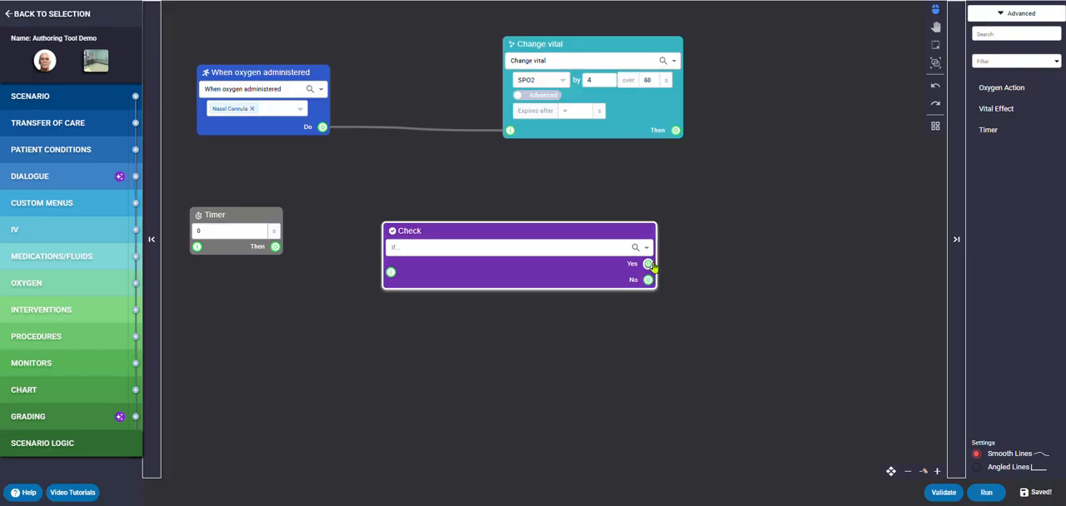
left_click_drag(649, 264, 828, 63)
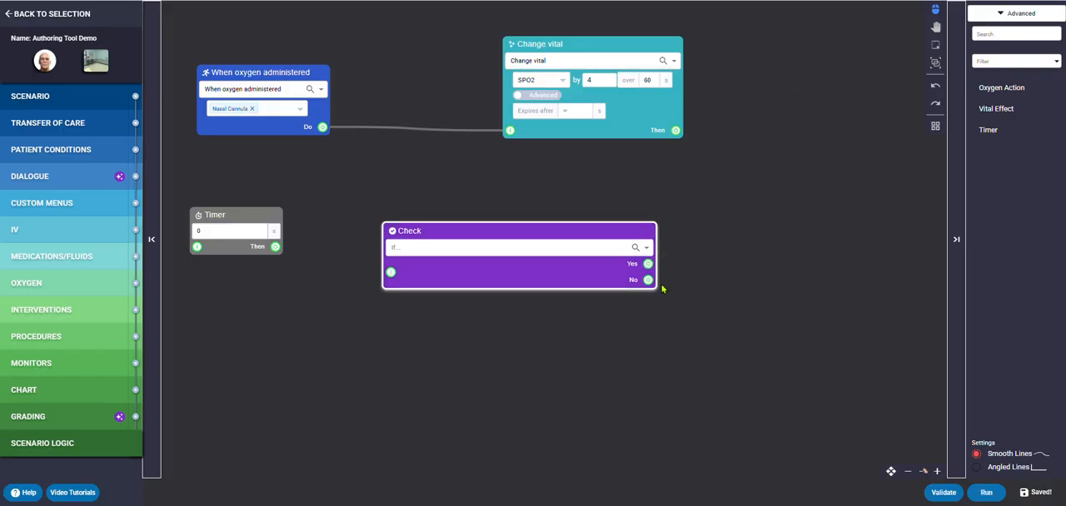
left_click_drag(648, 280, 875, 453)
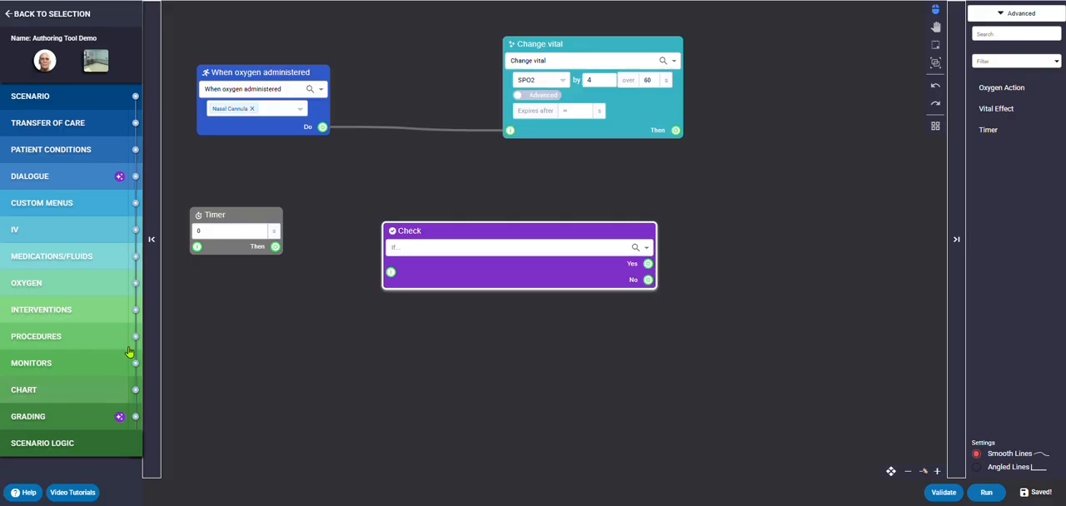
- Run the scenario and view the Leads image from the patient's chart at full size
left_click(983, 494)
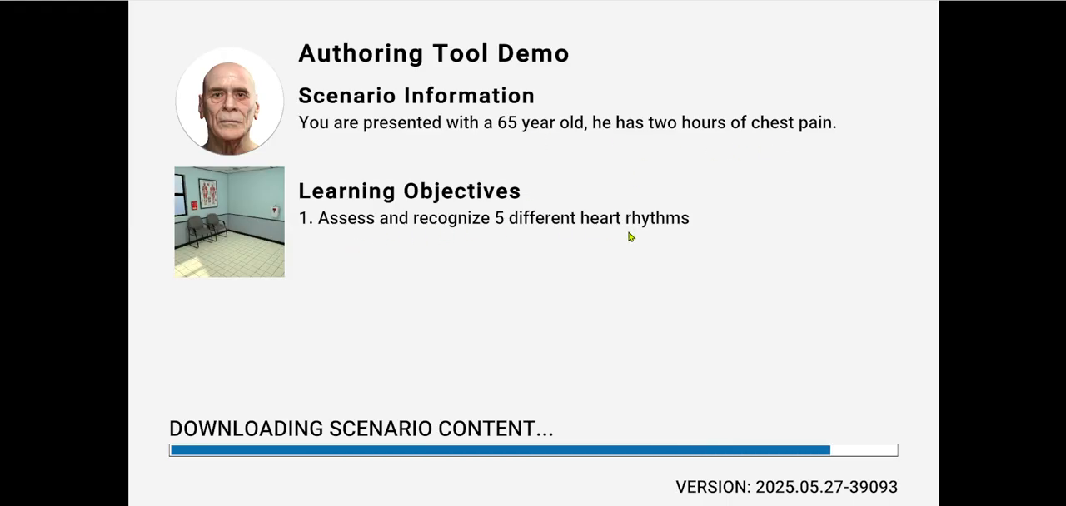
left_click(823, 447)
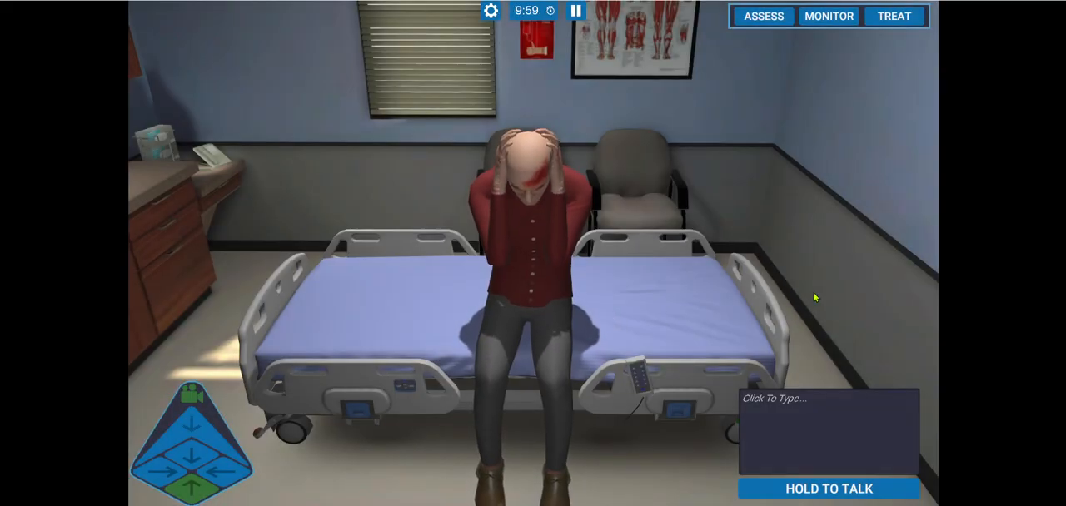
left_click(766, 17)
left_click(778, 70)
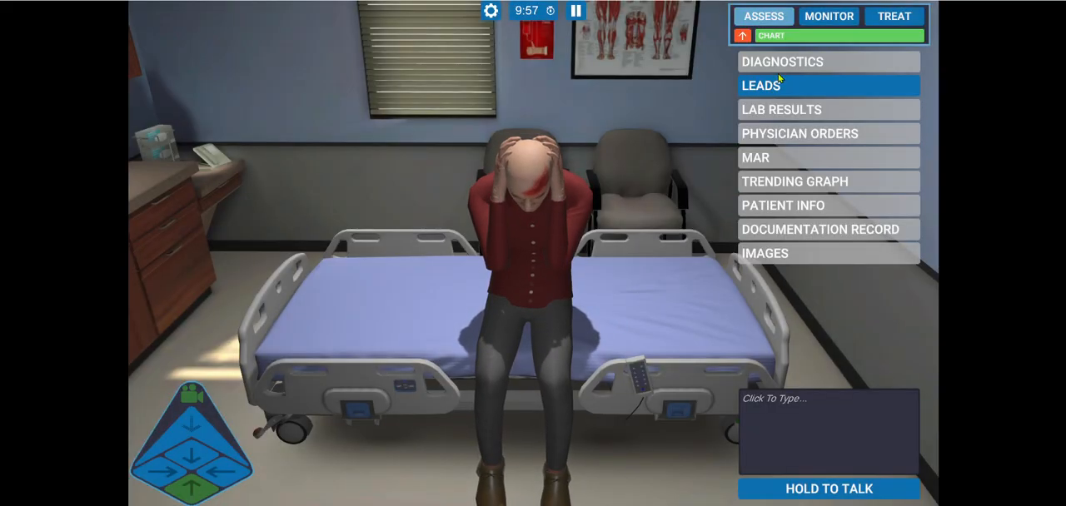
left_click(777, 87)
left_click(774, 125)
left_click(860, 160)
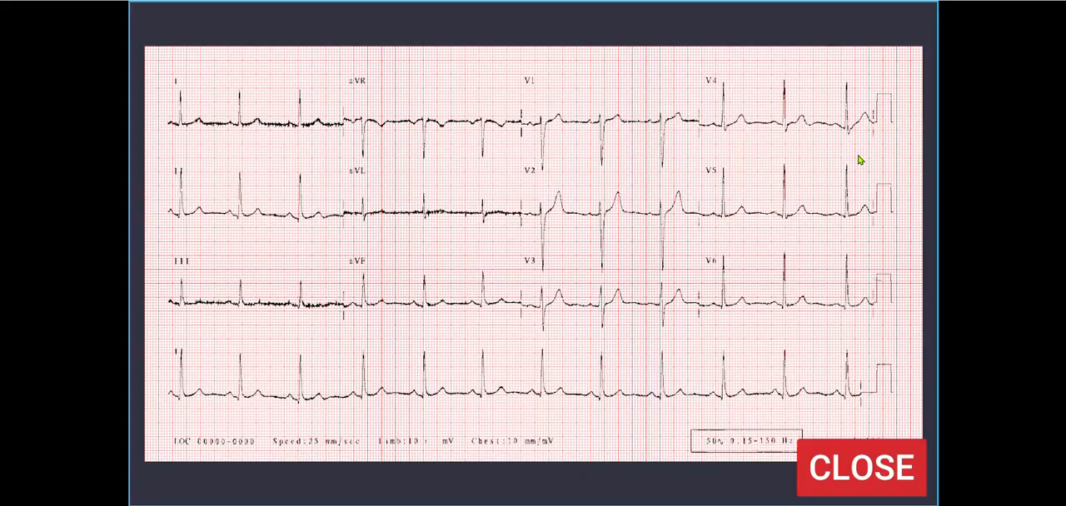
left_click(849, 467)
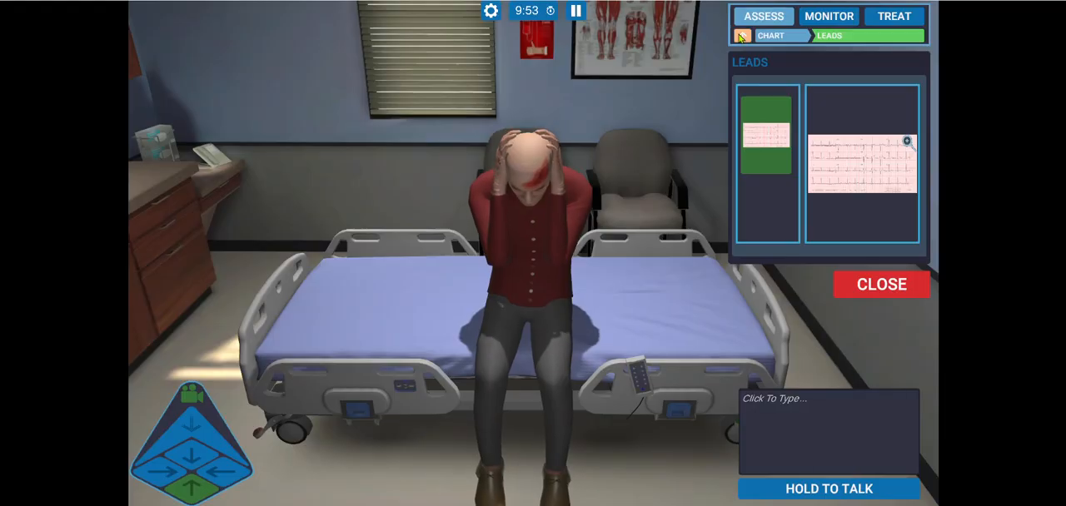
- Ask the patient "where are you from?" in the simulation's dialogue box
left_click(821, 431)
type("wh")
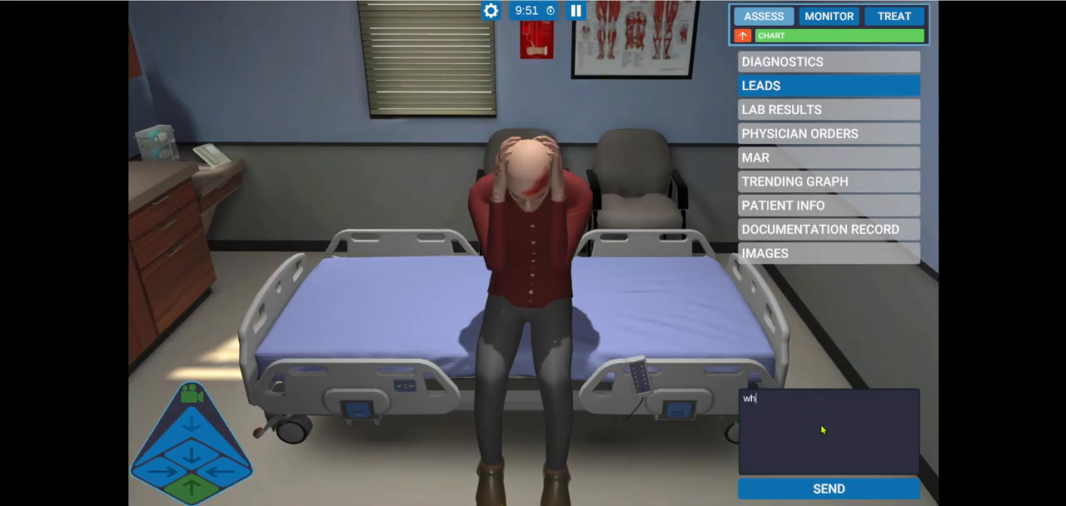
type("ere are you")
key("BackSpace")
key("BackSpace")
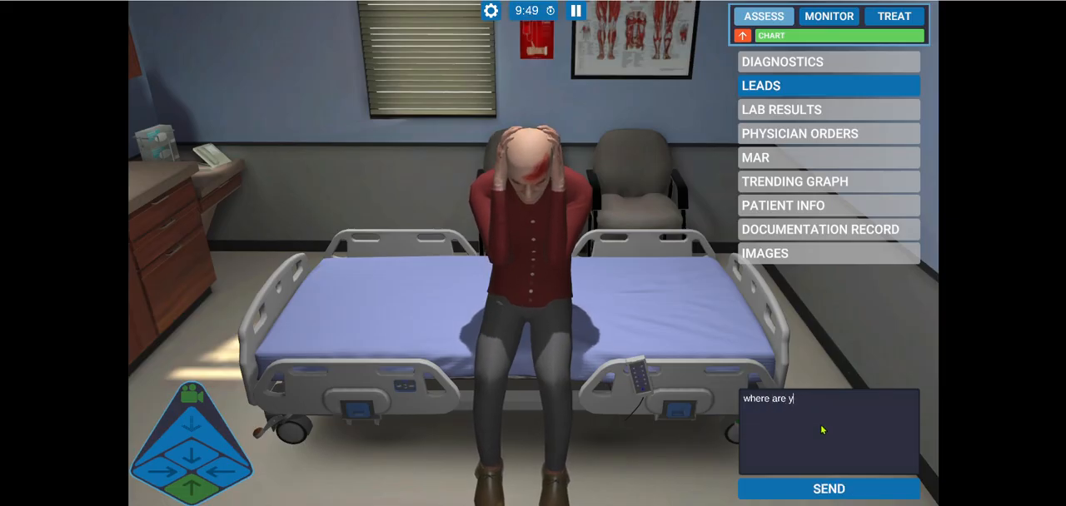
type("ou from?")
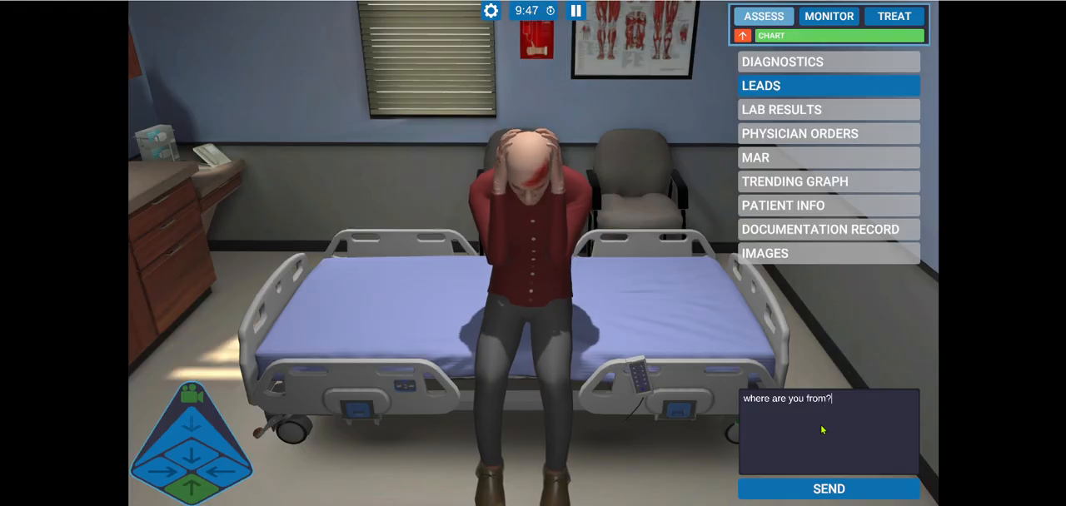
key("Return")
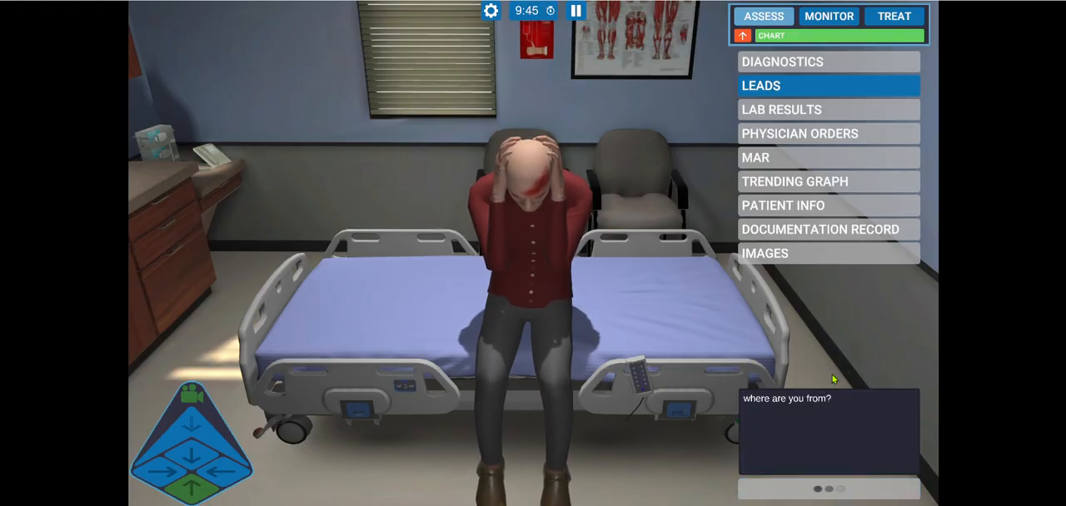
- Review the simulation's language, microphone, captioning and sound settings, leaving them as they are
left_click(491, 11)
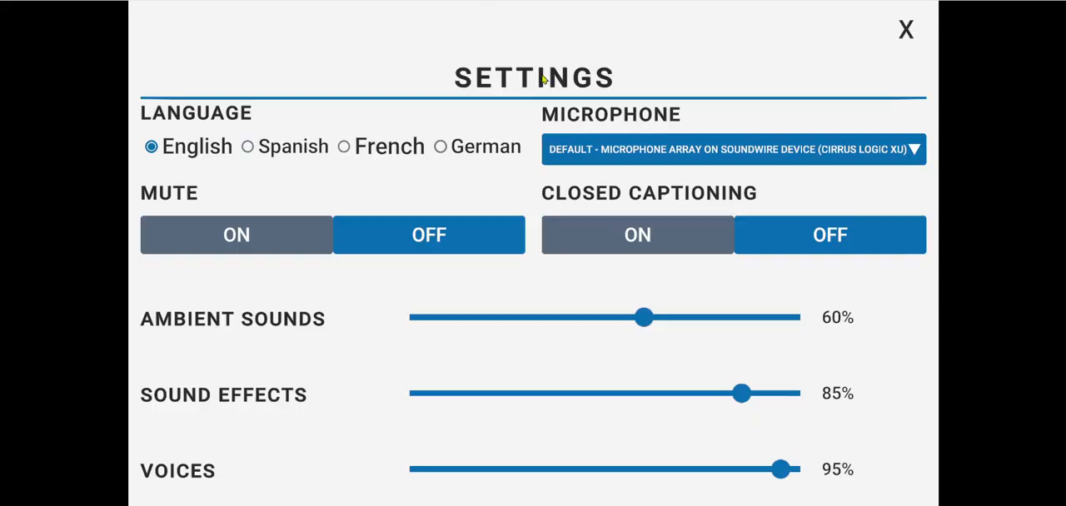
left_click(907, 32)
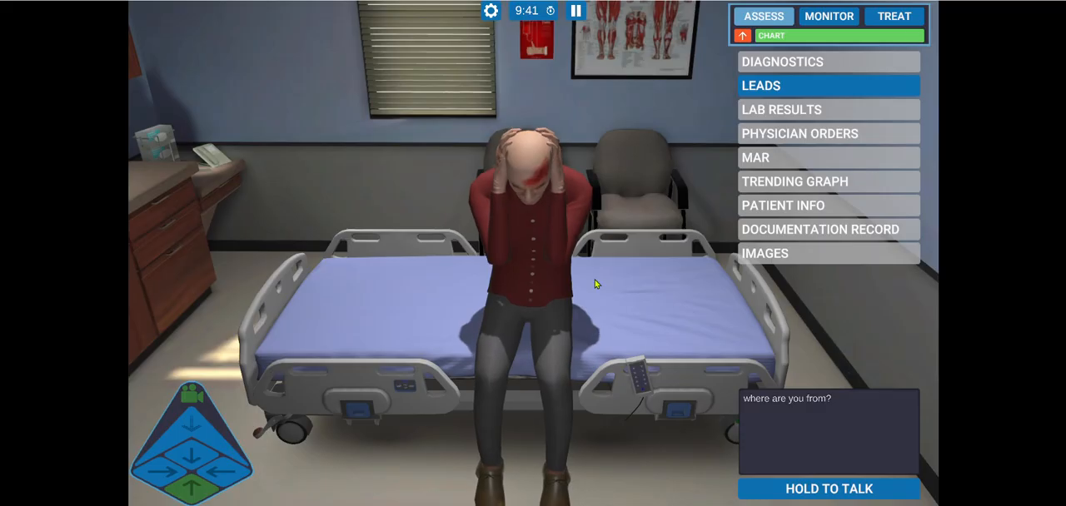